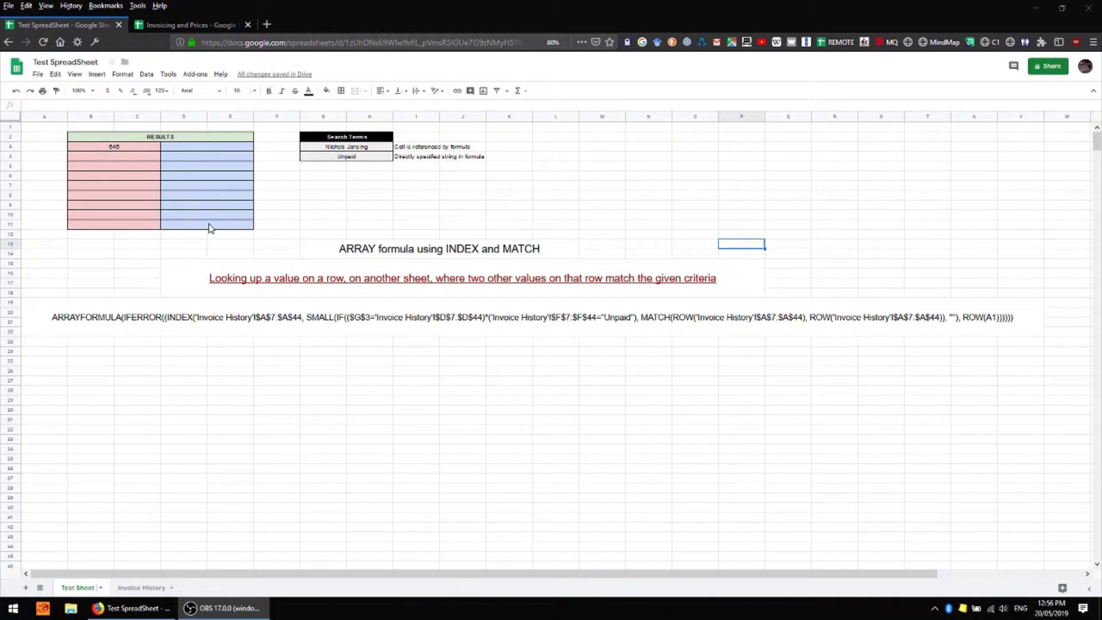
# Review the customer name and Unpaid status search terms in G3 and G4, then view Invoice History
pyautogui.click(364, 149)
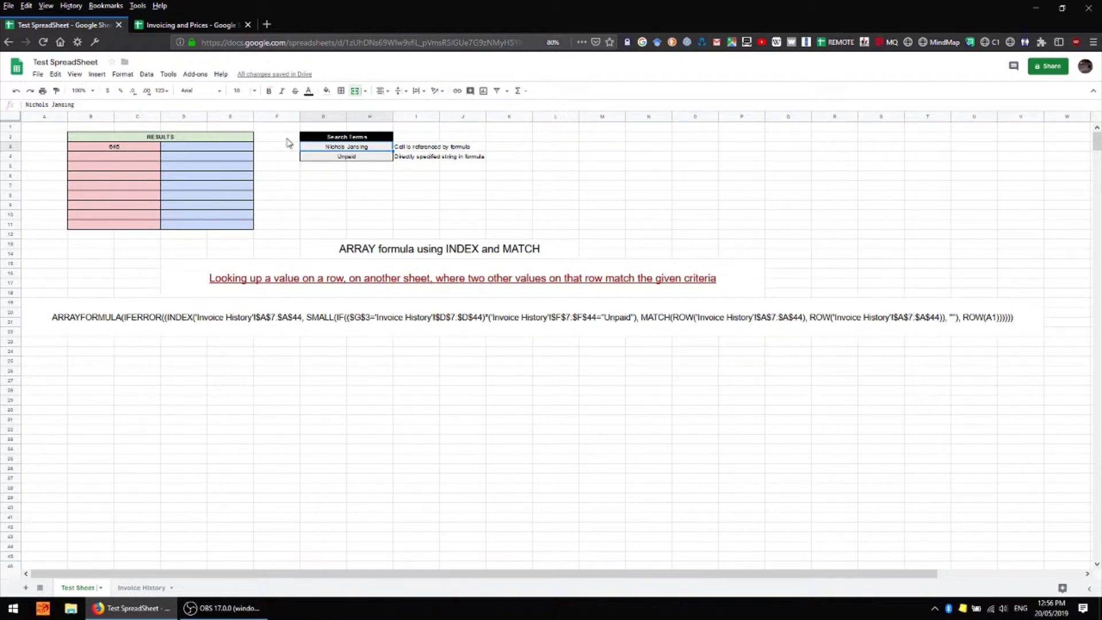
pyautogui.click(362, 159)
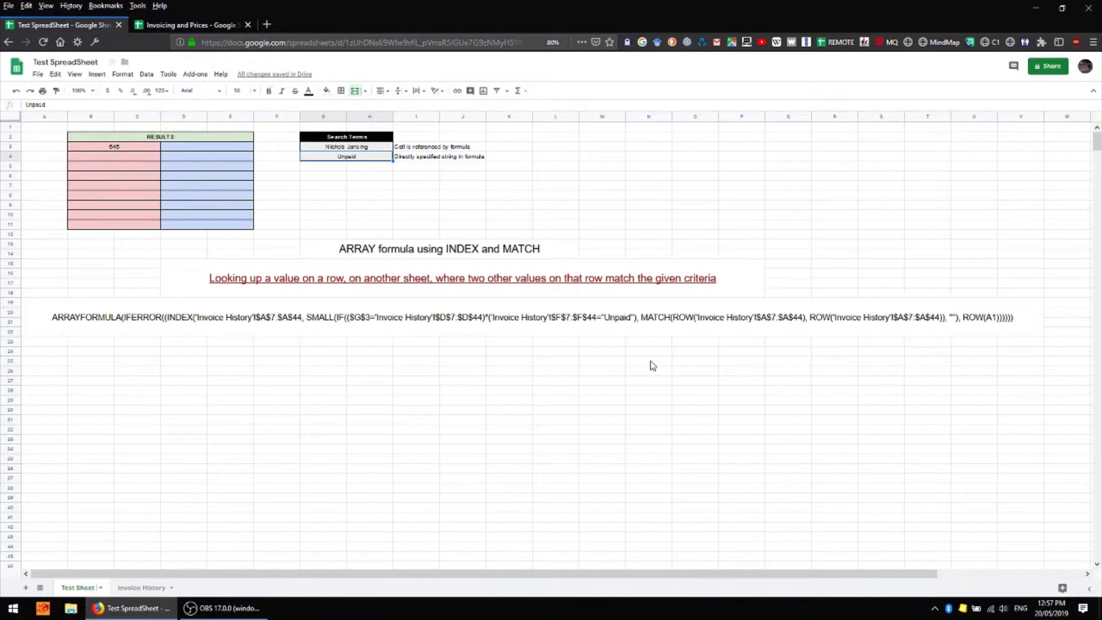
pyautogui.press('Right')
pyautogui.press('Down')
pyautogui.press('Down')
pyautogui.press('Down')
pyautogui.press('Down')
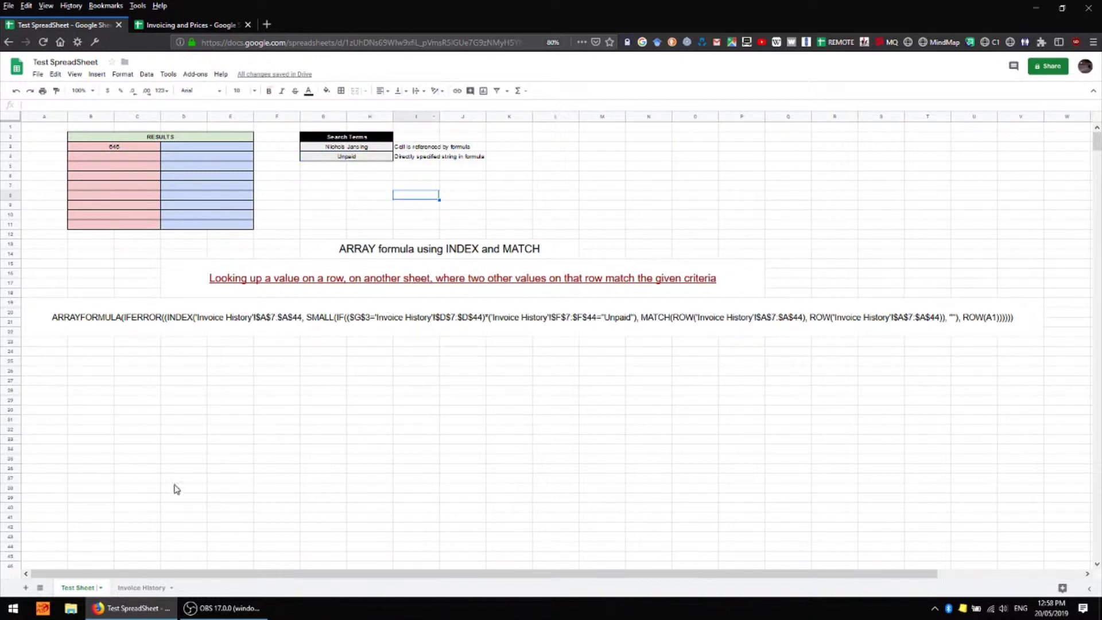
pyautogui.click(141, 587)
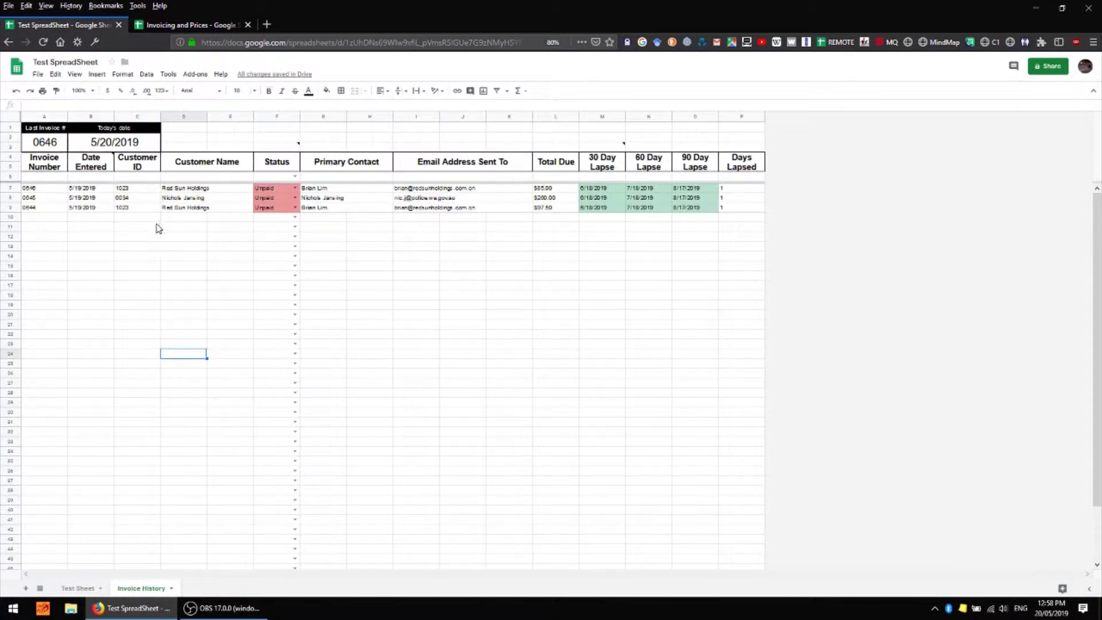
pyautogui.click(178, 200)
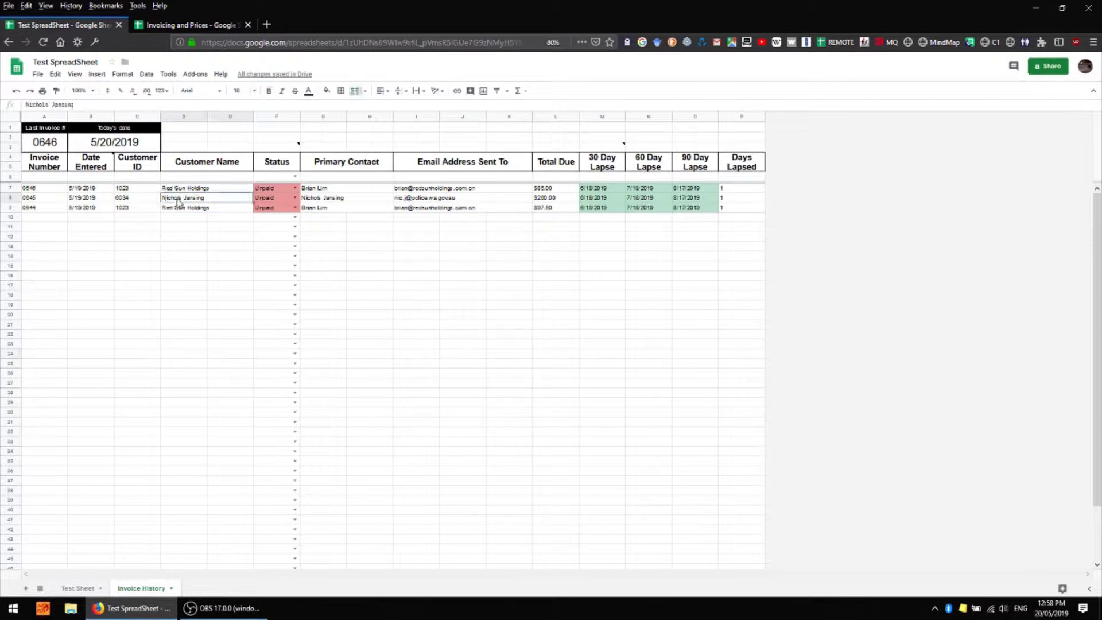
pyautogui.click(284, 199)
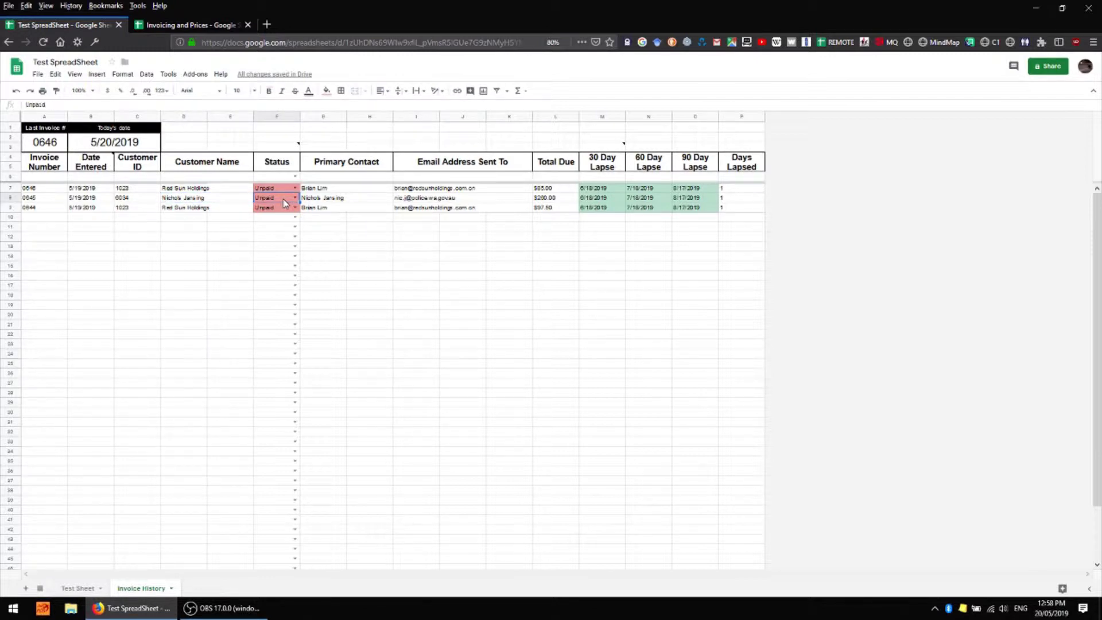
pyautogui.click(88, 588)
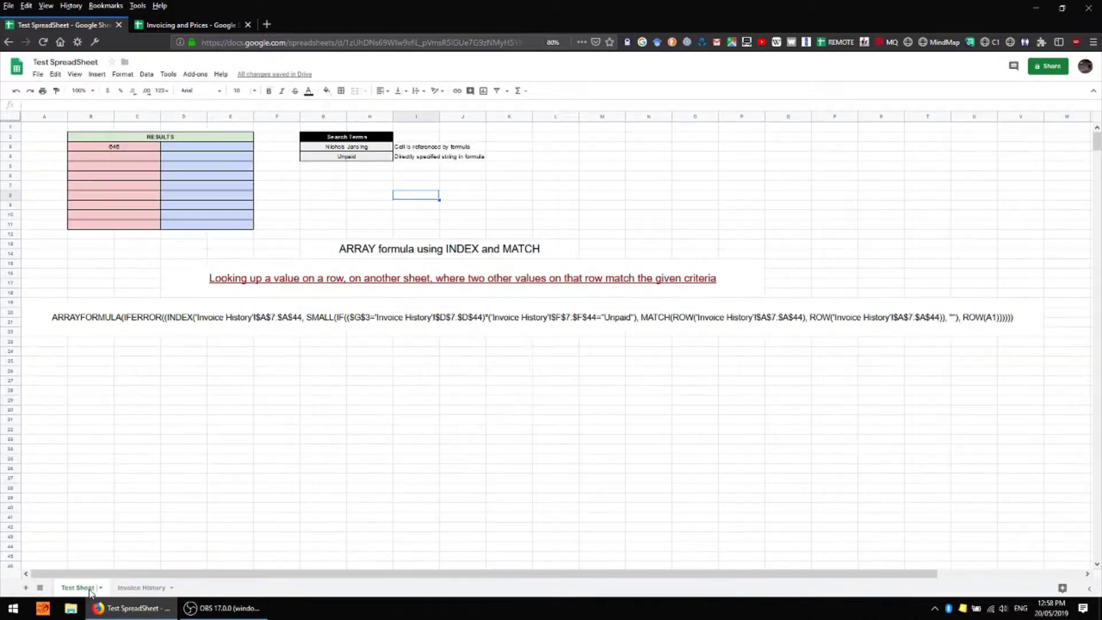
pyautogui.click(133, 149)
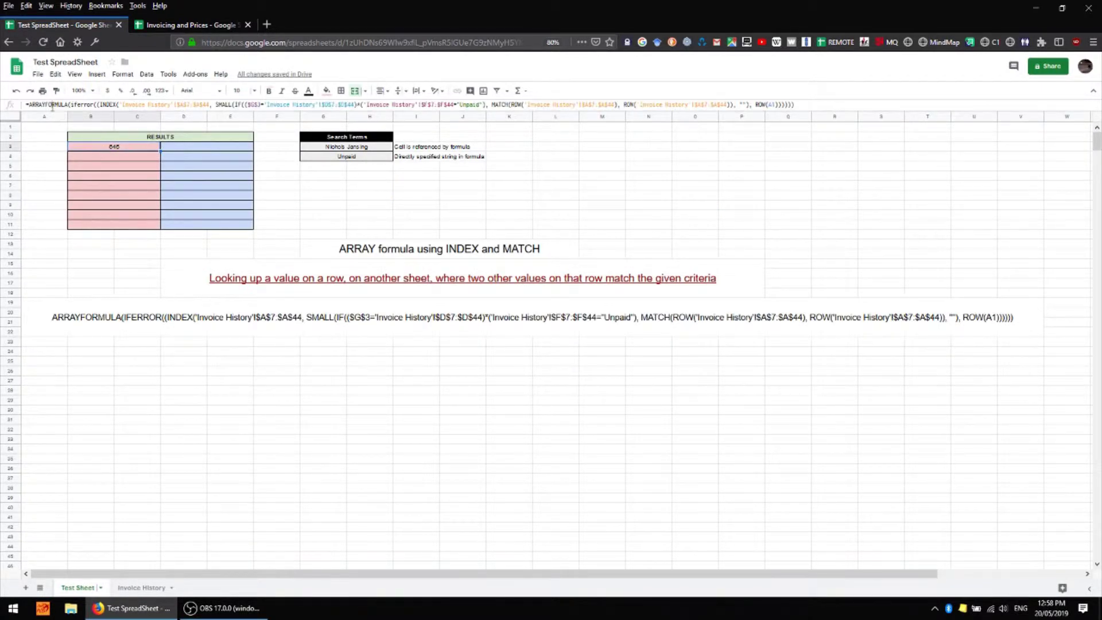
pyautogui.moveTo(53, 104); pyautogui.dragTo(395, 106)
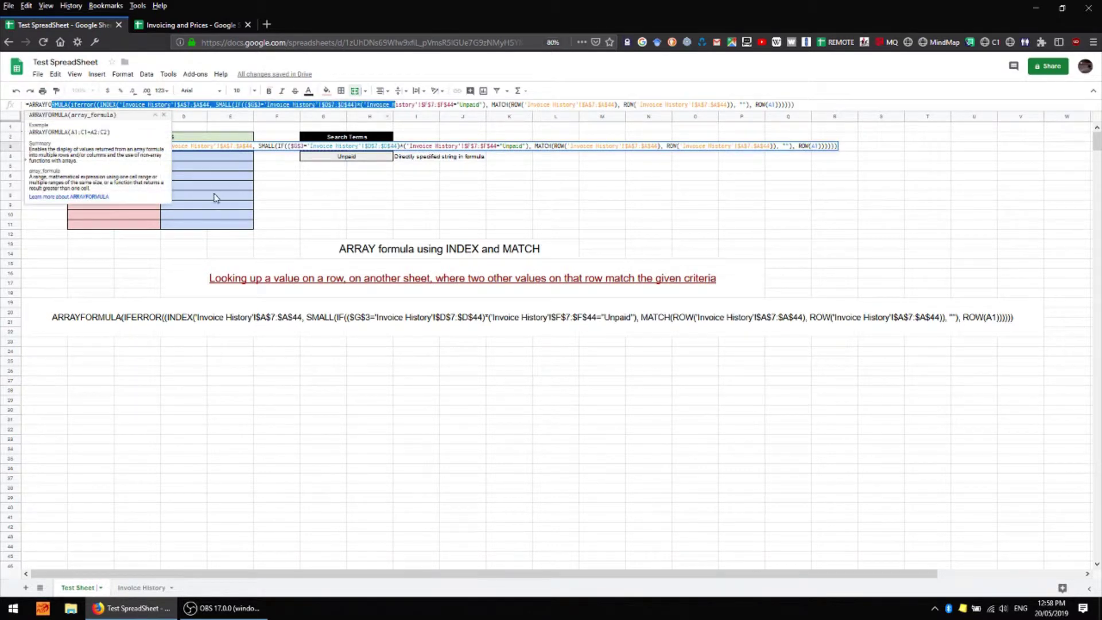
pyautogui.click(275, 178)
pyautogui.click(114, 149)
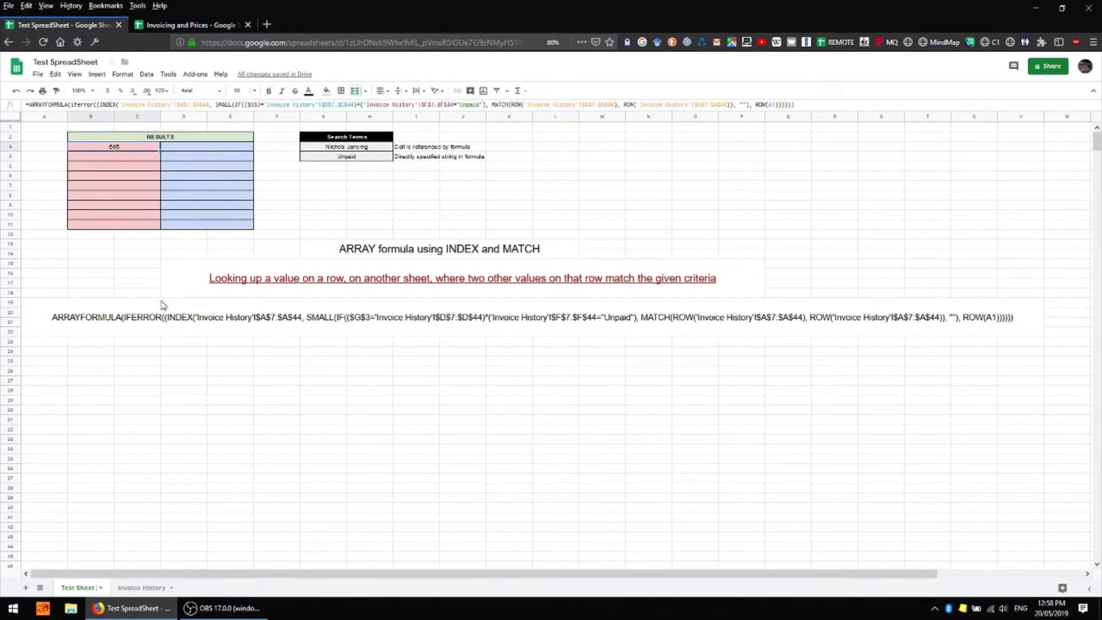
pyautogui.click(138, 589)
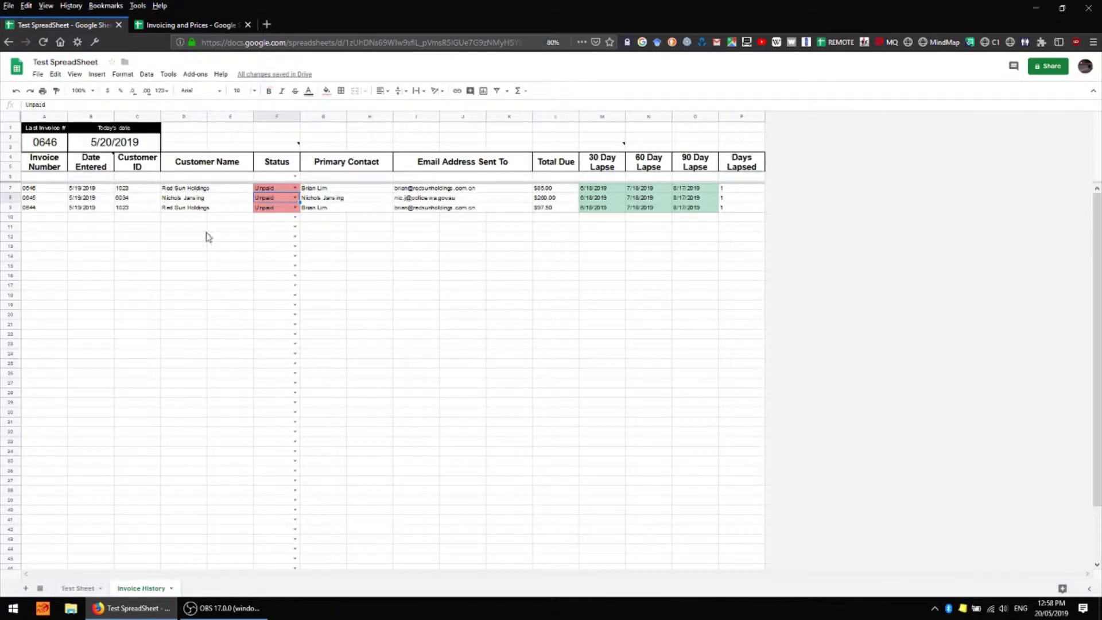
pyautogui.click(32, 199)
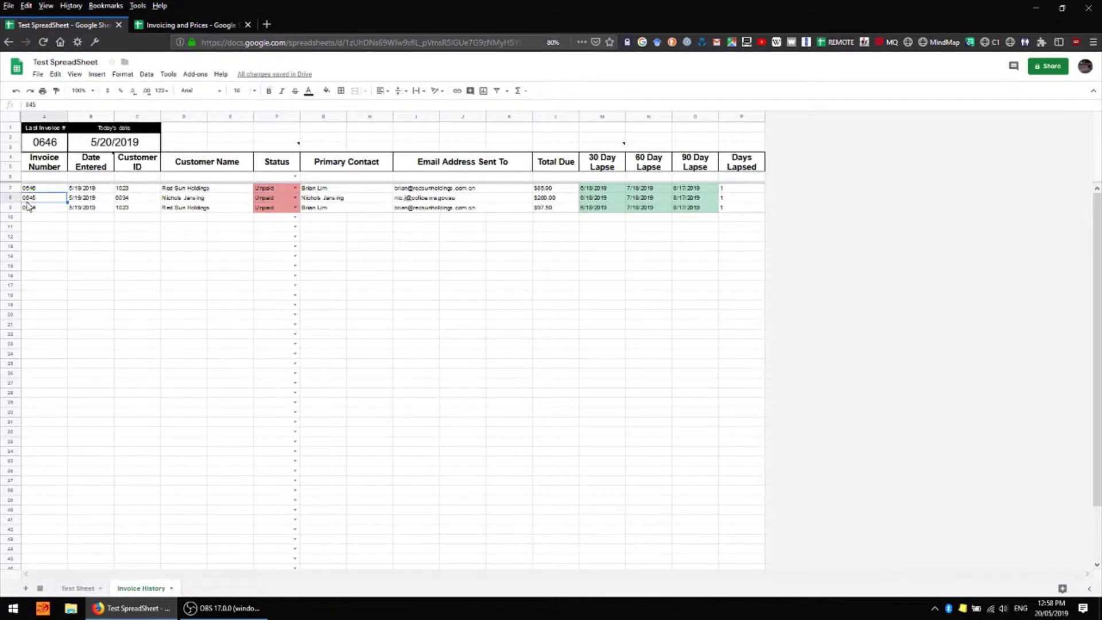
pyautogui.click(201, 198)
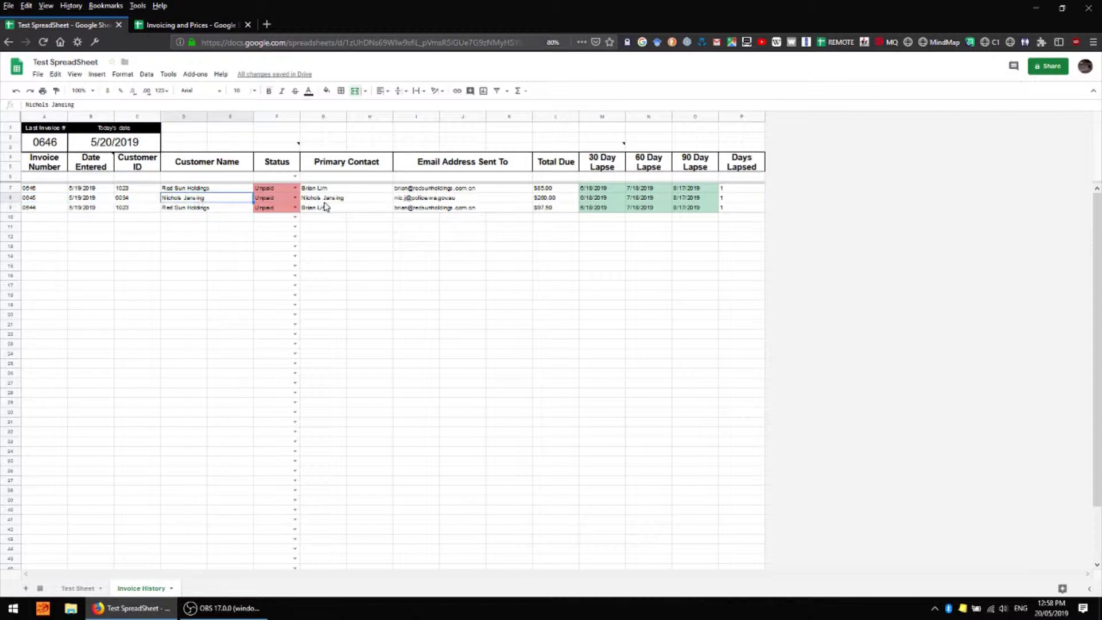
pyautogui.click(280, 201)
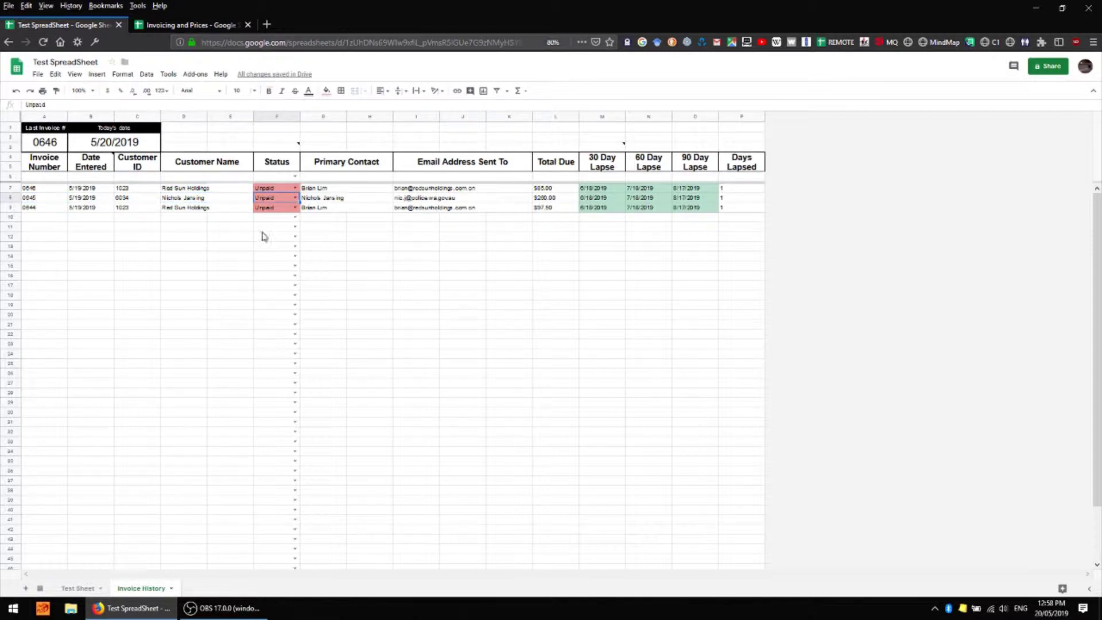
# Enter Red Sun Holdings as the G3 customer search term and review results 646 and 644
pyautogui.click(80, 588)
pyautogui.click(360, 148)
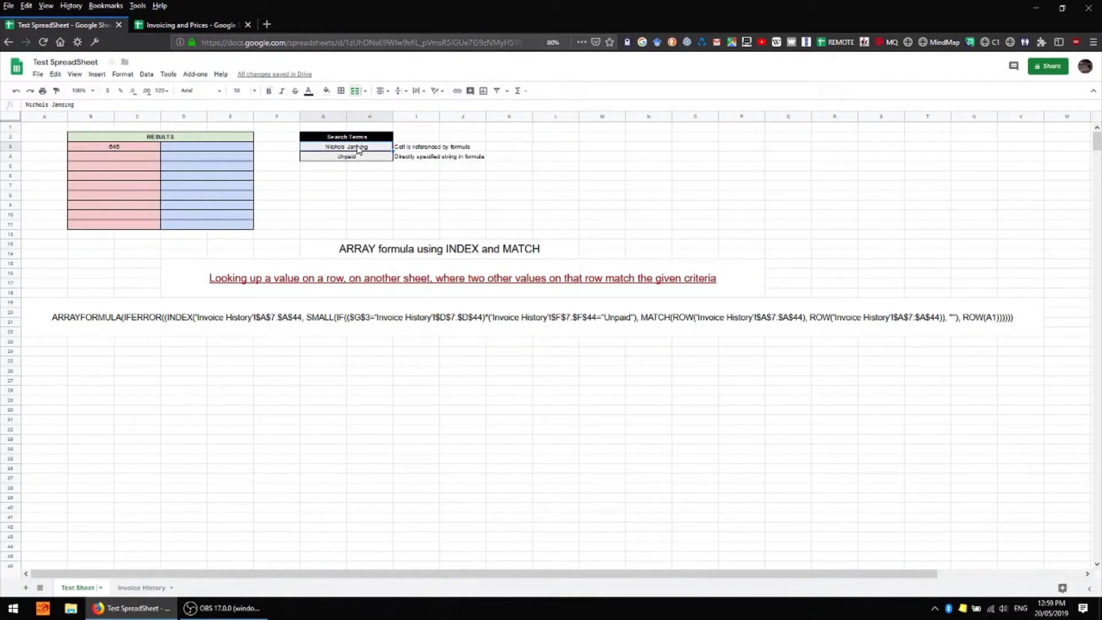
pyautogui.write('Red Sun Holdings')
pyautogui.press('Return')
pyautogui.click(141, 150)
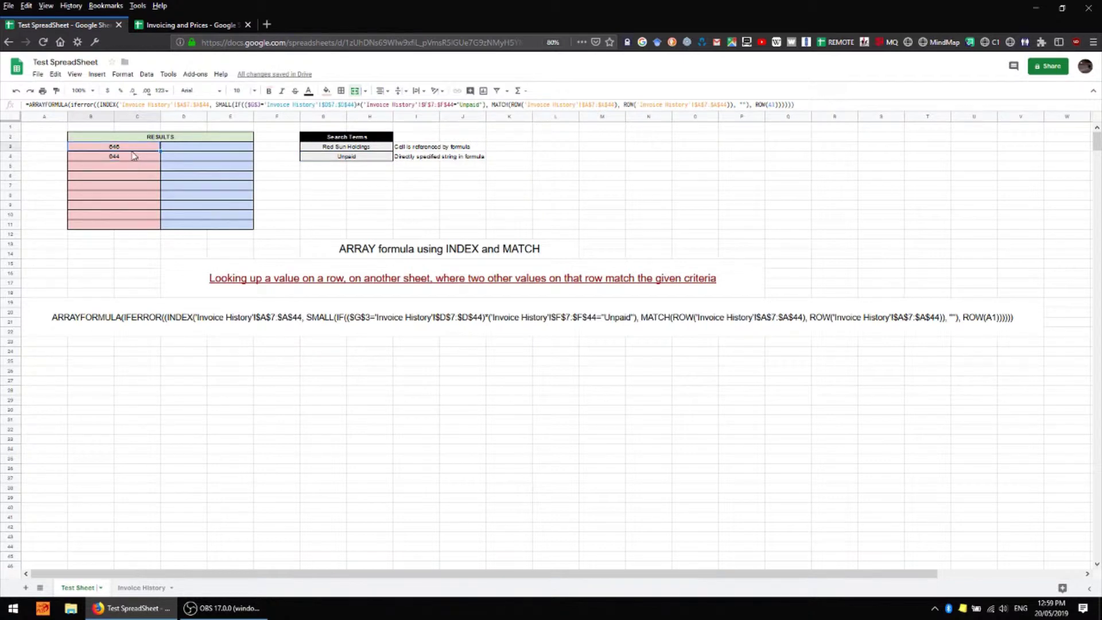
pyautogui.click(122, 157)
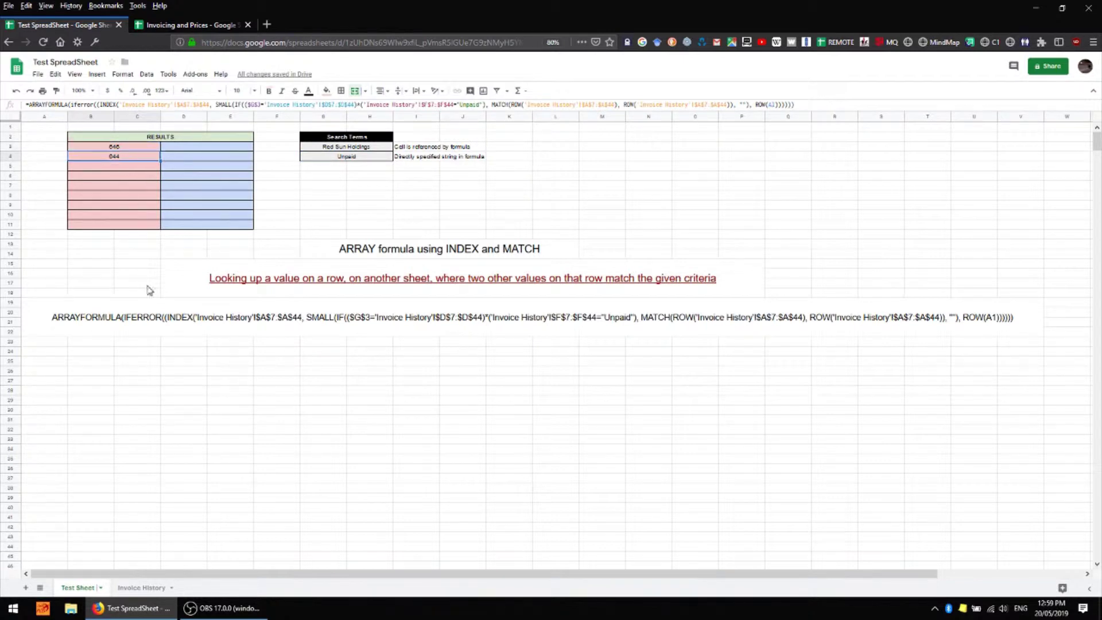
# On Invoice History, verify invoices 0646 and 0644 on rows 7 and 9 and their customer
pyautogui.click(142, 587)
pyautogui.click(56, 190)
pyautogui.click(50, 209)
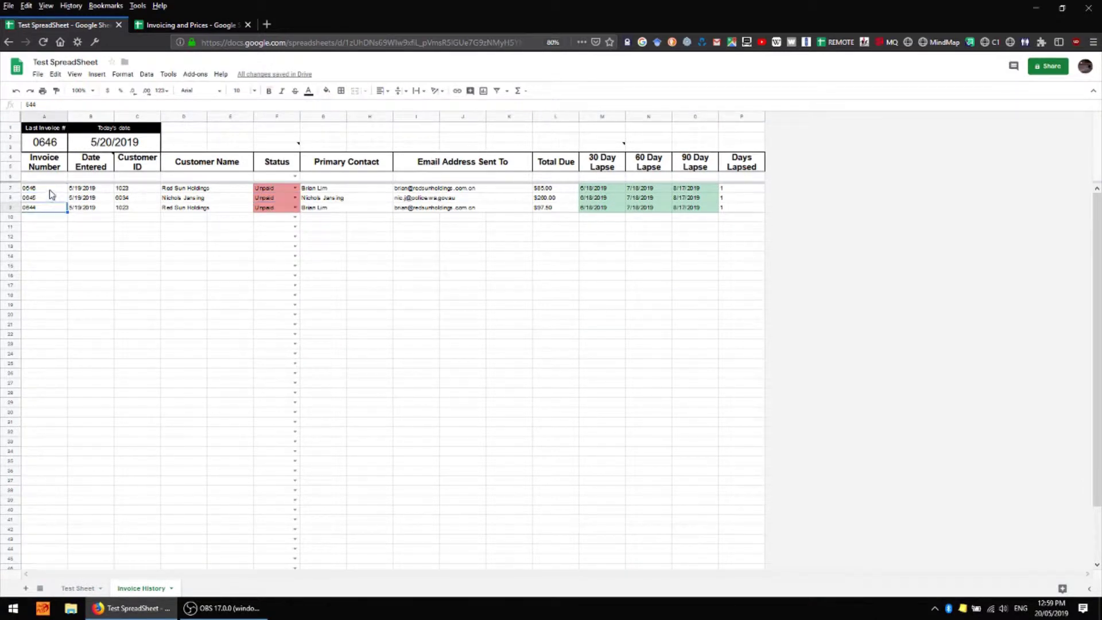
pyautogui.click(51, 190)
pyautogui.click(204, 189)
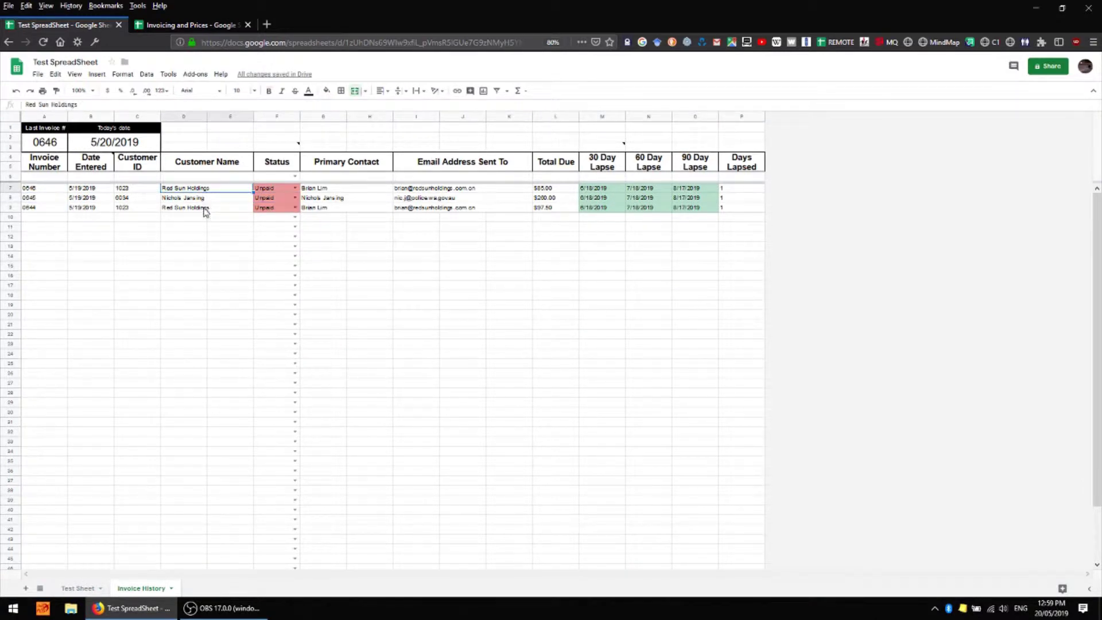
pyautogui.click(205, 210)
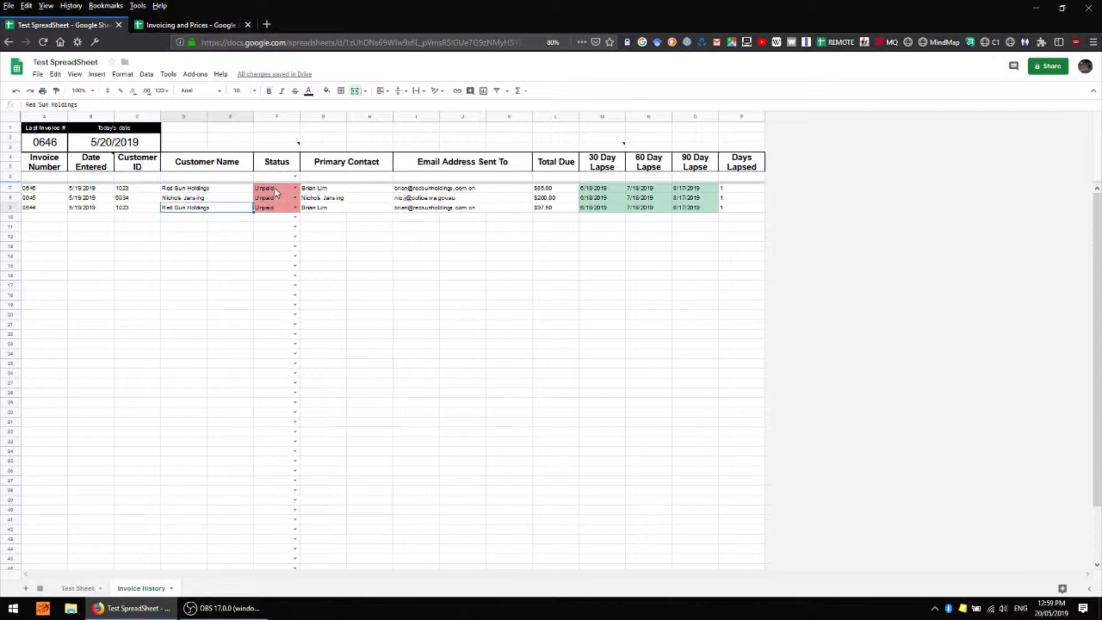
pyautogui.click(276, 207)
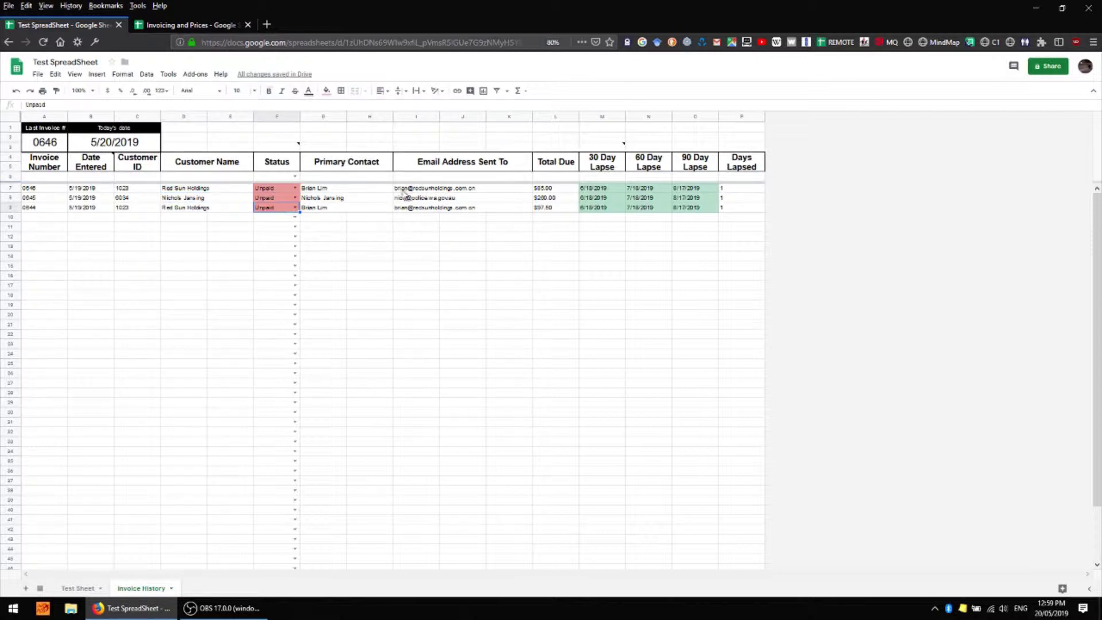
# Set invoice 0644's status to Paid and check the Test Sheet results
pyautogui.click(295, 207)
pyautogui.click(270, 240)
pyautogui.click(189, 363)
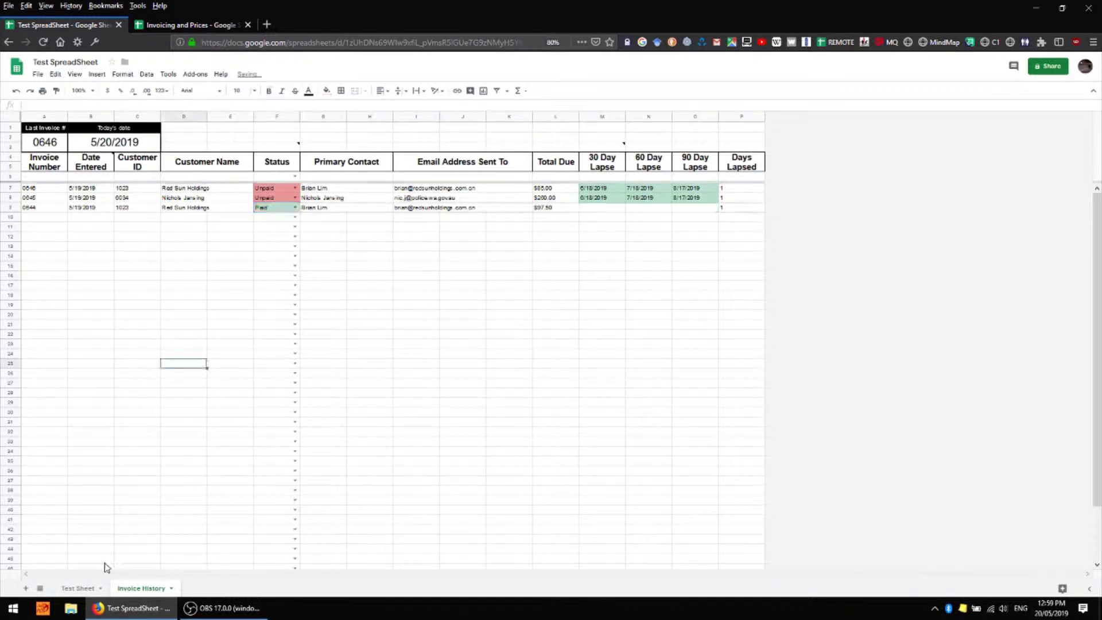
pyautogui.click(80, 588)
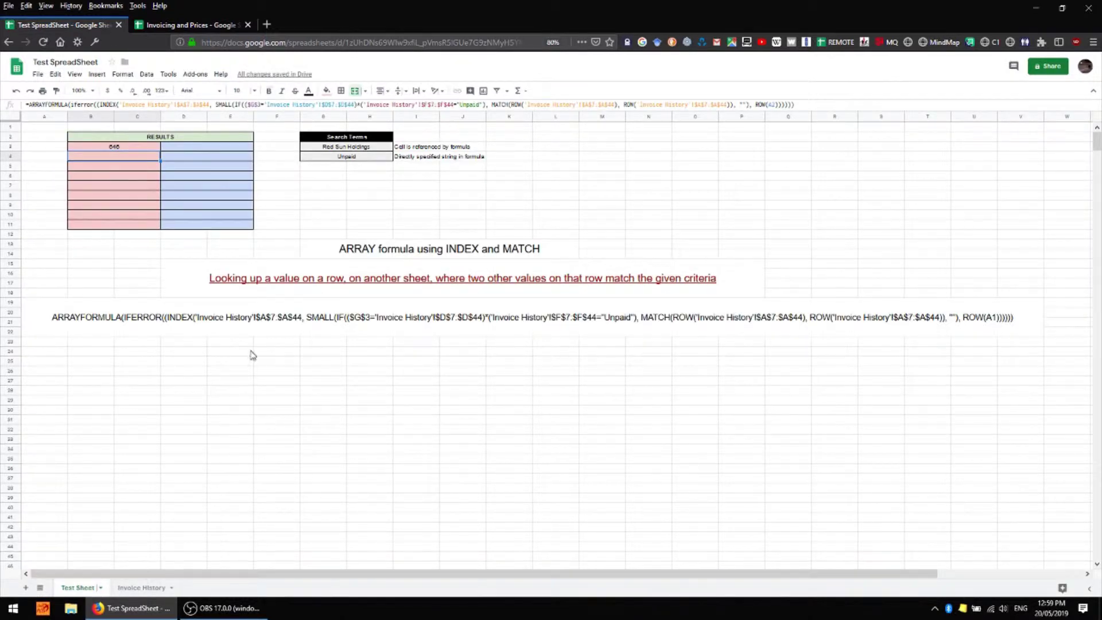
pyautogui.click(279, 148)
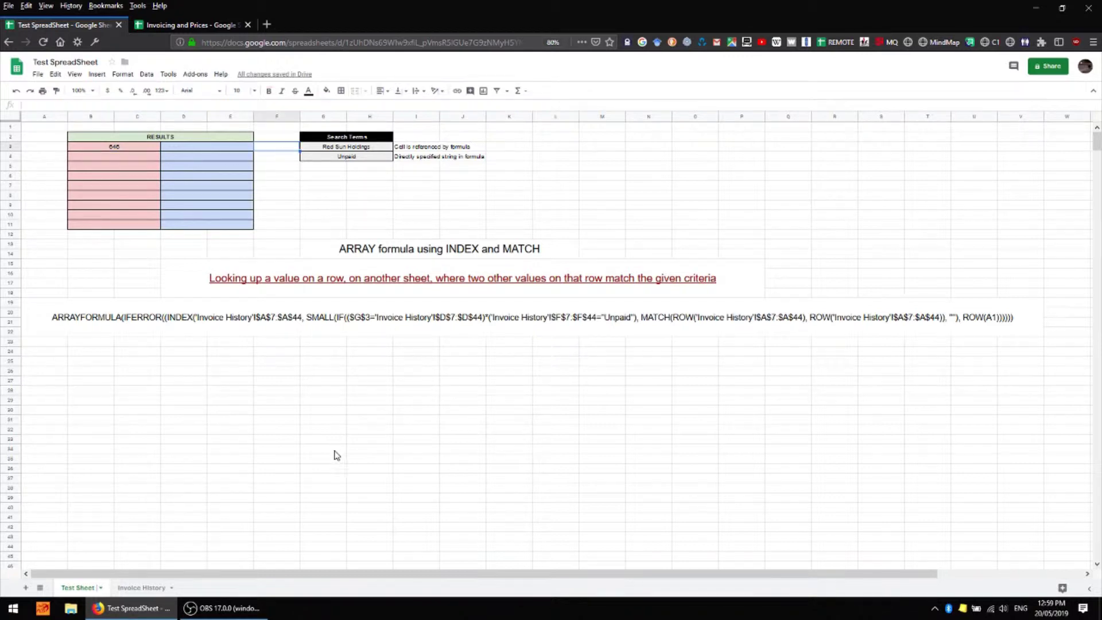
# Set invoice 0646's status to Paid and recheck the now-empty Test Sheet results
pyautogui.hotkey('ctrl', 'shift', 'pagedown')
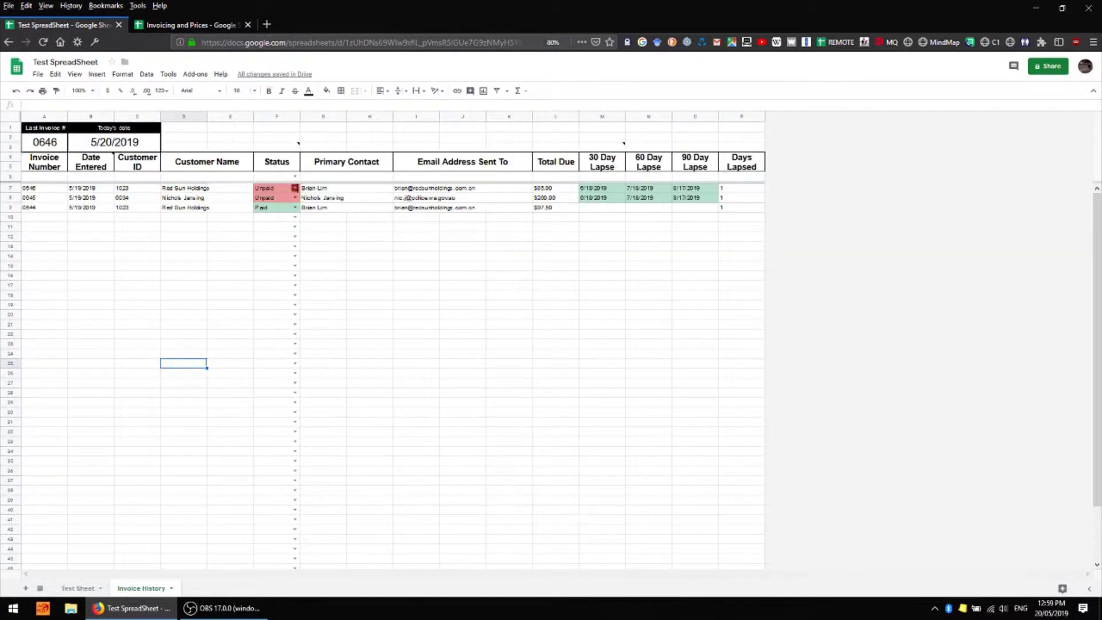
pyautogui.click(295, 187)
pyautogui.click(280, 199)
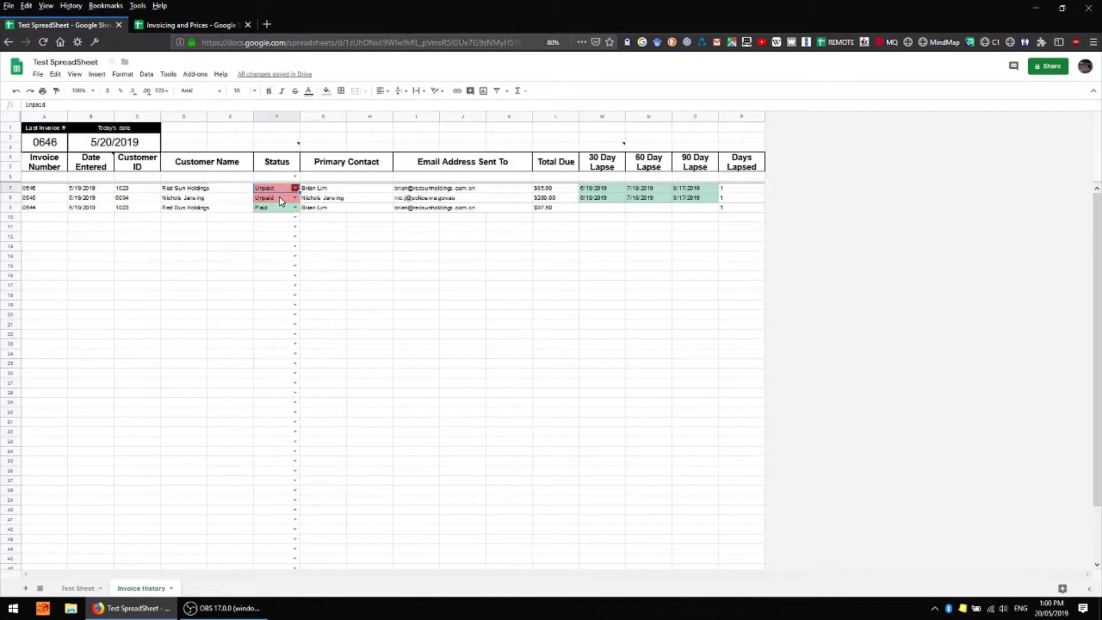
pyautogui.click(209, 238)
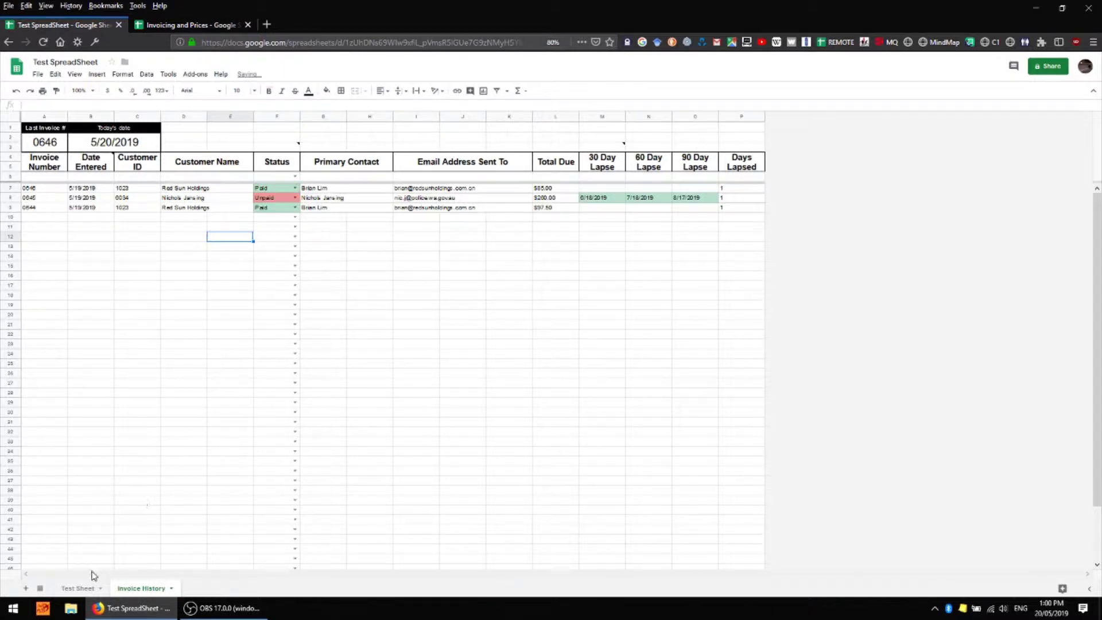
pyautogui.click(76, 588)
pyautogui.click(292, 199)
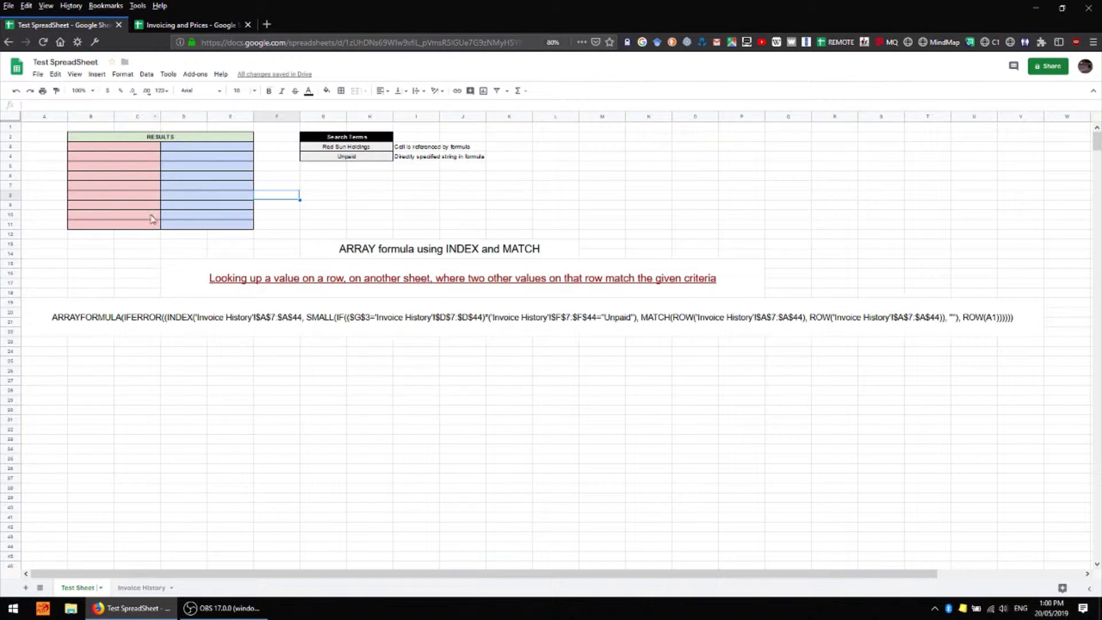
# Build the condition $G$3='Invoice History'!$D$7:$D$20 by referencing the customer names D7:D20
pyautogui.click(143, 588)
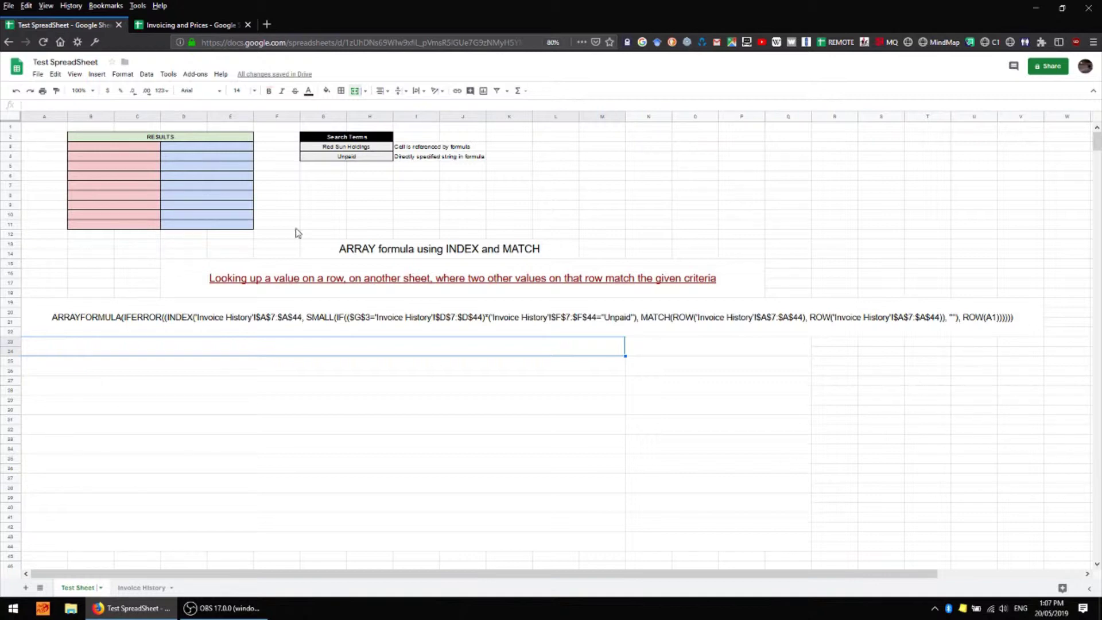
pyautogui.click(342, 150)
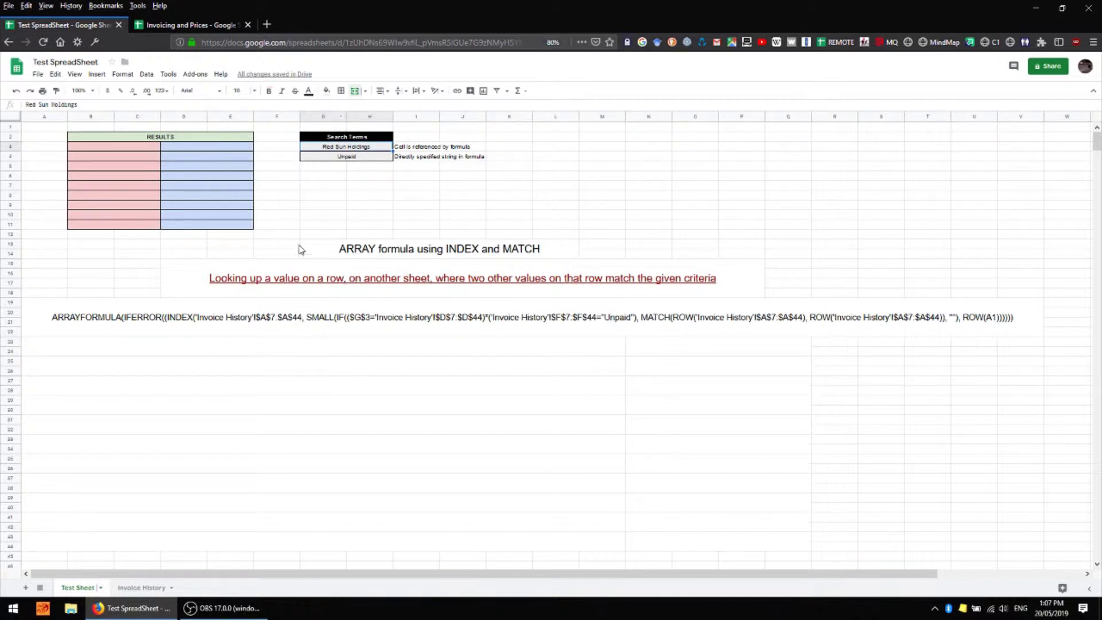
pyautogui.click(141, 586)
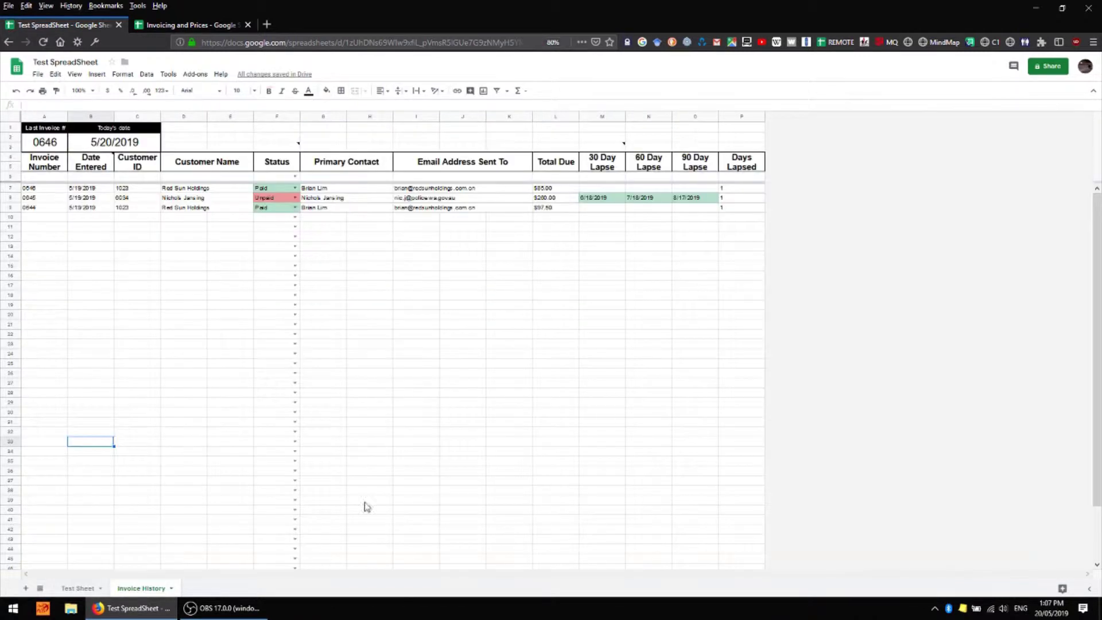
pyautogui.click(193, 191)
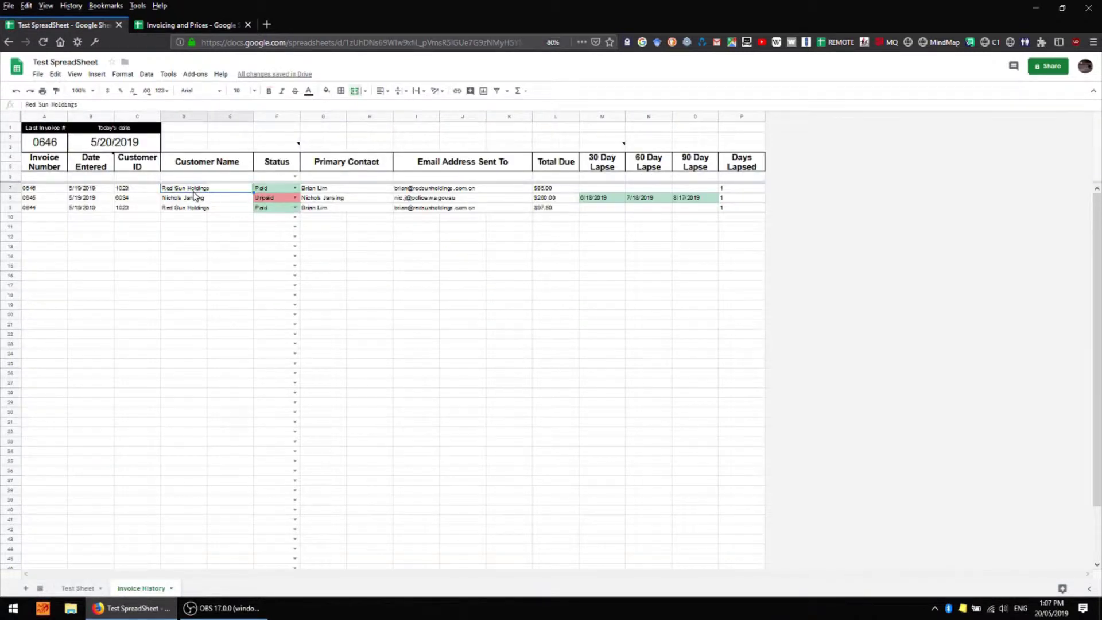
pyautogui.keyDown('shift'); pyautogui.click(179, 317); pyautogui.keyUp('shift')
pyautogui.press('Return')
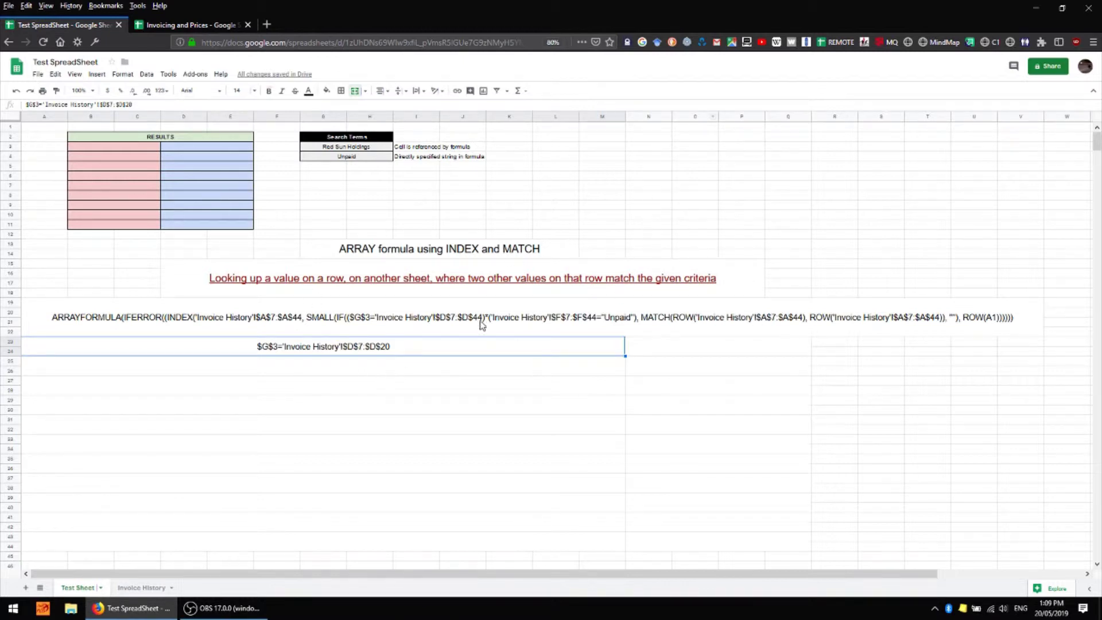
# Put the formula =L5 in N5 and the test value 123 in L5
pyautogui.click(649, 168)
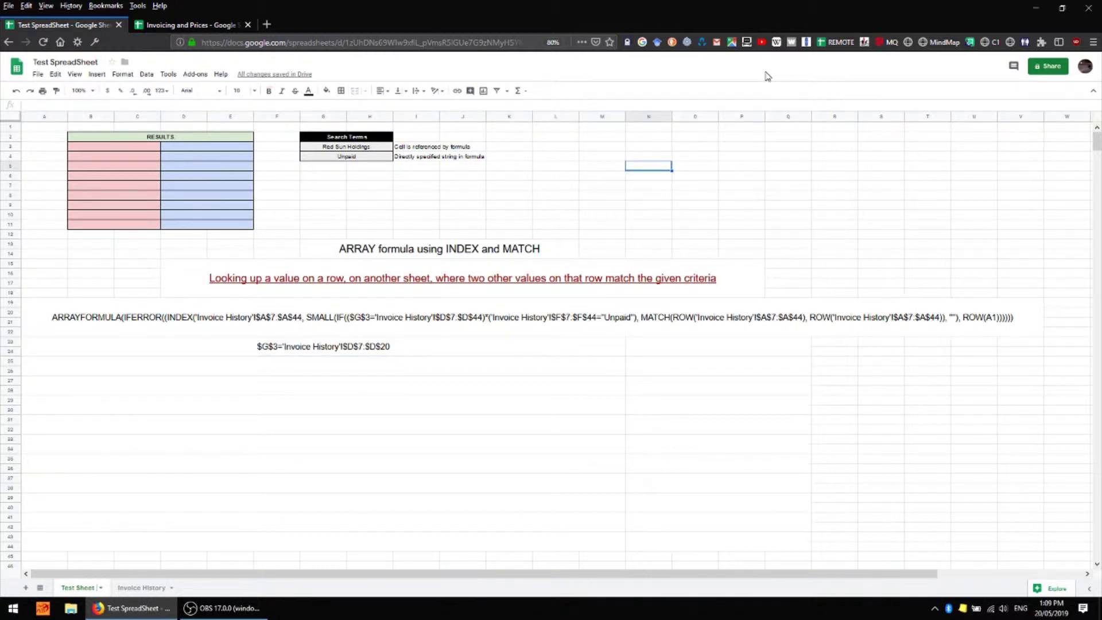
pyautogui.write('=')
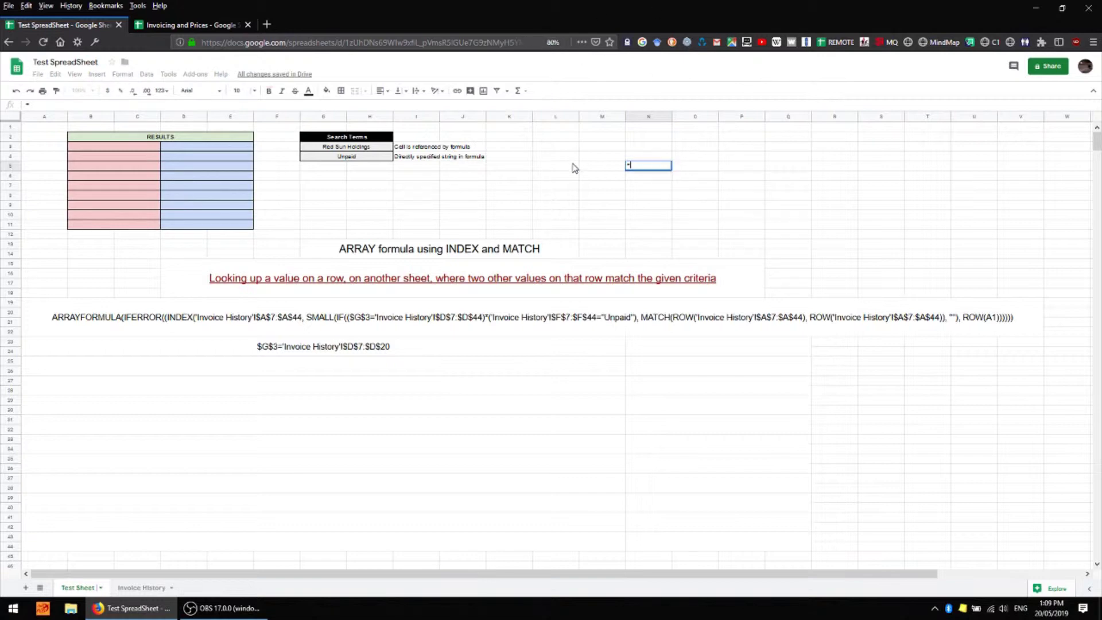
pyautogui.click(573, 168)
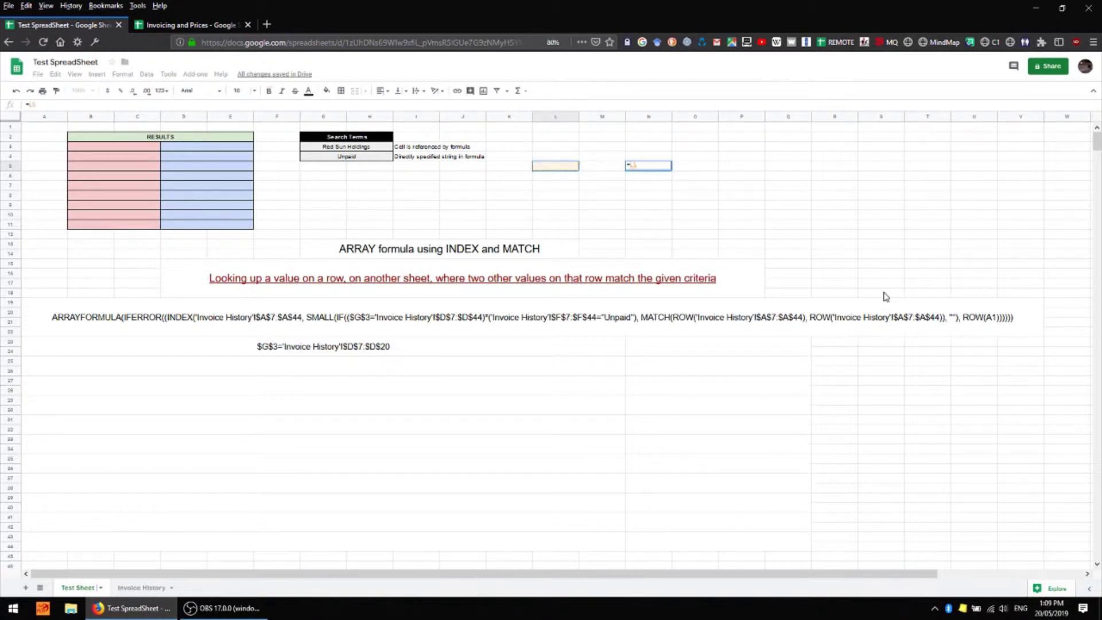
pyautogui.press('Return')
pyautogui.click(550, 168)
pyautogui.write('123')
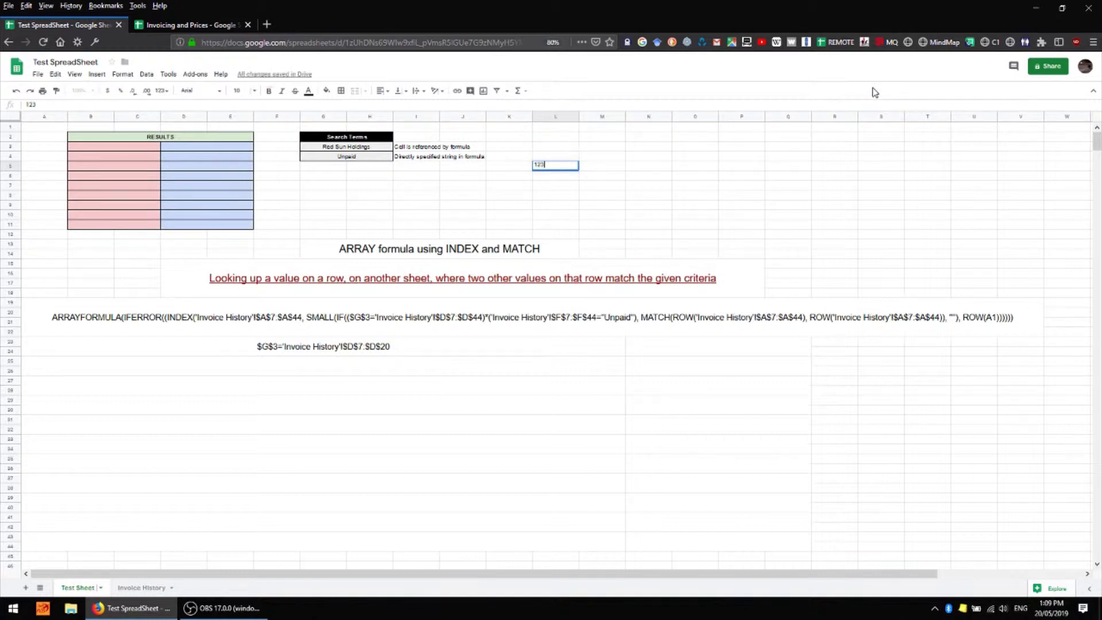
pyautogui.press('Return')
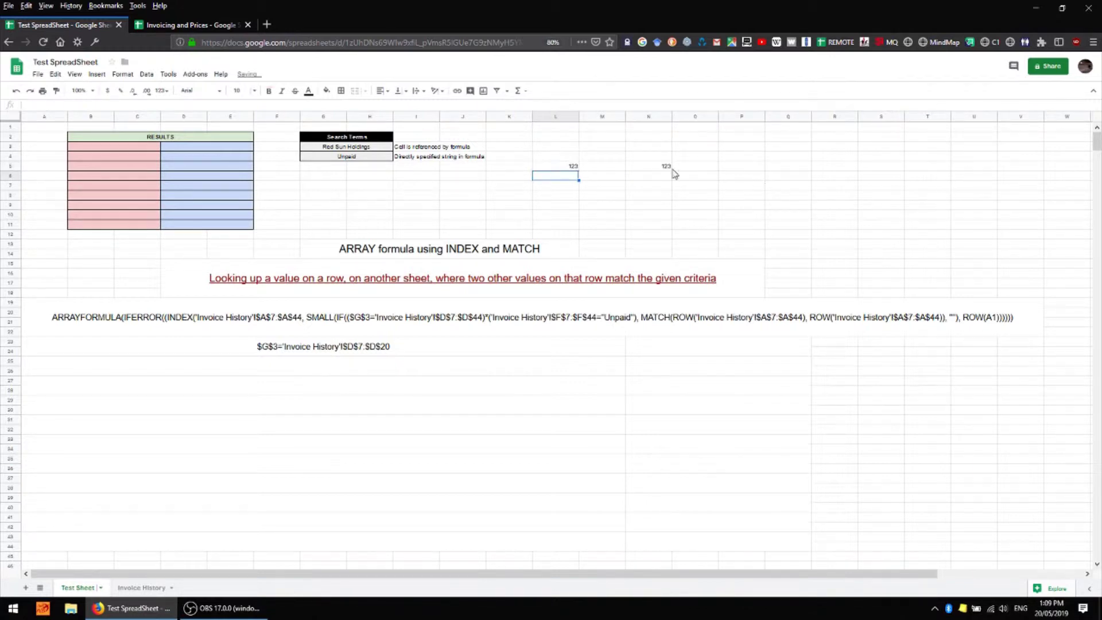
# Copy N5 to N6, observe the relative reference shift to empty L6, then clear N6
pyautogui.click(668, 168)
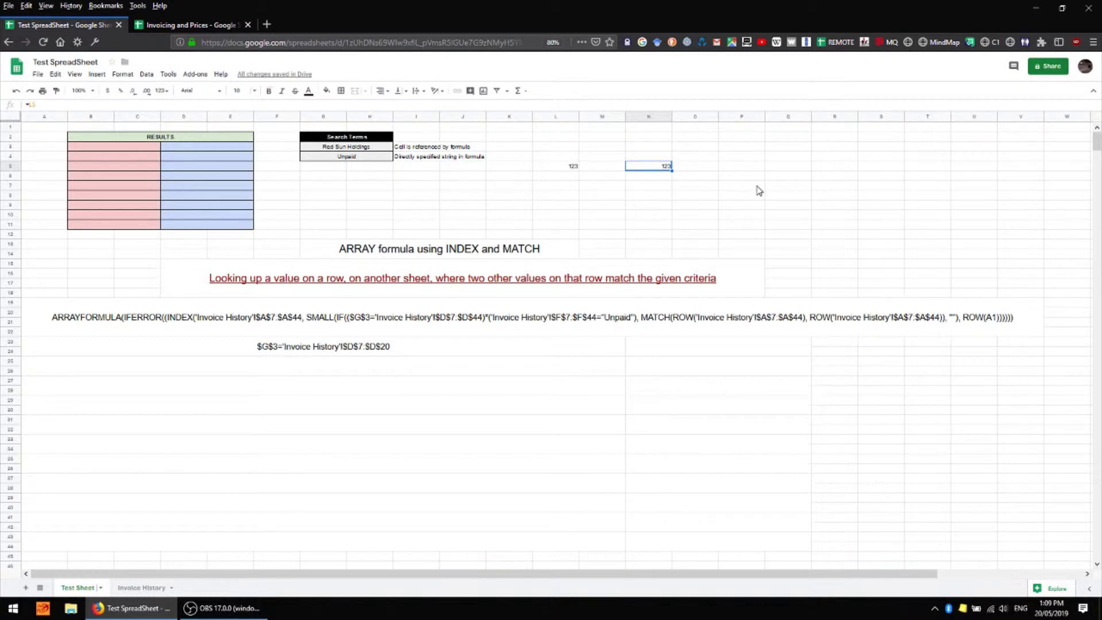
pyautogui.press('Down')
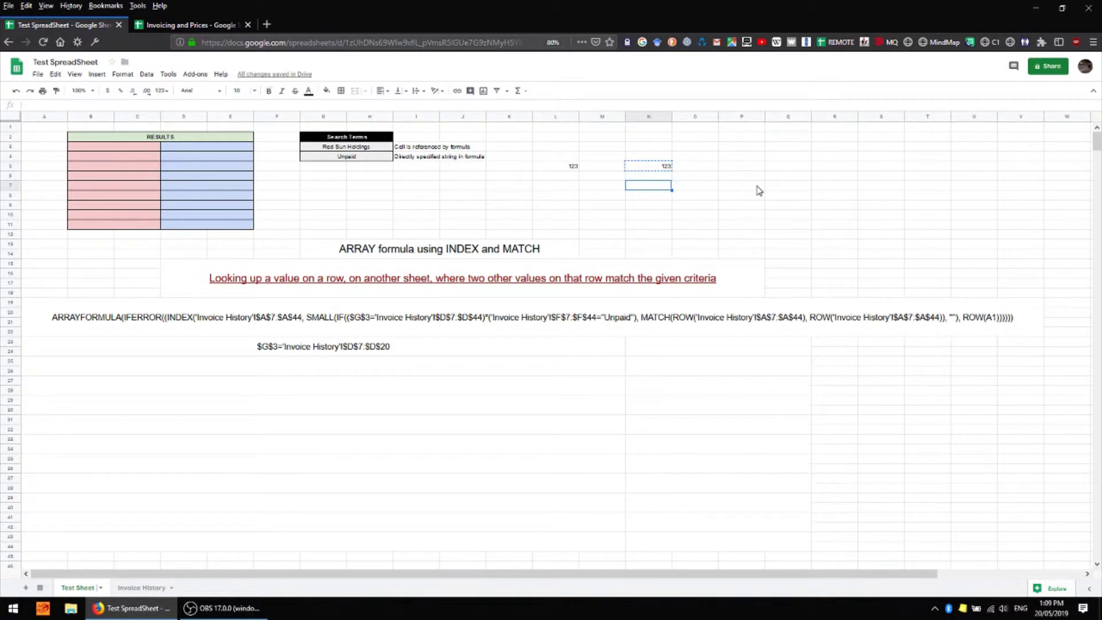
pyautogui.press('Return')
pyautogui.press('Up')
pyautogui.click(572, 179)
pyautogui.click(663, 179)
pyautogui.press('Return')
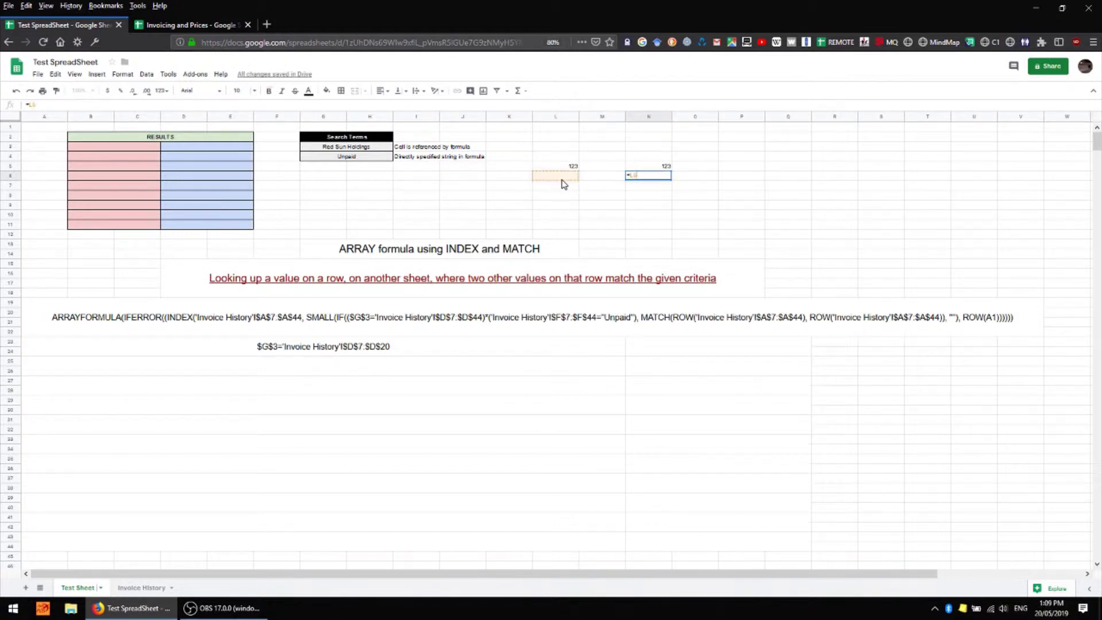
pyautogui.click(568, 167)
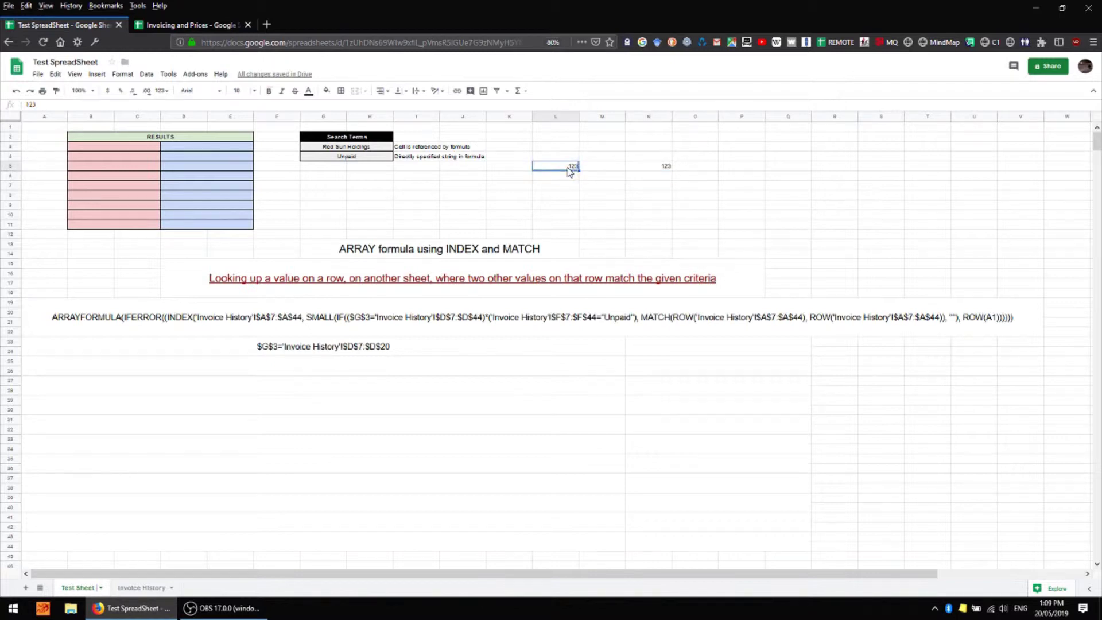
pyautogui.click(648, 176)
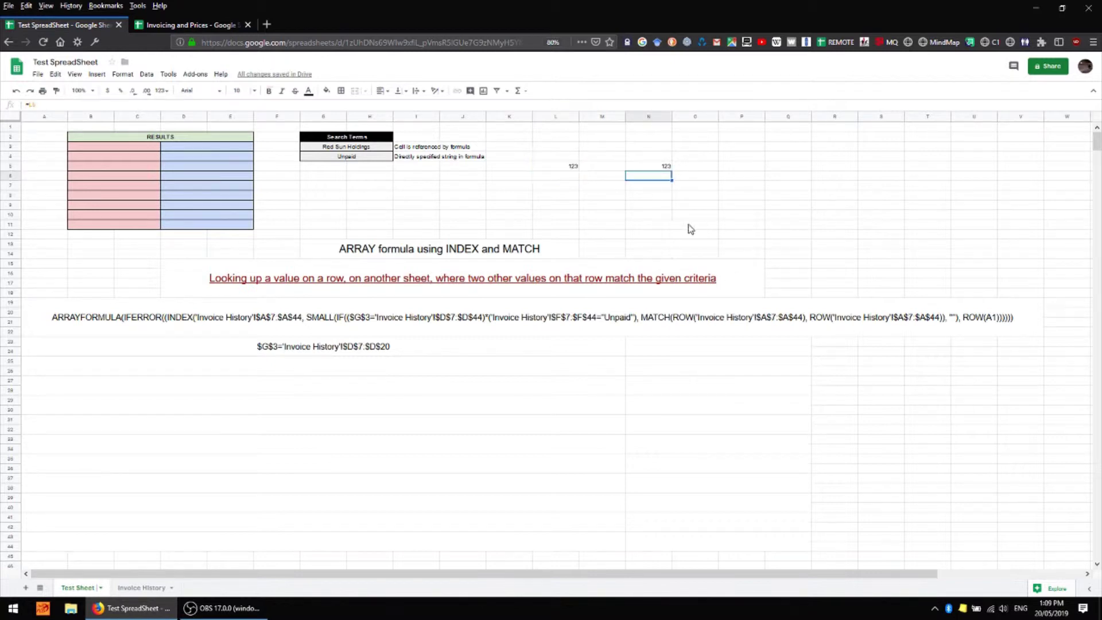
pyautogui.click(563, 178)
pyautogui.click(664, 175)
pyautogui.press('Delete')
# Change N5 to the absolute reference =$L$5 and copy it into N6
pyautogui.click(666, 167)
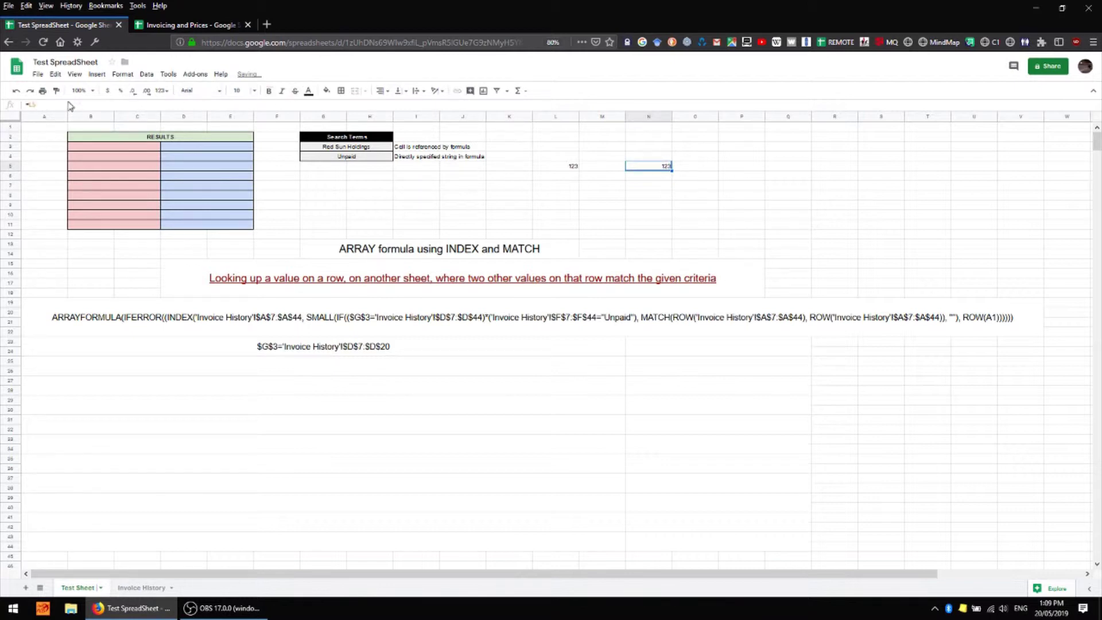
pyautogui.press('F2')
pyautogui.press('F4')
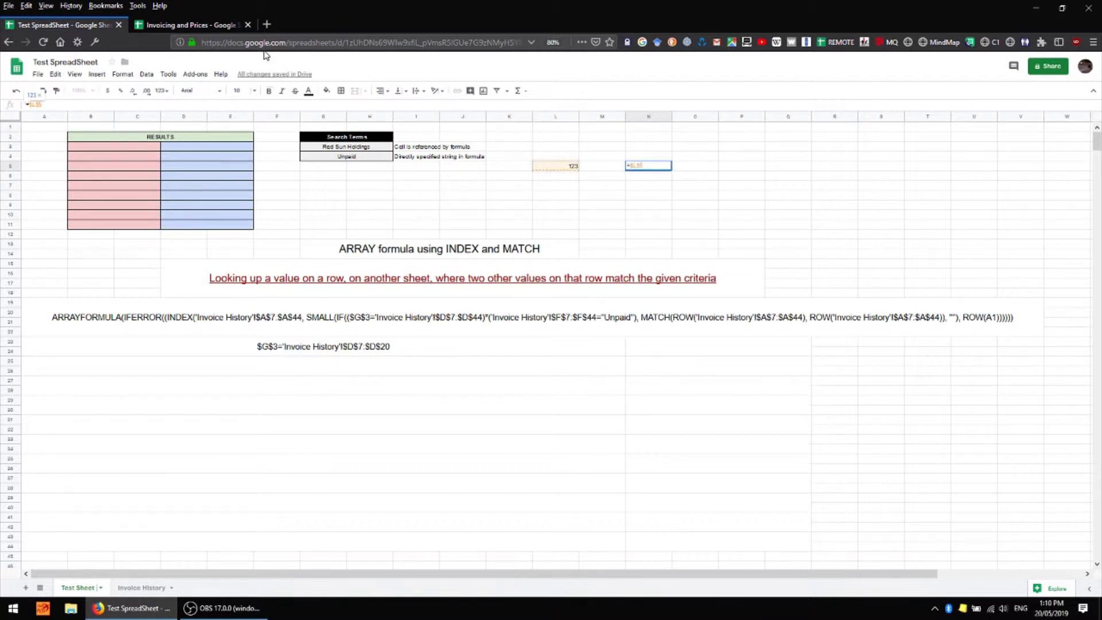
pyautogui.press('Return')
pyautogui.click(666, 167)
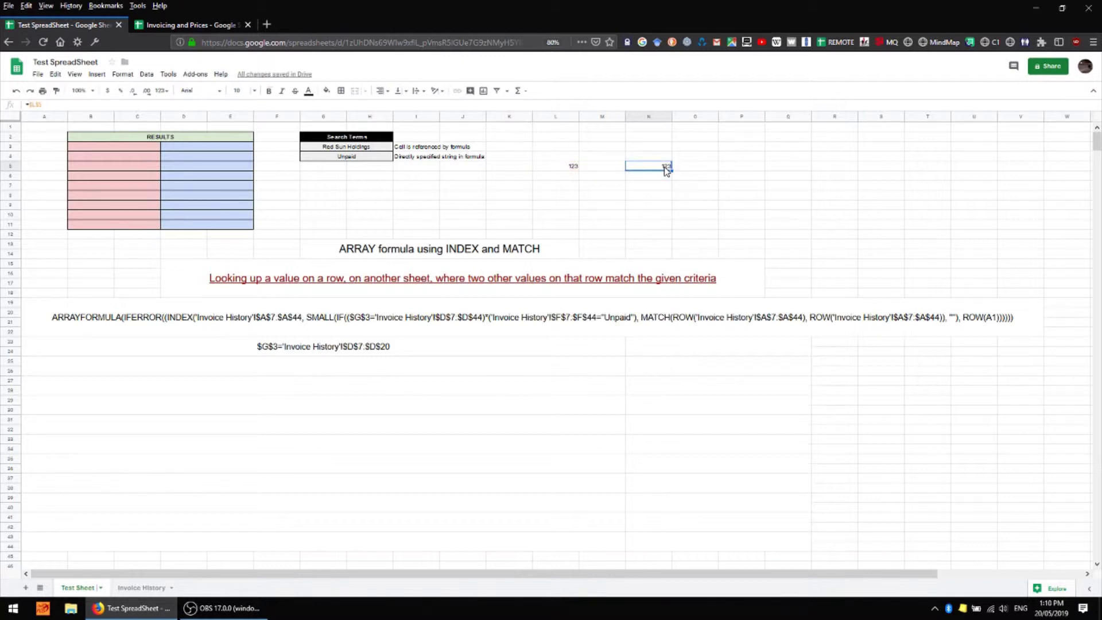
pyautogui.press('Down')
pyautogui.hotkey('ctrl', 'v')
pyautogui.click(280, 349)
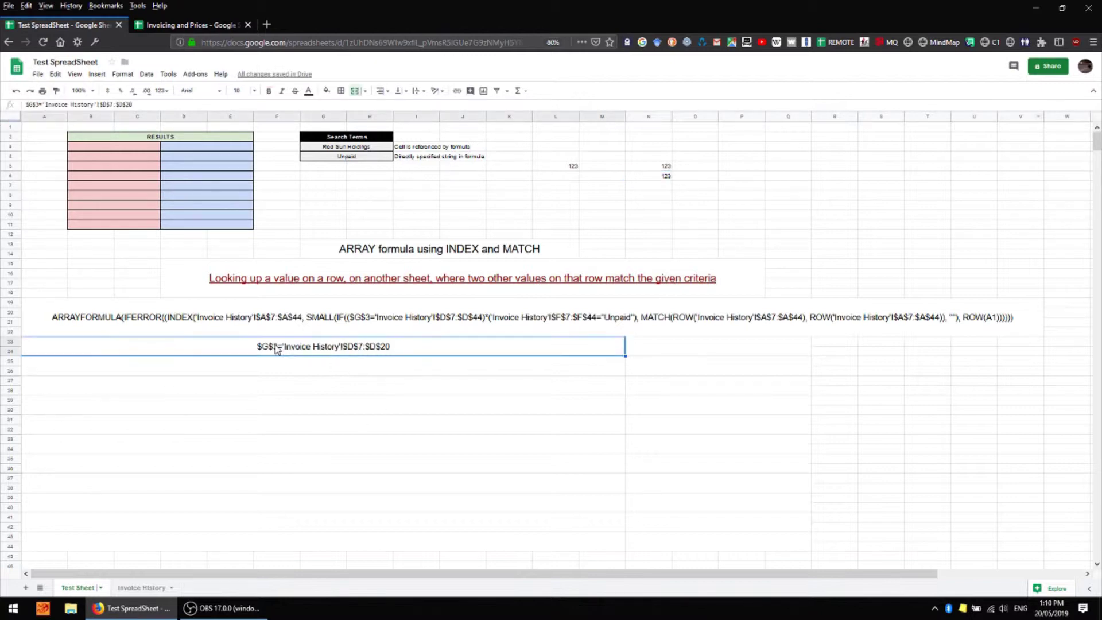
pyautogui.click(335, 150)
pyautogui.click(342, 351)
pyautogui.click(142, 587)
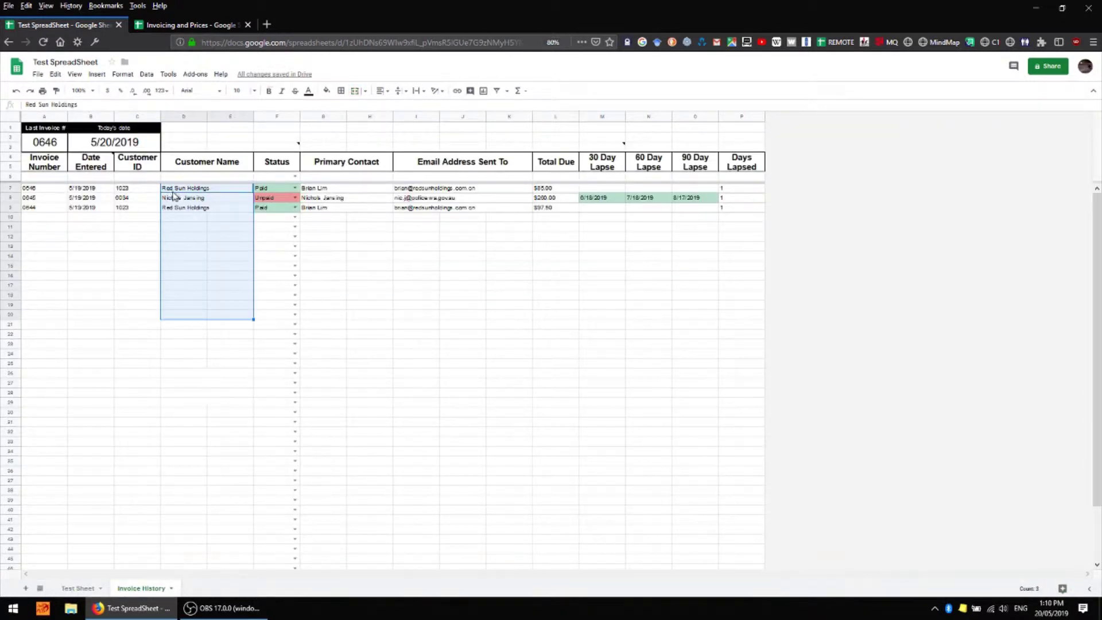
pyautogui.click(80, 588)
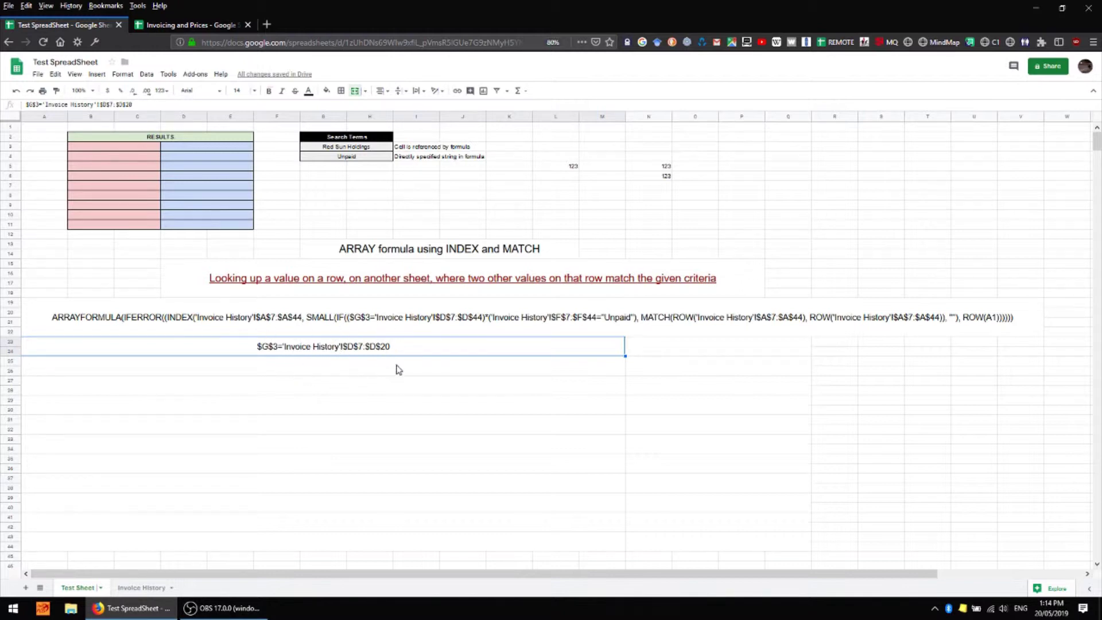
# Wrap the row-23 customer-name condition text in ARRAYFORMULA()
pyautogui.click(78, 104)
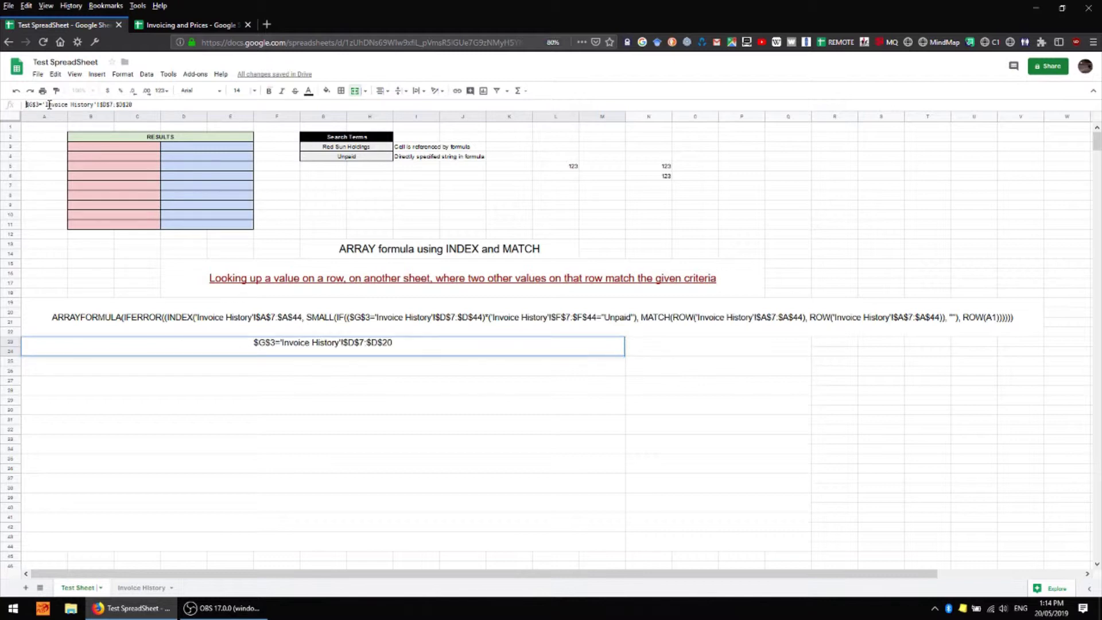
pyautogui.write('ARRAY')
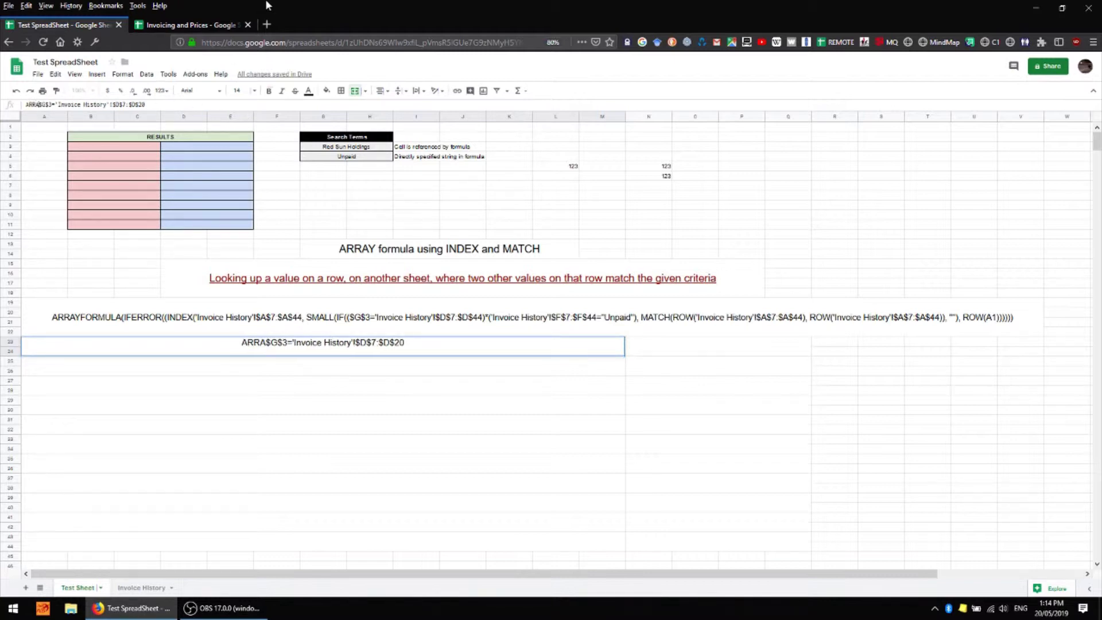
pyautogui.write('FORMULA')
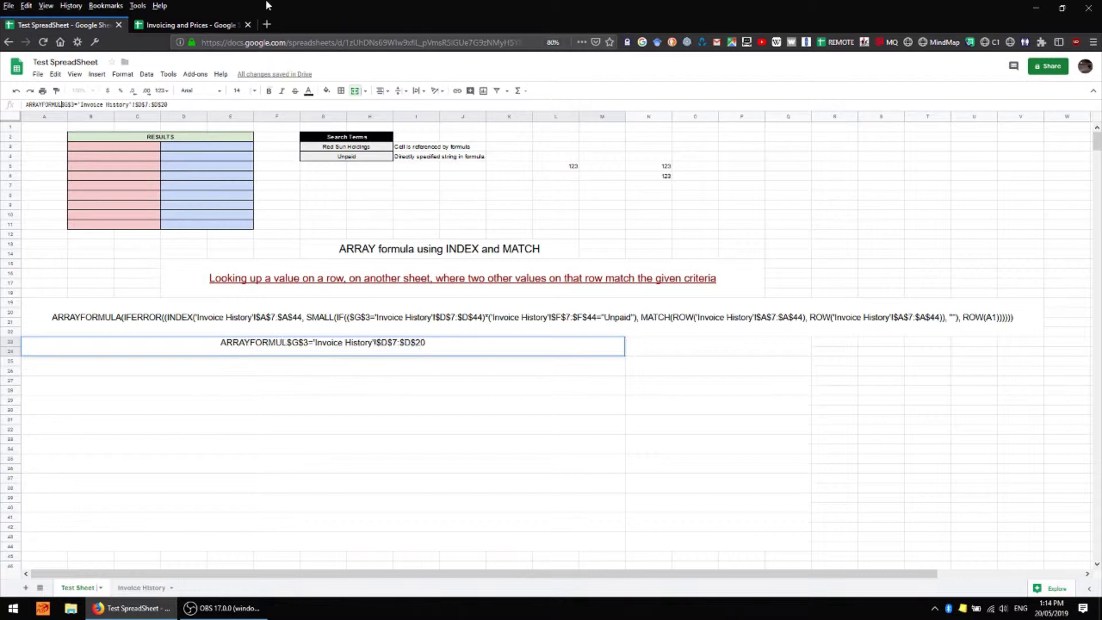
pyautogui.write('(')
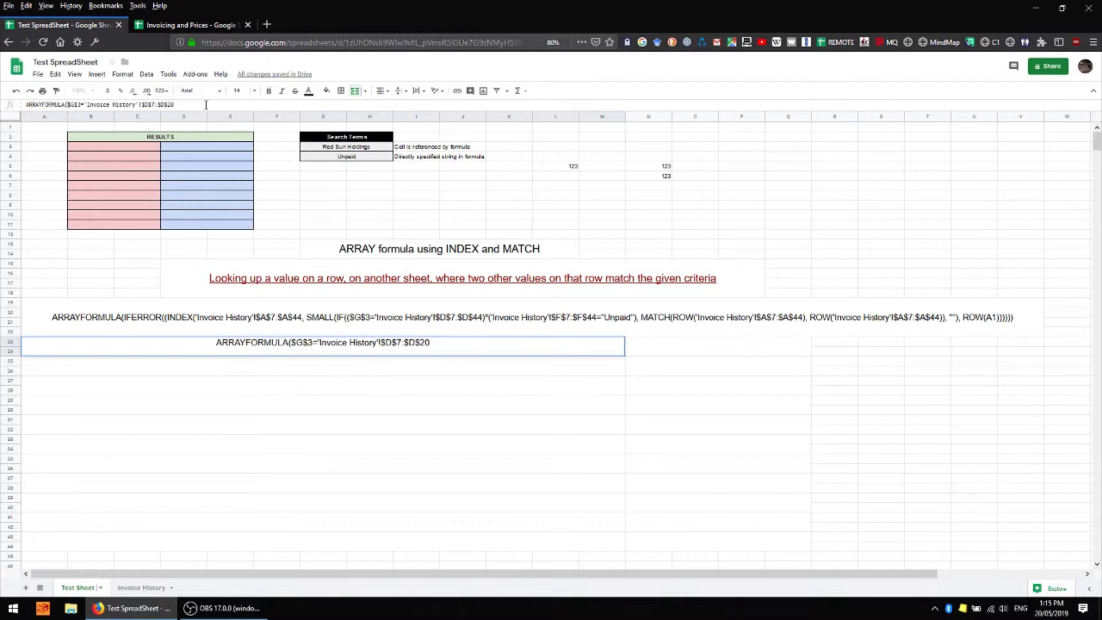
pyautogui.write(')')
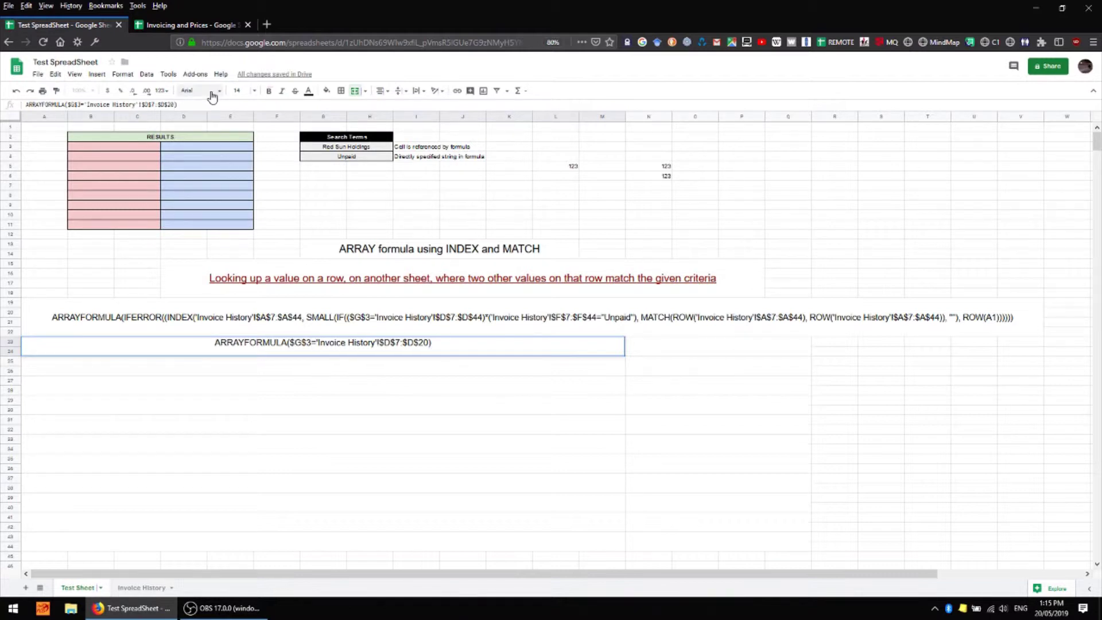
pyautogui.press('Return')
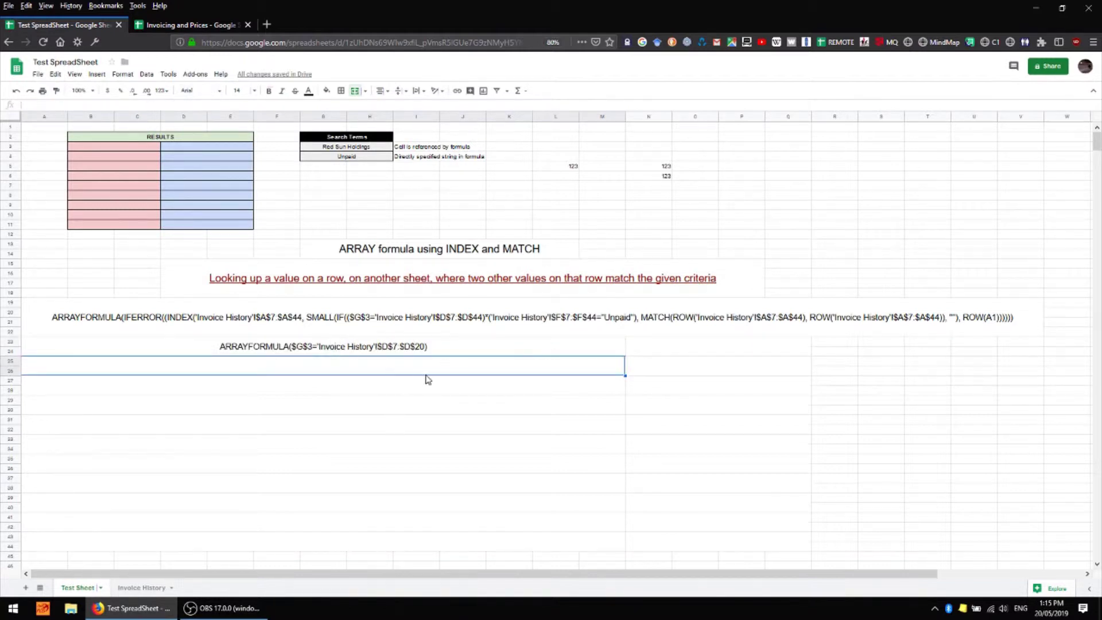
# Test the ARRAYFORMULA condition live in N23 as TRUE/FALSE results, then clear N23
pyautogui.click(390, 349)
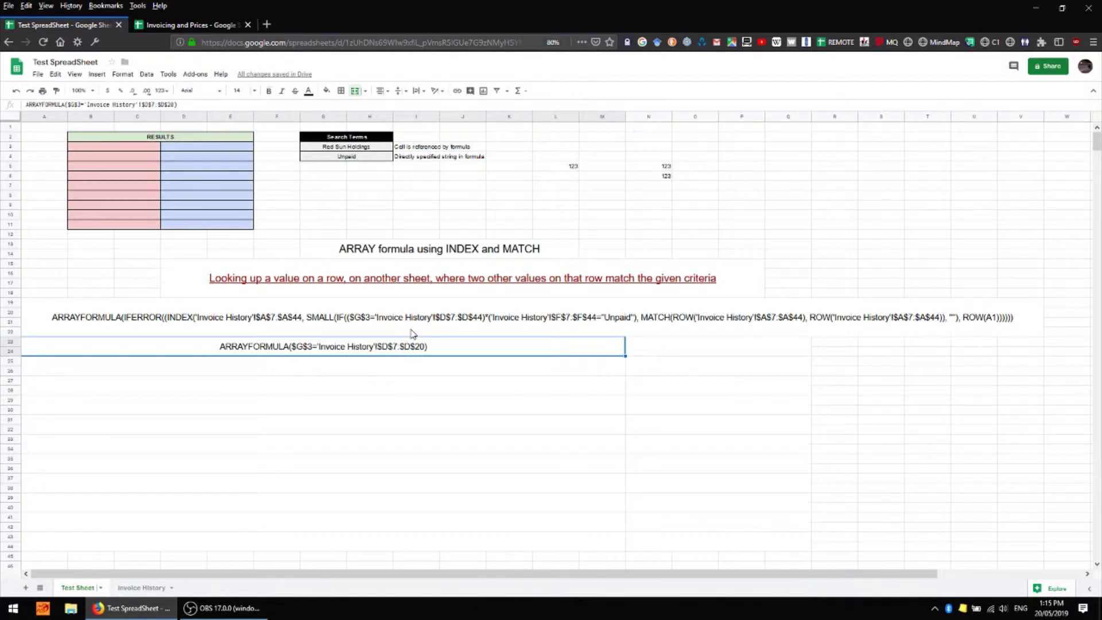
pyautogui.hotkey('ctrl', 'c')
pyautogui.click(691, 347)
pyautogui.write('=')
pyautogui.hotkey('ctrl', 'v')
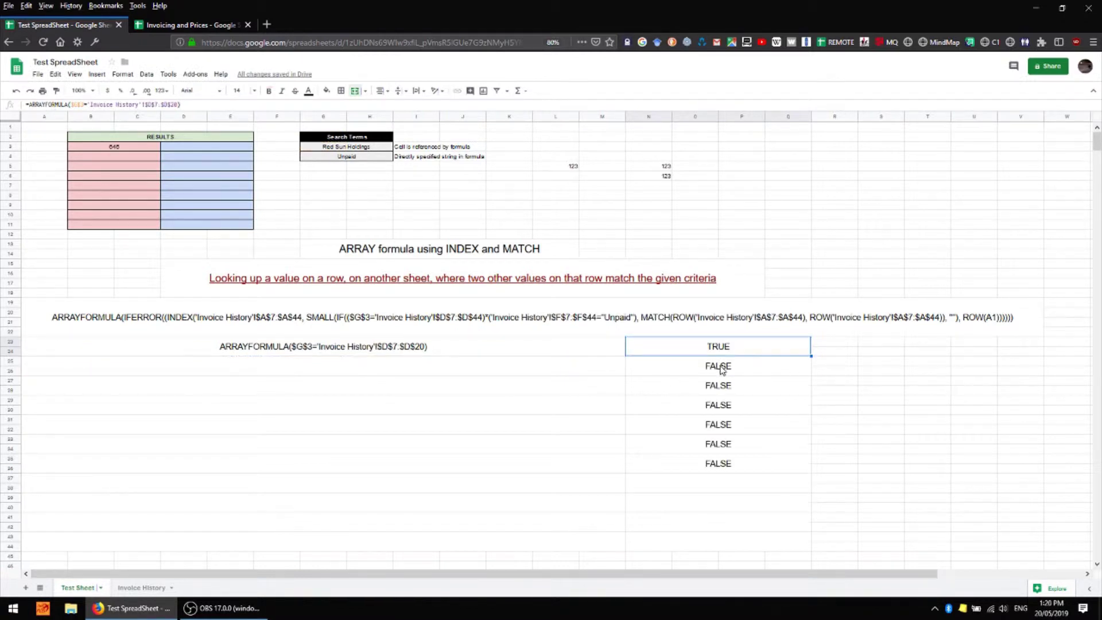
pyautogui.click(369, 156)
pyautogui.click(732, 351)
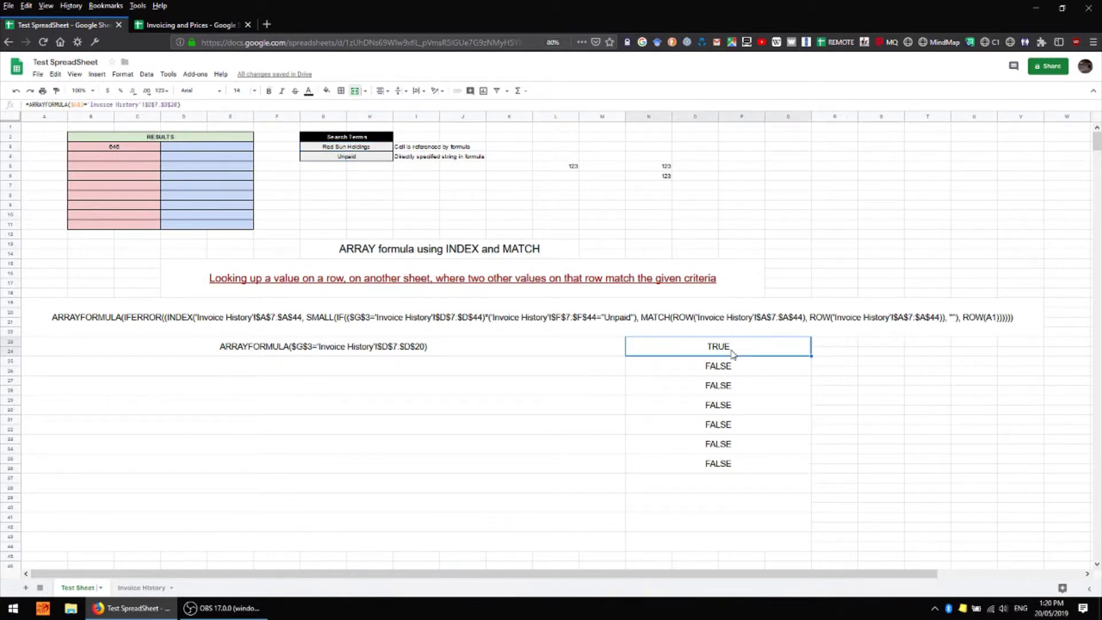
pyautogui.click(348, 159)
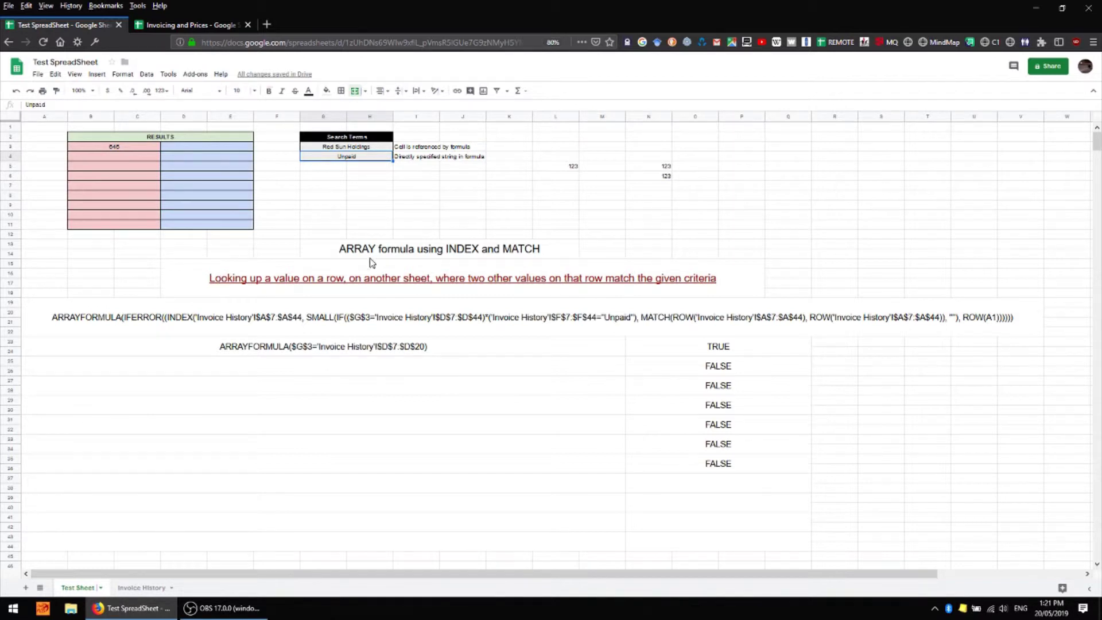
pyautogui.click(757, 354)
pyautogui.press('Delete')
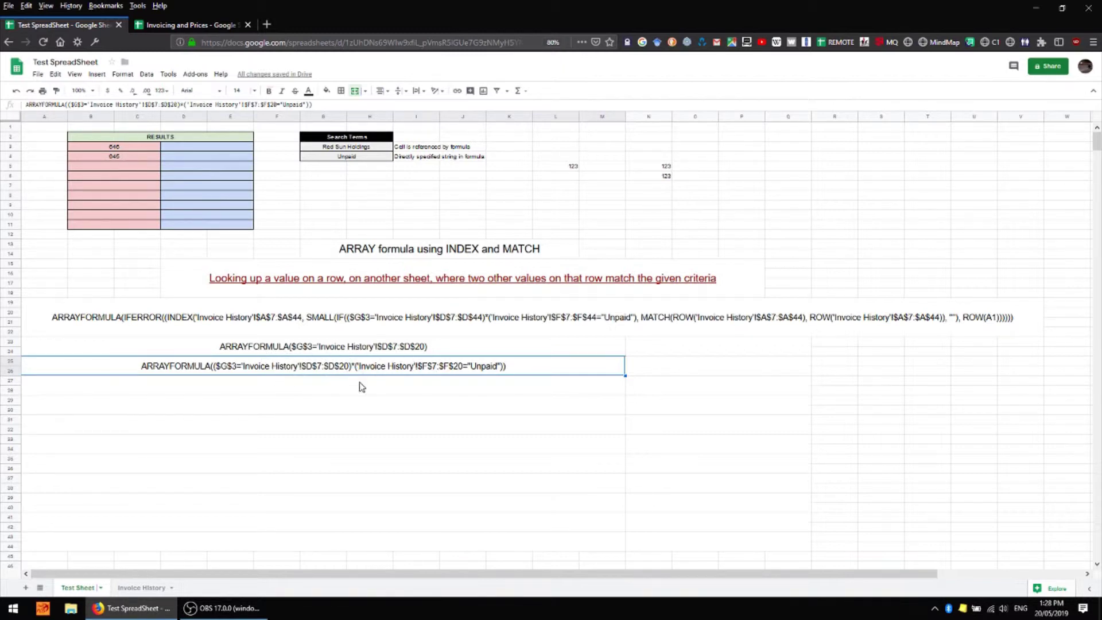
pyautogui.click(834, 343)
pyautogui.click(834, 361)
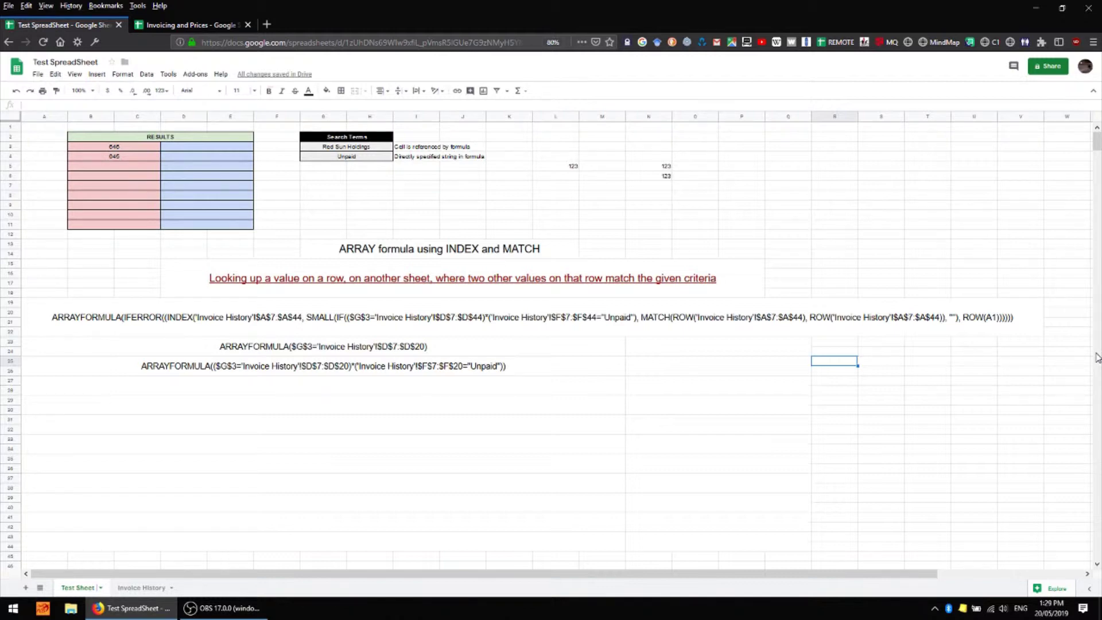
# Enter sample values 0 and 1 in R25 and S25
pyautogui.write('0')
pyautogui.press('Tab')
pyautogui.write('1')
pyautogui.press('Tab')
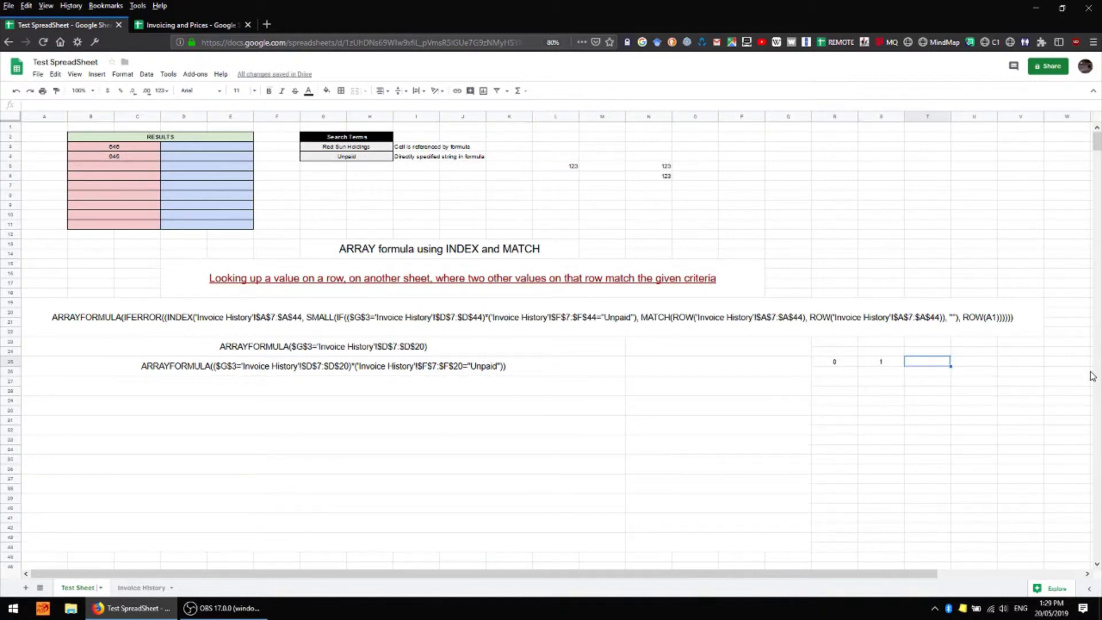
# Enter '+, '* and '/ as plain text in T25, T26 and T27
pyautogui.write("'+")
pyautogui.press('Return')
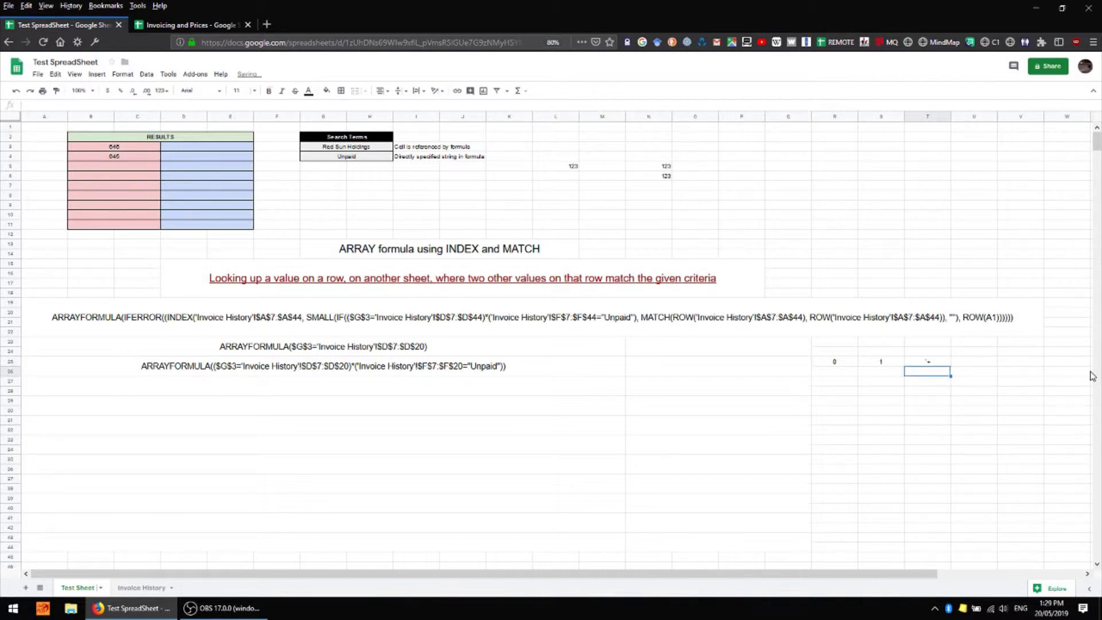
pyautogui.write("'*")
pyautogui.press('Return')
pyautogui.write("'")
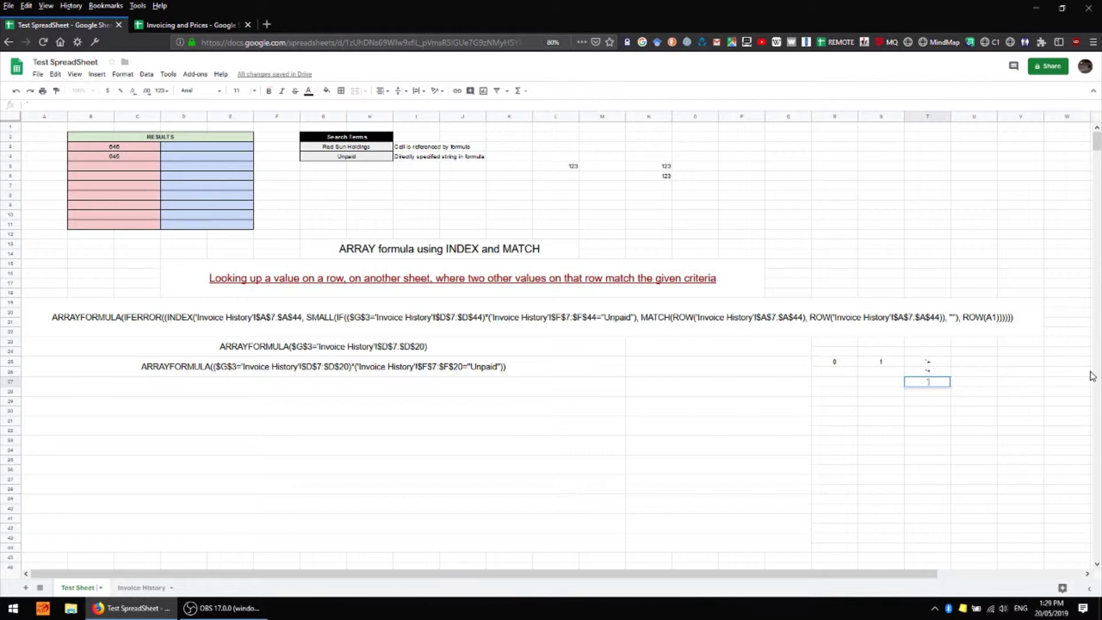
pyautogui.write('/')
pyautogui.press('Return')
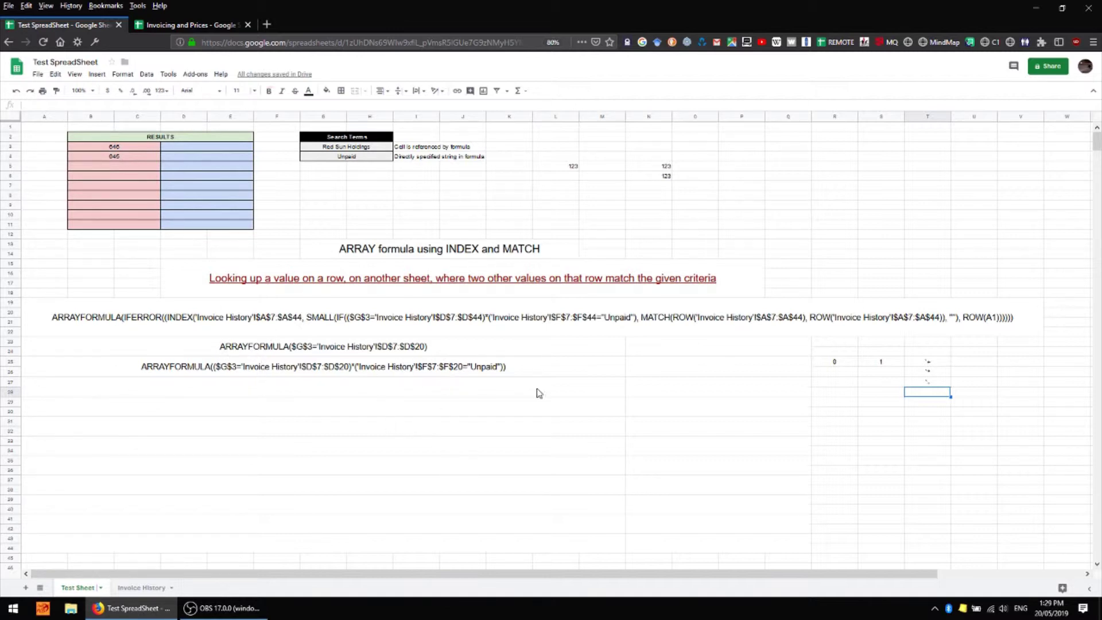
# Paste the row-25 ARRAYFORMULA text after = in N25, producing a 1 followed by zeros
pyautogui.click(400, 366)
pyautogui.hotkey('ctrl', 'c')
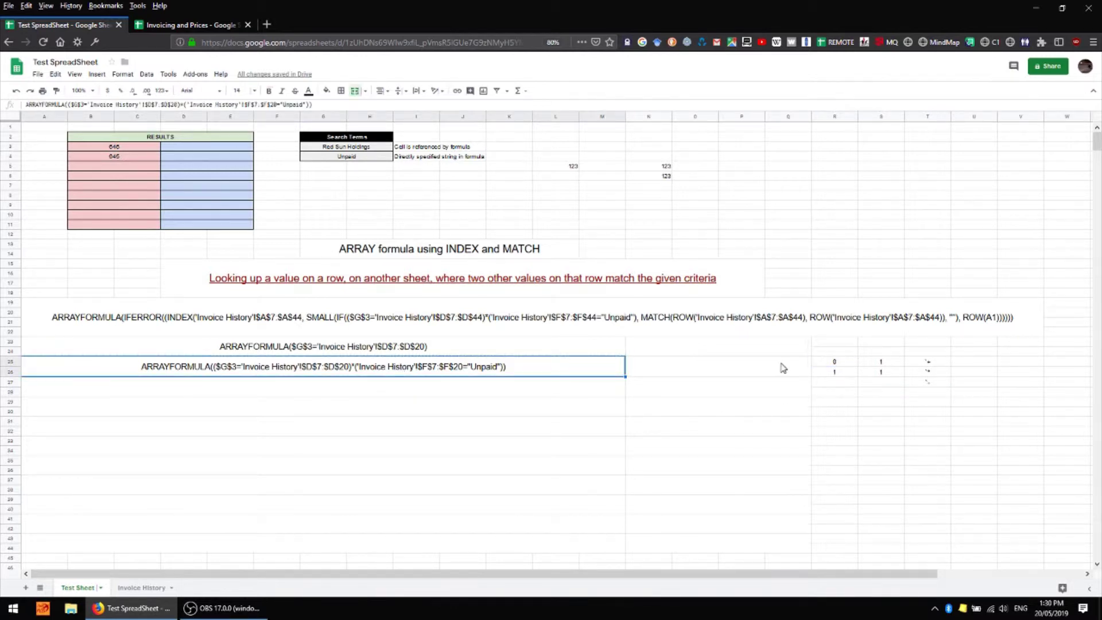
pyautogui.click(761, 370)
pyautogui.click(103, 104)
pyautogui.write('=')
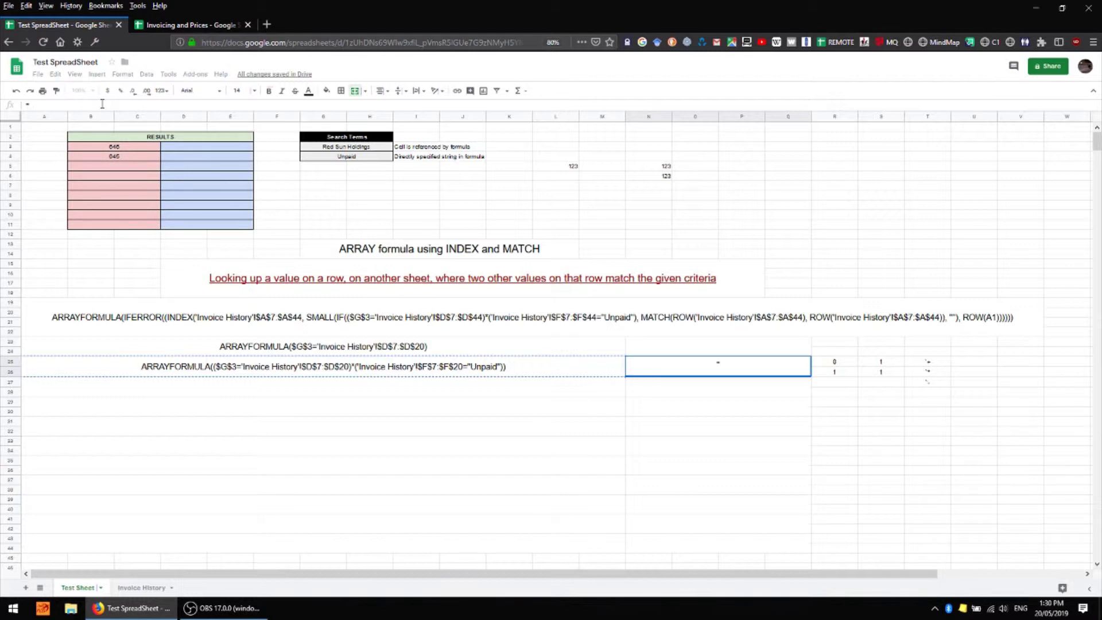
pyautogui.hotkey('ctrl', 'v')
pyautogui.press('Return')
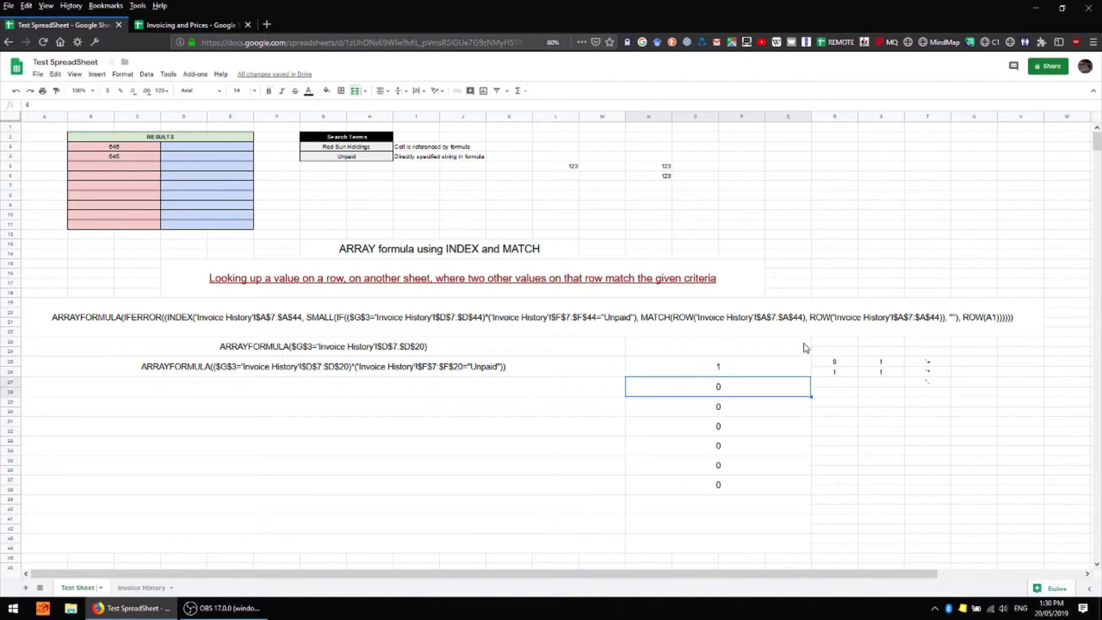
pyautogui.click(597, 406)
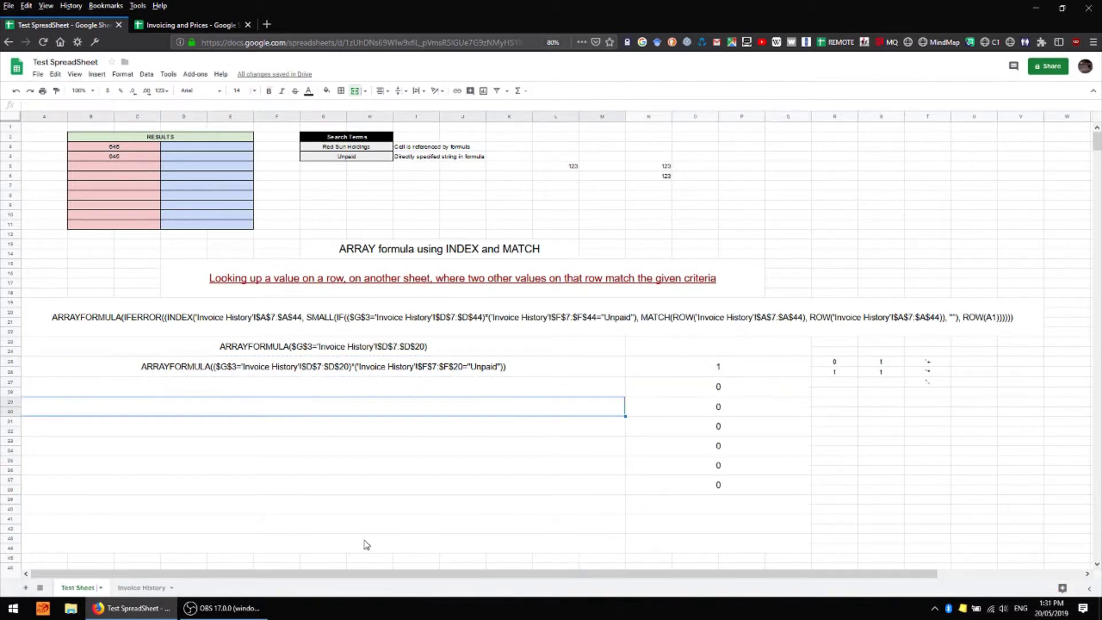
pyautogui.click(152, 589)
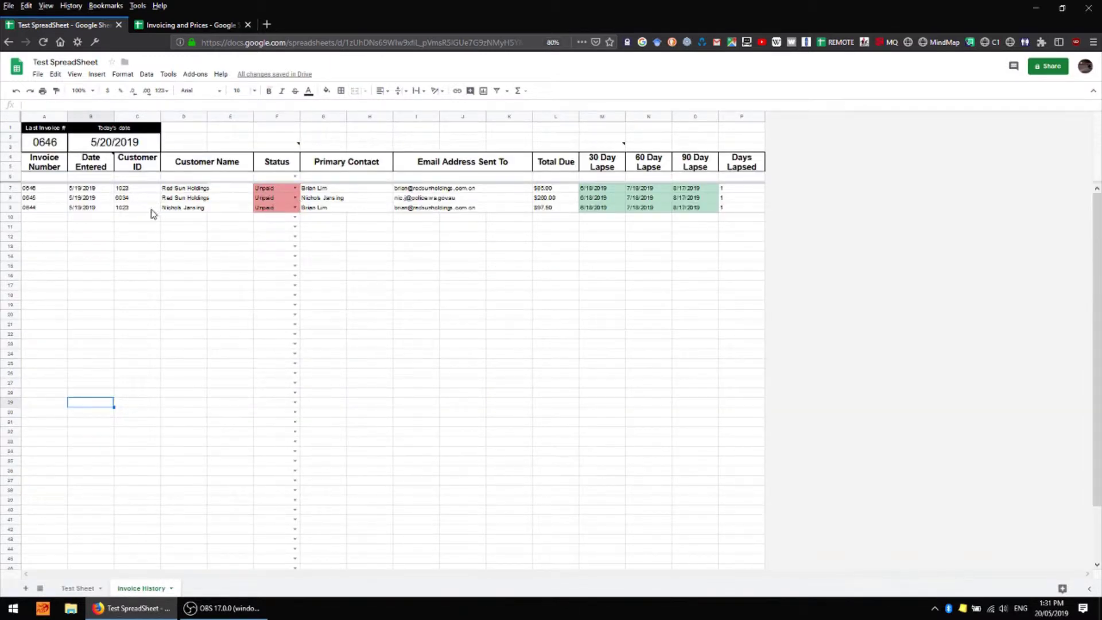
pyautogui.click(79, 589)
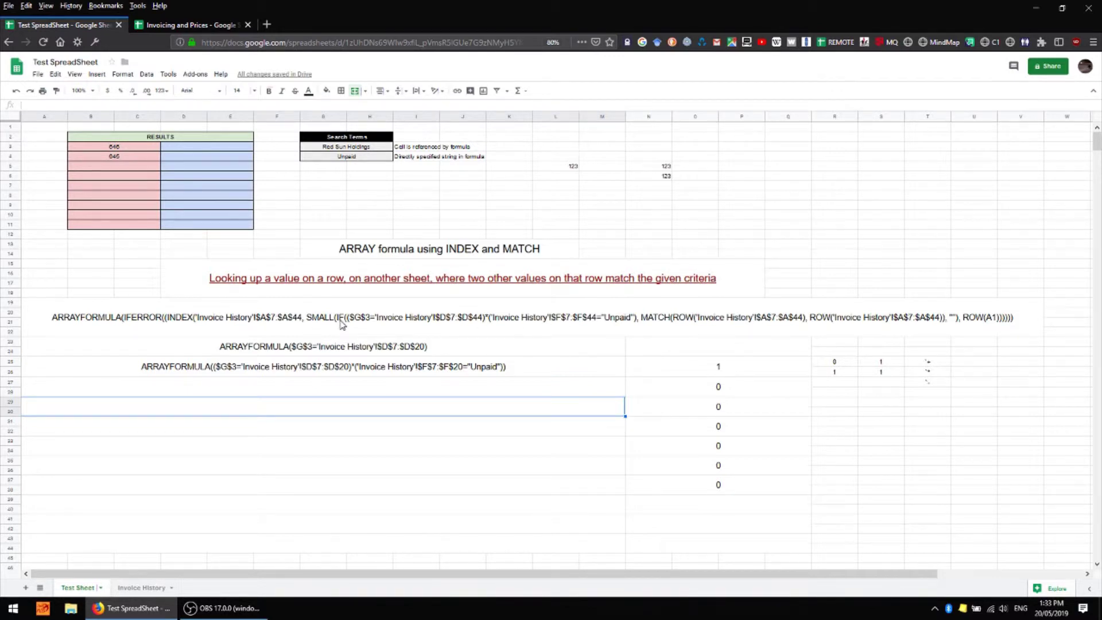
# Copy row 25's formula text to row 27 and insert MATCH(ROW('Invoice History'!$A$7:$A$20), ...) before the closing bracket
pyautogui.press('Up')
pyautogui.press('Up')
pyautogui.hotkey('ctrl', 'c')
pyautogui.press('Down')
pyautogui.hotkey('ctrl', 'v')
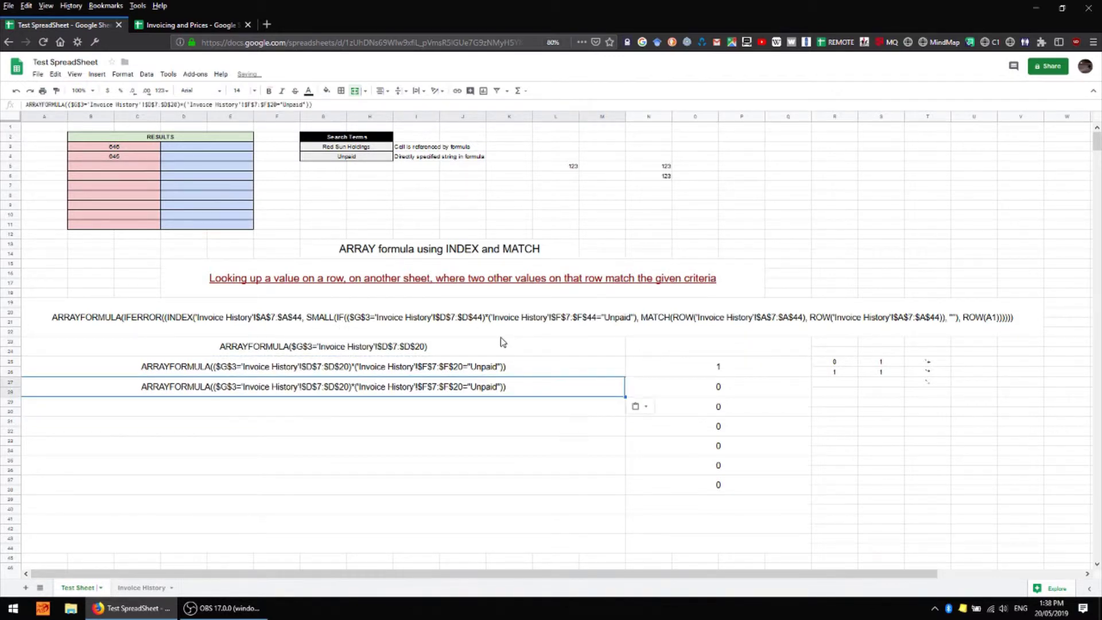
pyautogui.press('F2')
pyautogui.press('Left')
pyautogui.write(',')
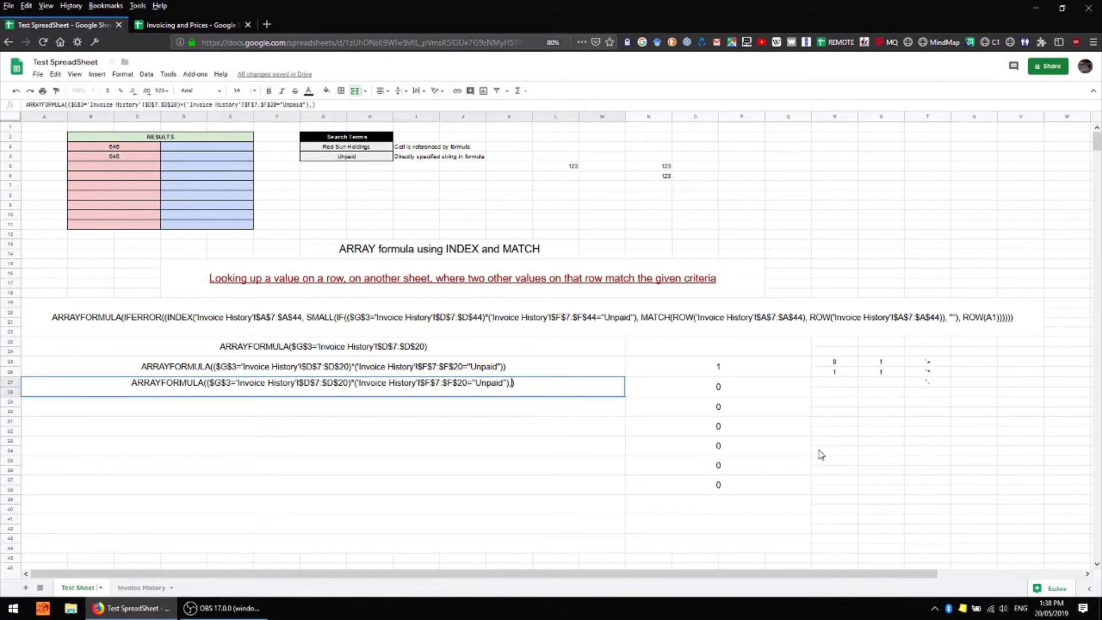
pyautogui.write(' MATCH(ROW(')
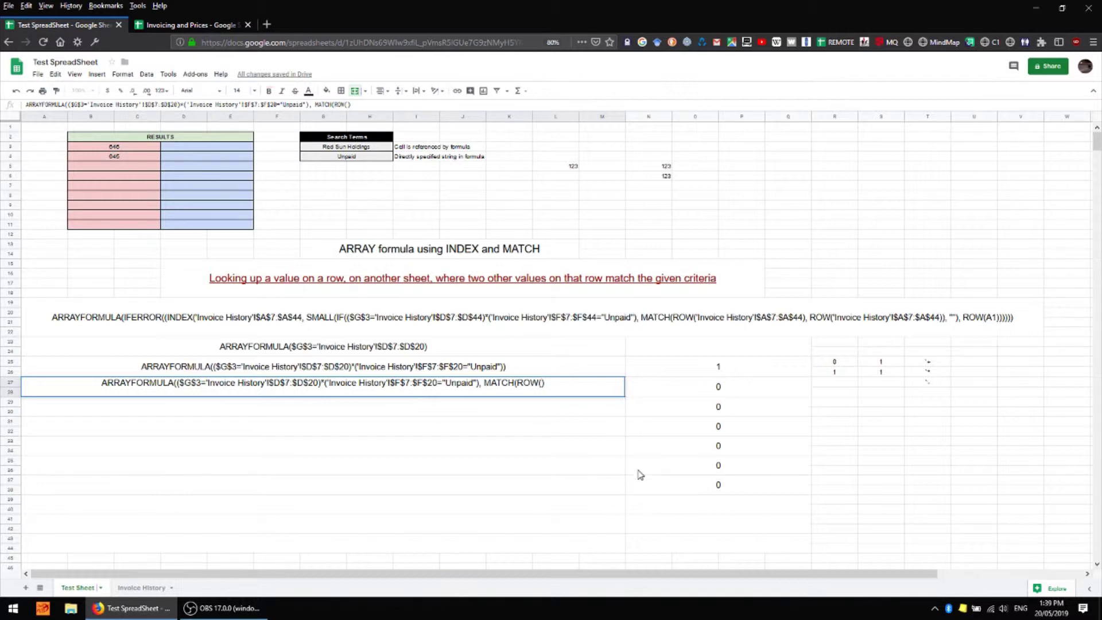
pyautogui.hotkey('ctrl', 'v')
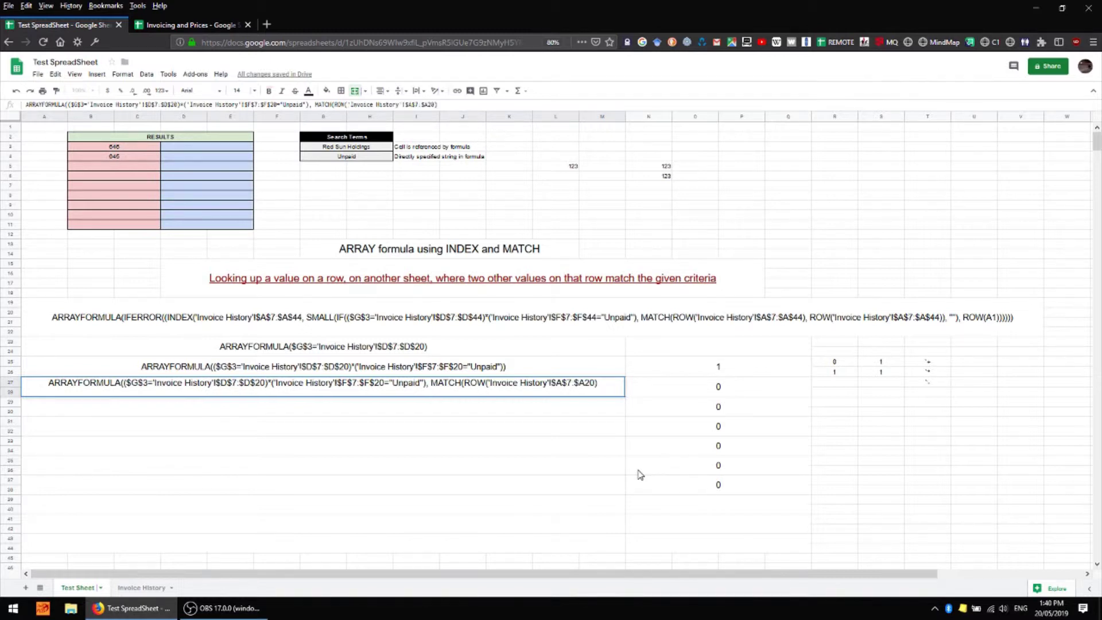
pyautogui.write(',')
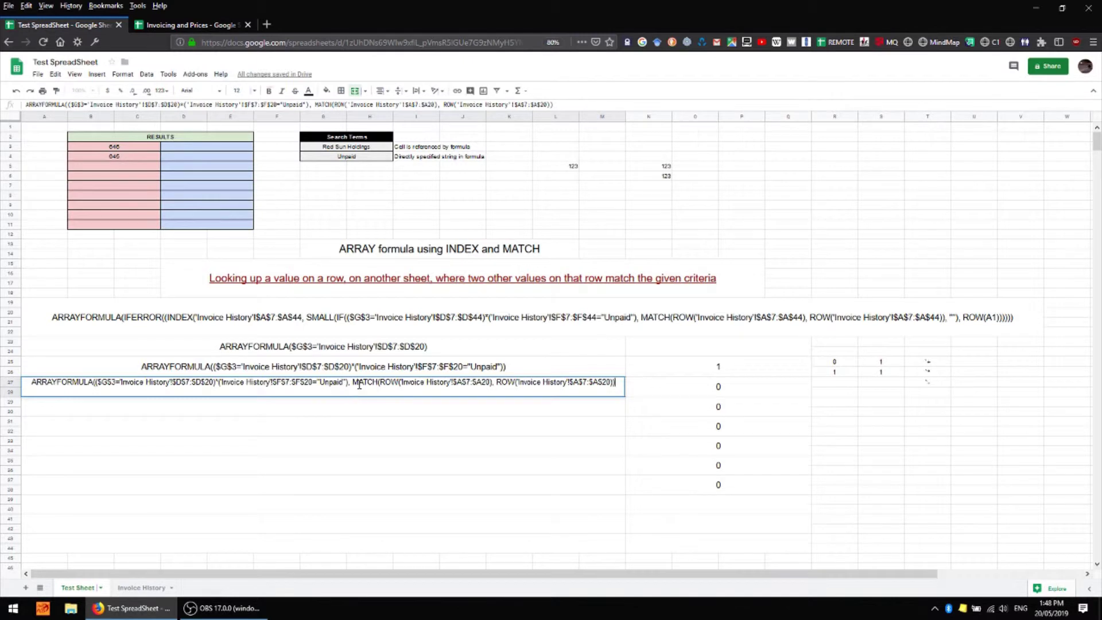
# Highlight the MATCH part, status range and invoice number range in the row-27 formula
pyautogui.moveTo(353, 383); pyautogui.dragTo(620, 383)
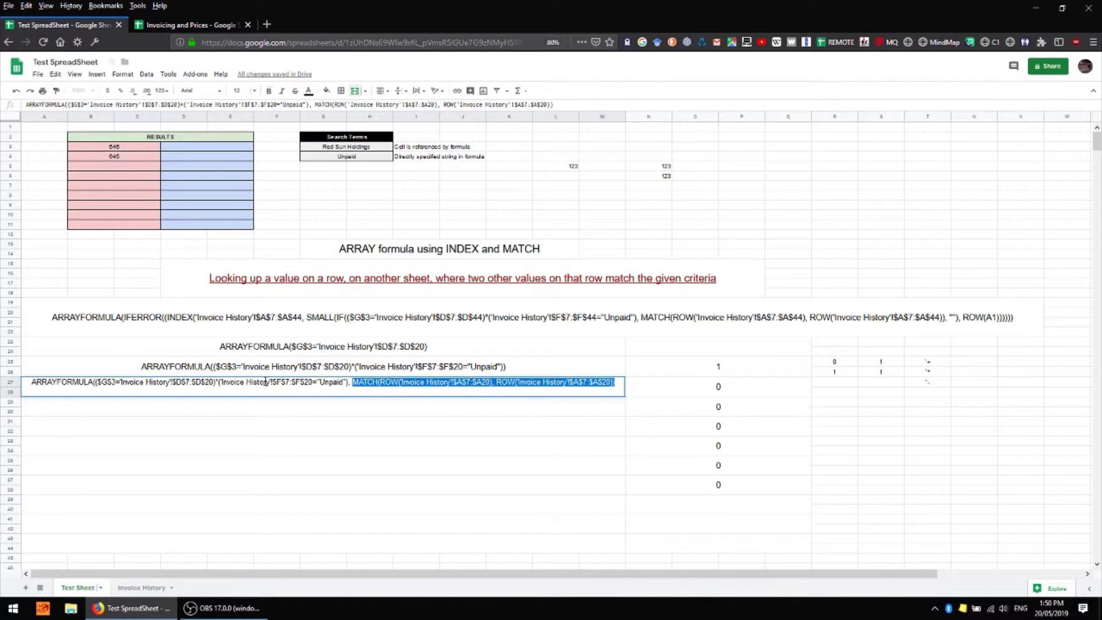
pyautogui.moveTo(272, 382); pyautogui.dragTo(314, 387)
pyautogui.click(466, 383)
pyautogui.moveTo(452, 383); pyautogui.dragTo(490, 384)
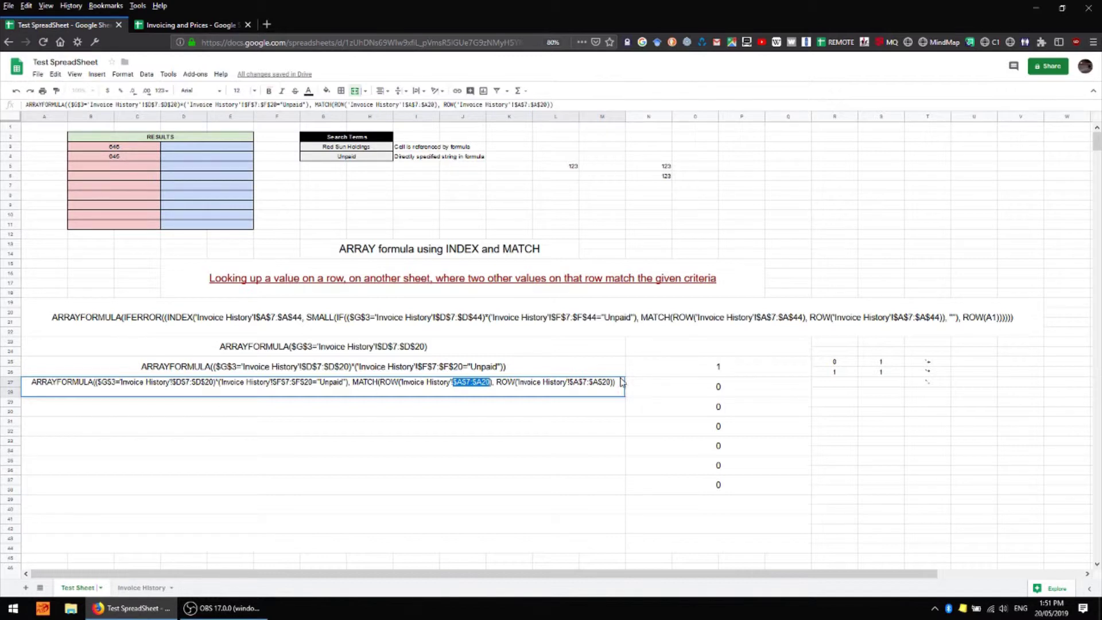
pyautogui.moveTo(352, 383); pyautogui.dragTo(620, 382)
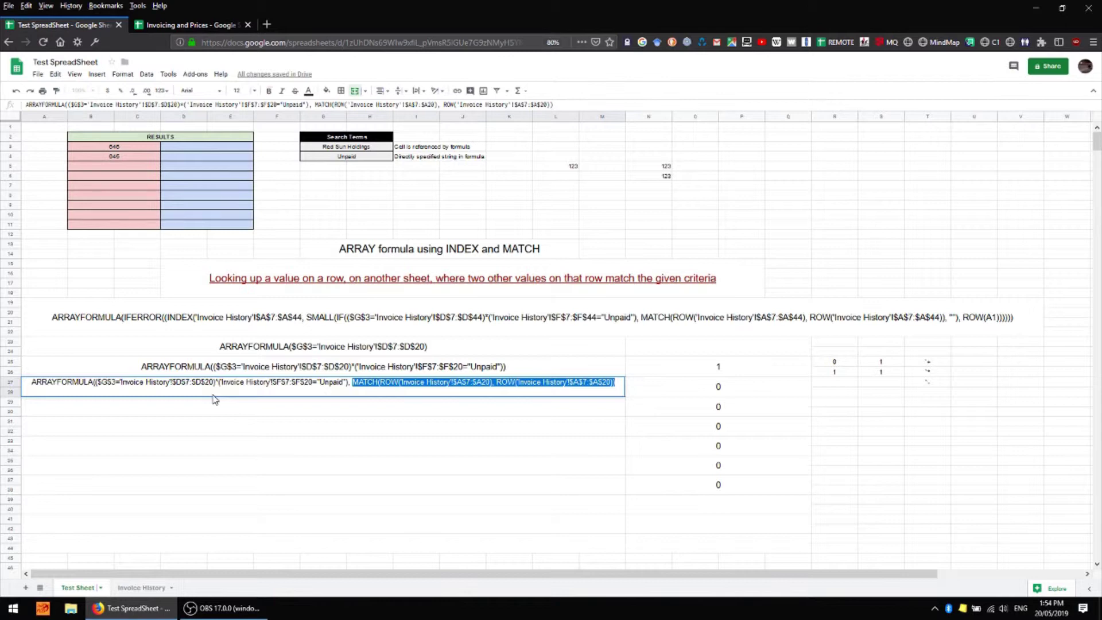
# Add IF(..., "") around row 27's MATCH formula, evaluate it in N25, and paste it into row 29
pyautogui.click(95, 383)
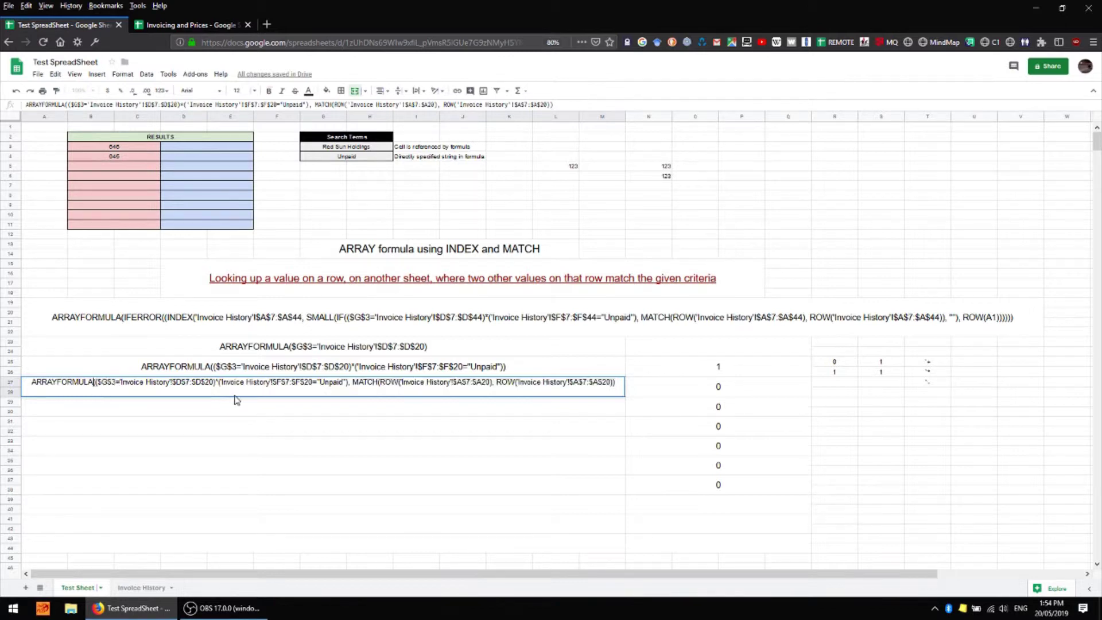
pyautogui.write('(')
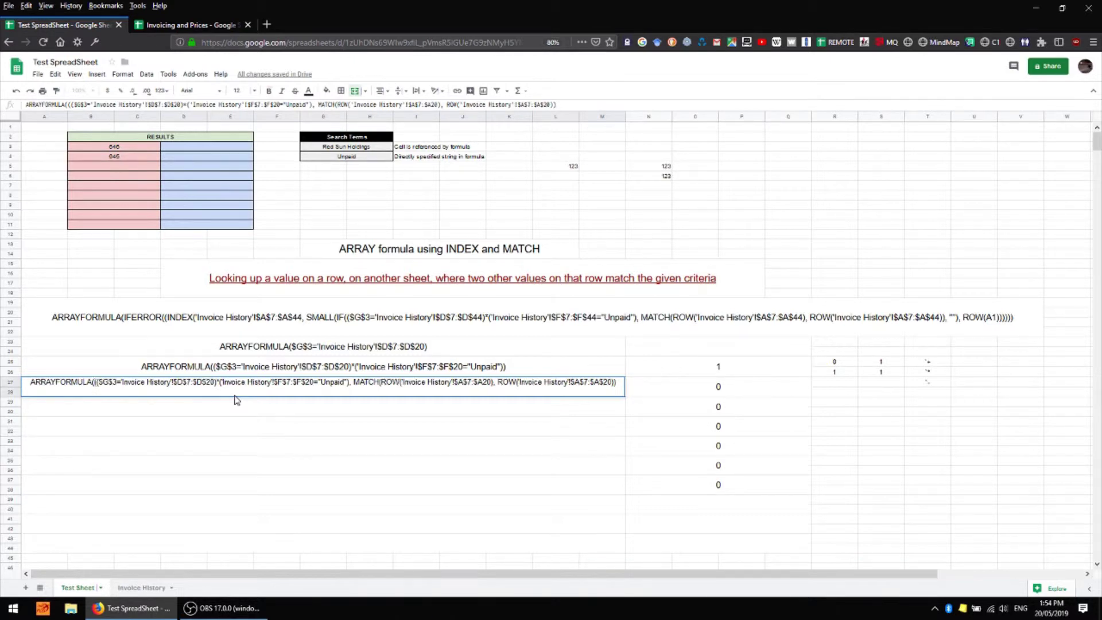
pyautogui.write('IF')
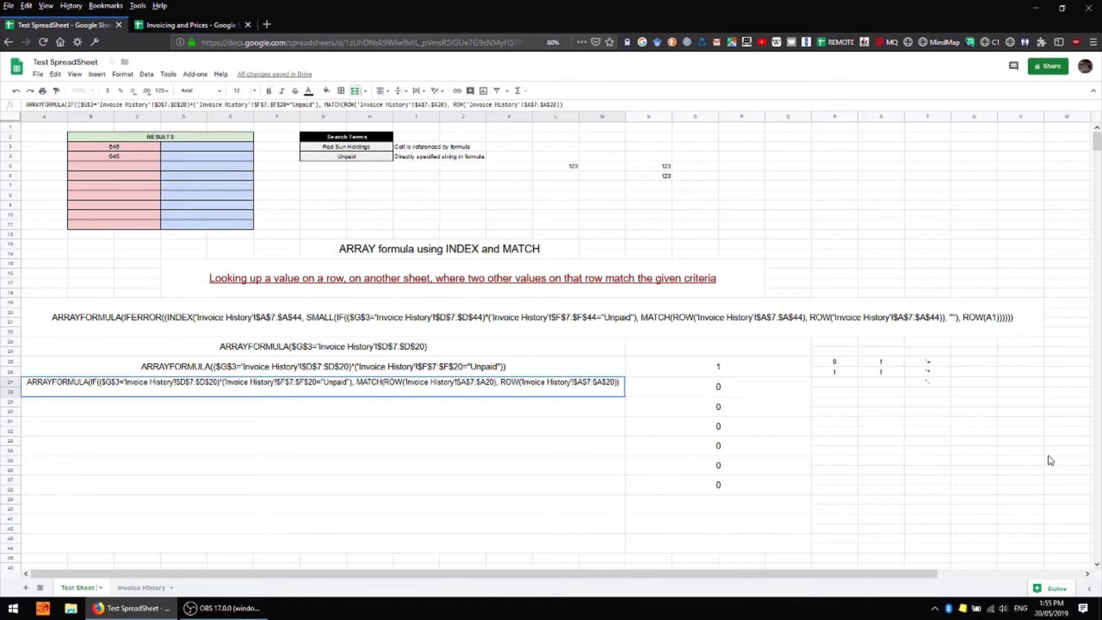
pyautogui.write(',')
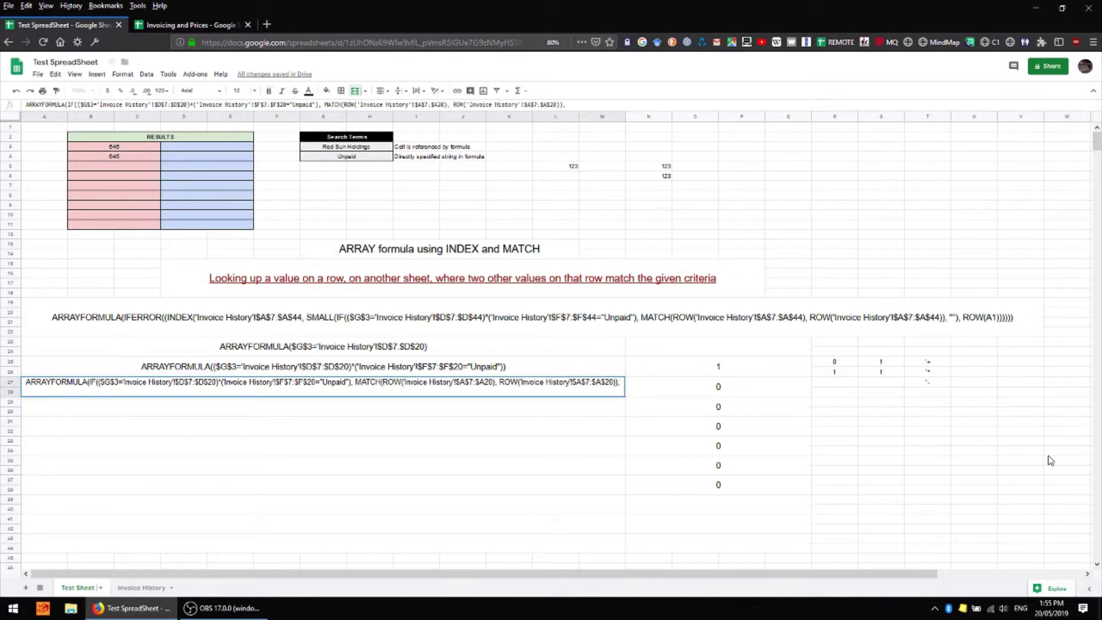
pyautogui.write('""')
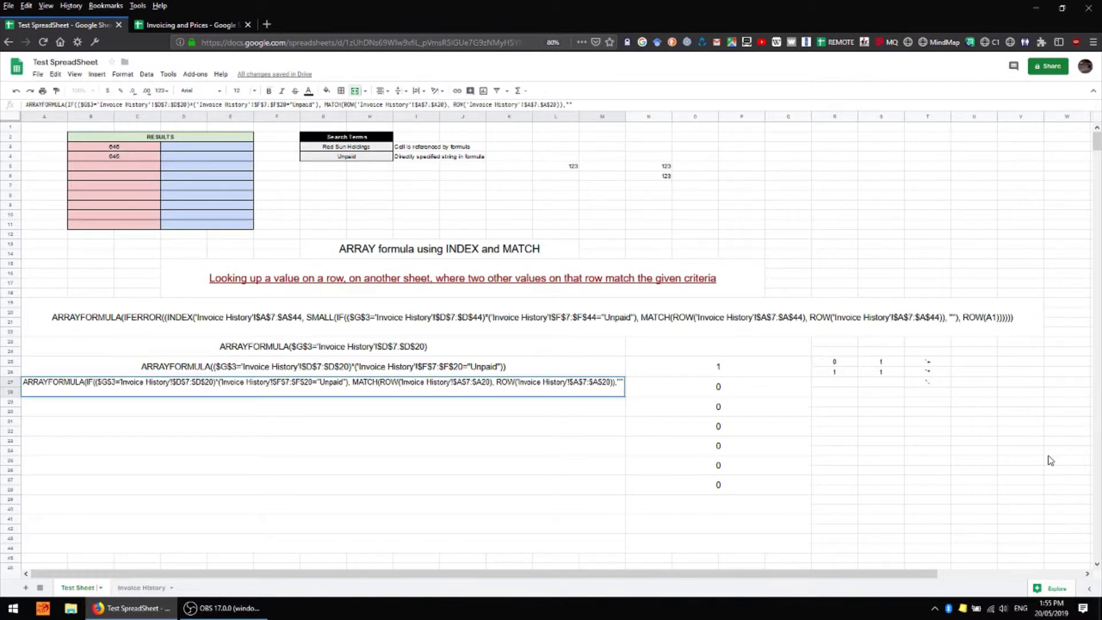
pyautogui.write(')')
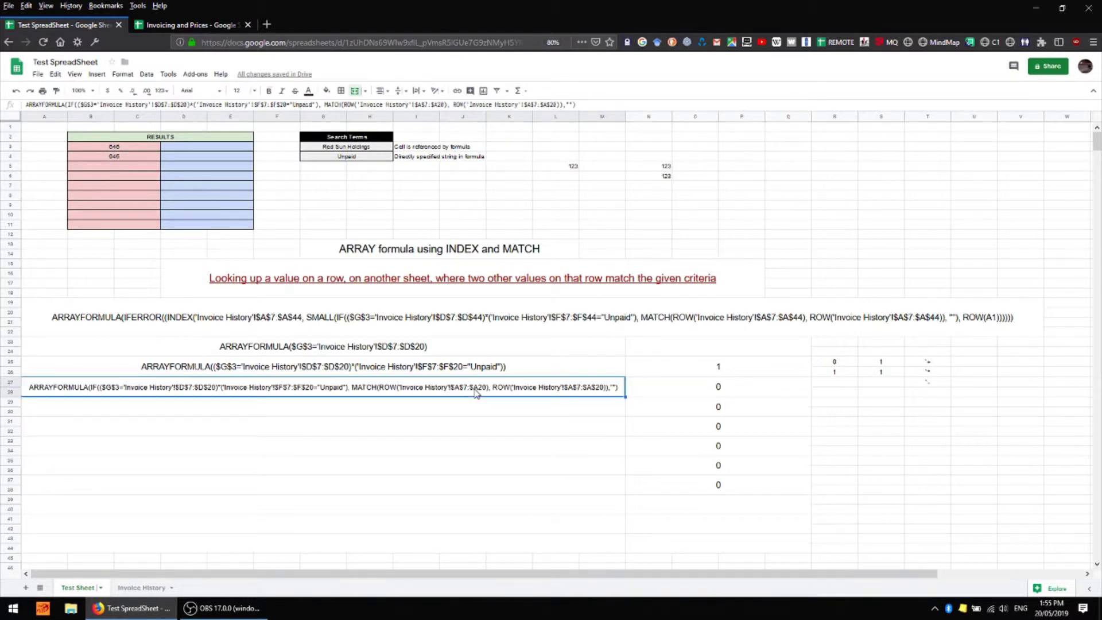
pyautogui.click(760, 366)
pyautogui.write('=')
pyautogui.hotkey('ctrl', 'v')
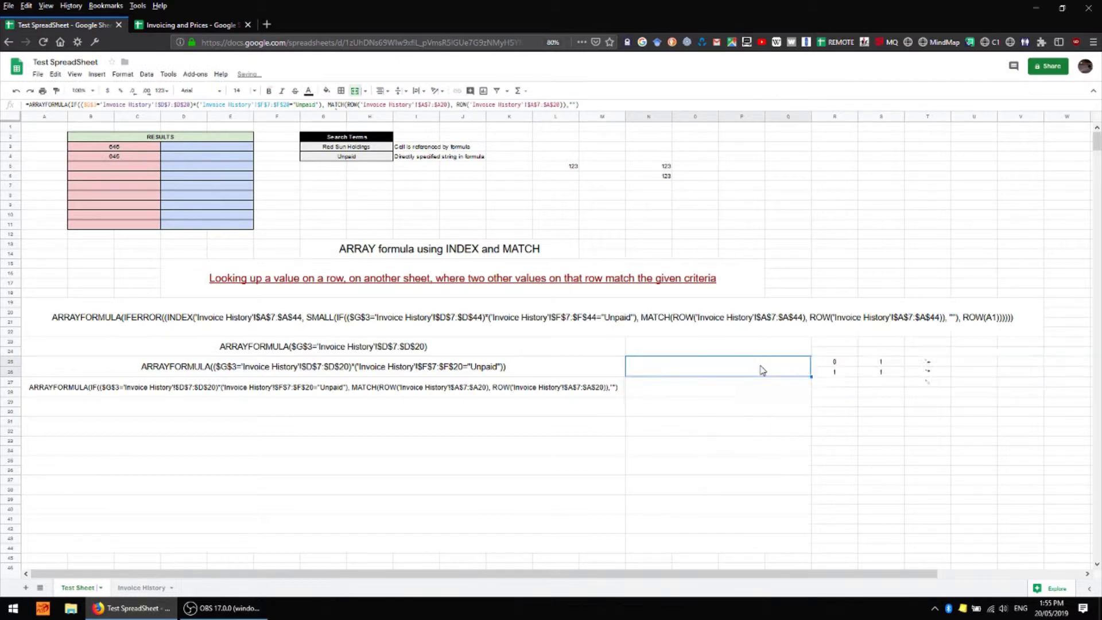
pyautogui.press('Return')
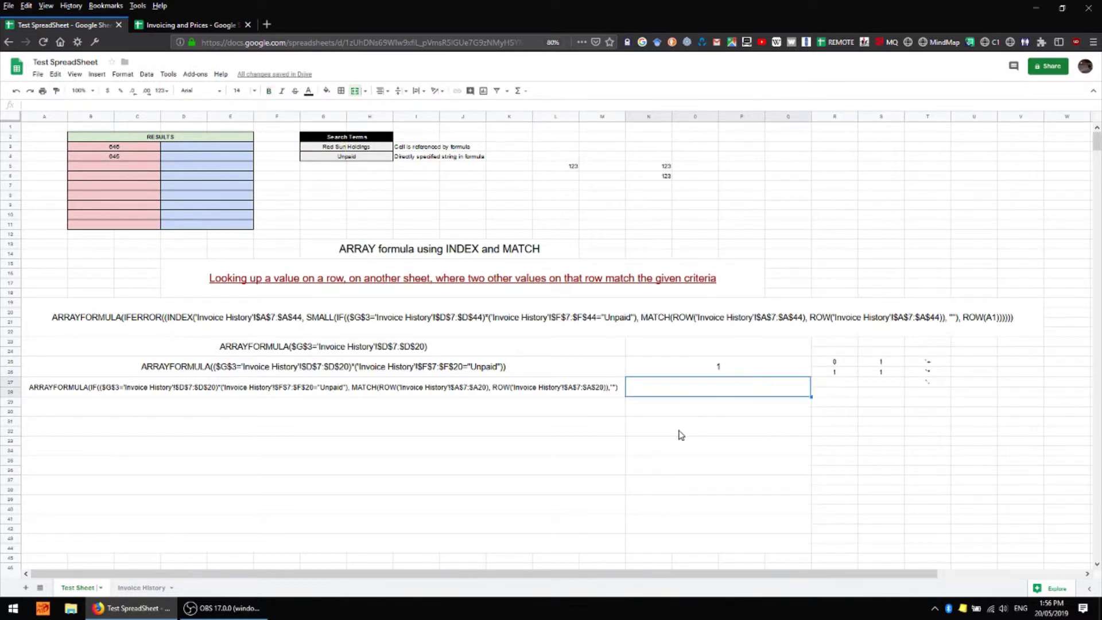
pyautogui.click(624, 438)
pyautogui.click(757, 389)
pyautogui.click(758, 371)
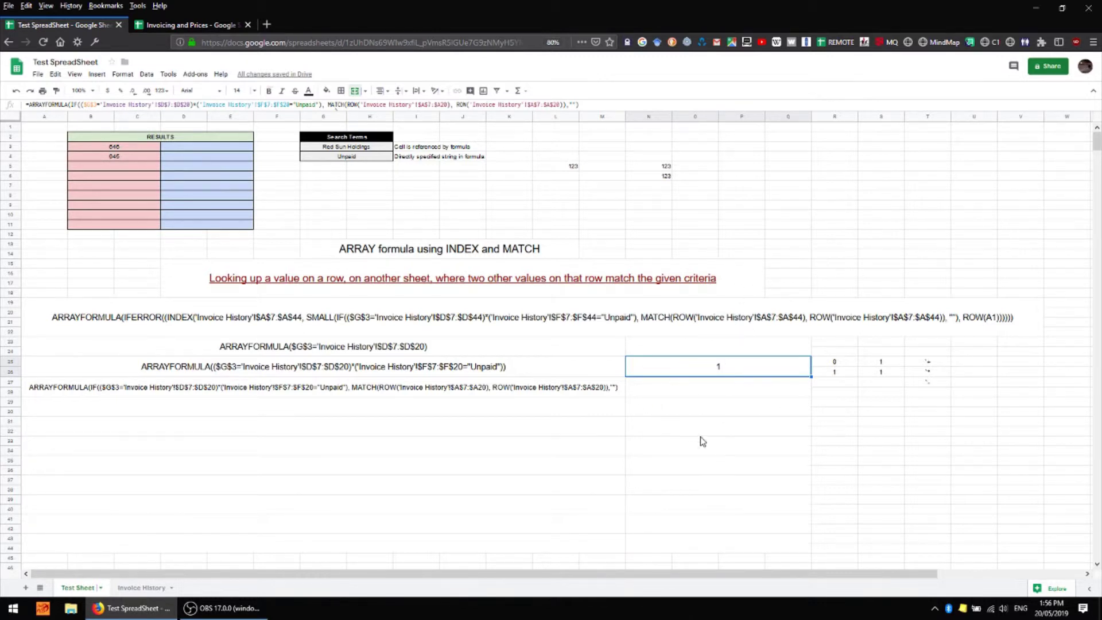
pyautogui.doubleClick(322, 404)
pyautogui.write('ARRAYFORMULA(IF(($G$3=\'Invoice History\'!$D$7:$D$20)*(\'Invoice History\'!$F$7:$F$20="Unpaid"), MATCH(ROW(\'Invoice History\'!$A$7:$A20), ROW(\'Invoice History\'!$A$7:$A$20)),"")')
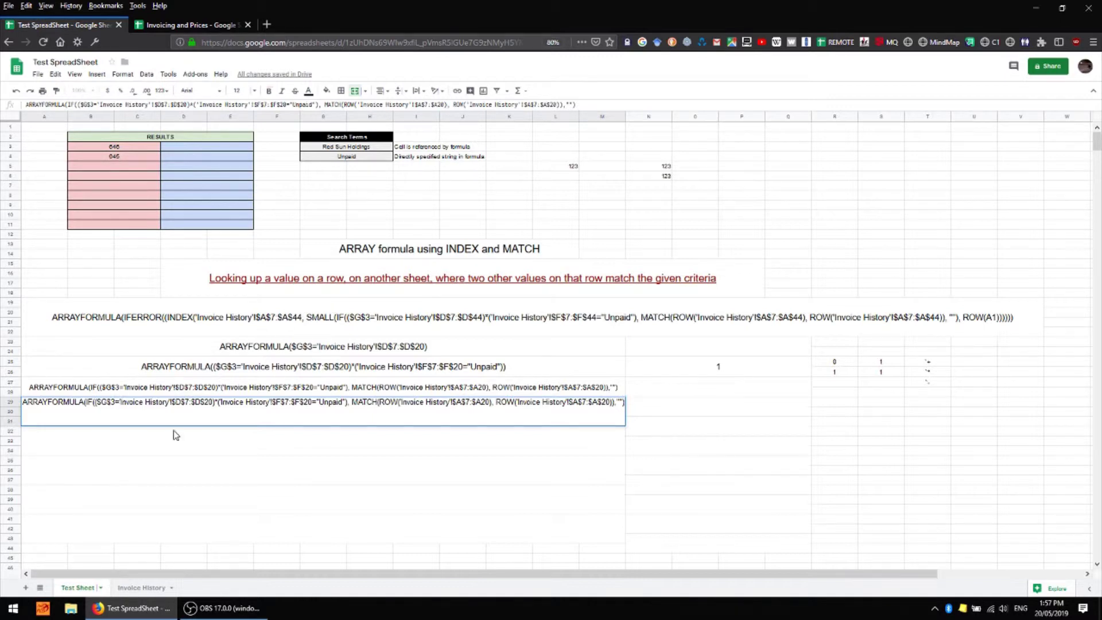
# Insert SMALL( into the row 29 formula text and add ROW(A1) as the position argument
pyautogui.write('(SMALL')
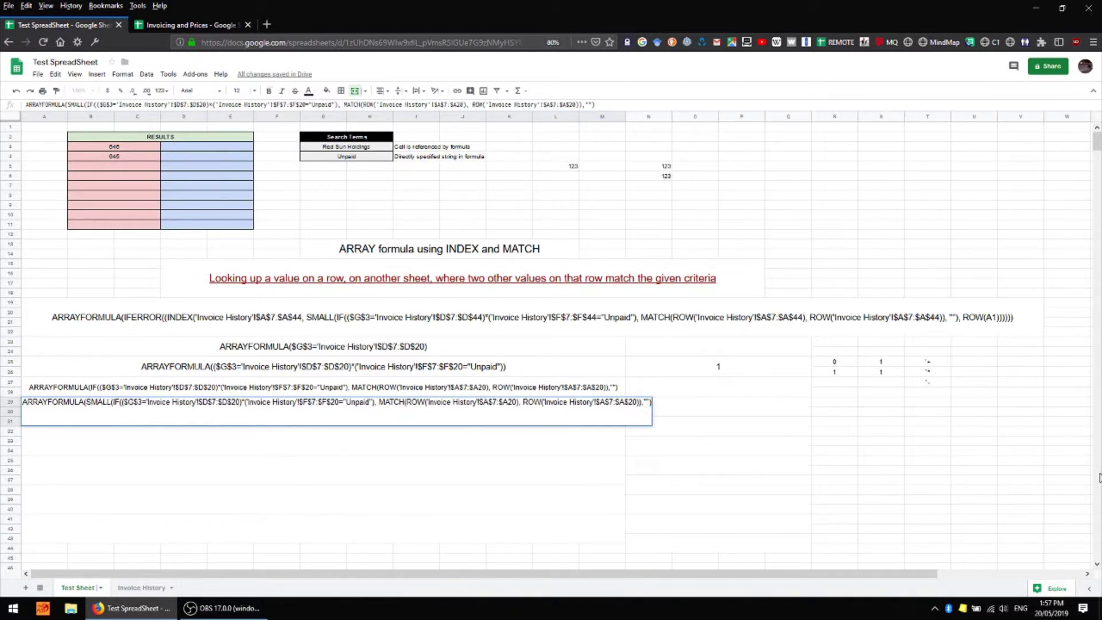
pyautogui.write(',')
pyautogui.write('ROW(A1')
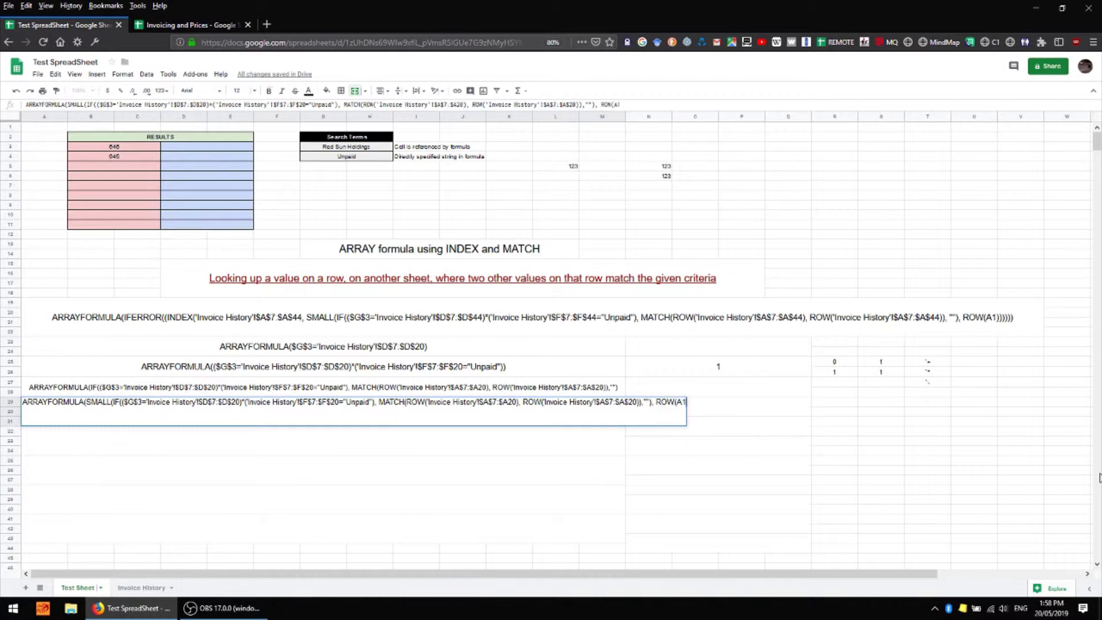
pyautogui.write(')')
# Close and commit the row 29 text as ARRAYFORMULA(SMALL(IF(…), ROW(A1)))
pyautogui.write(')')
pyautogui.press('Return')
pyautogui.click(779, 365)
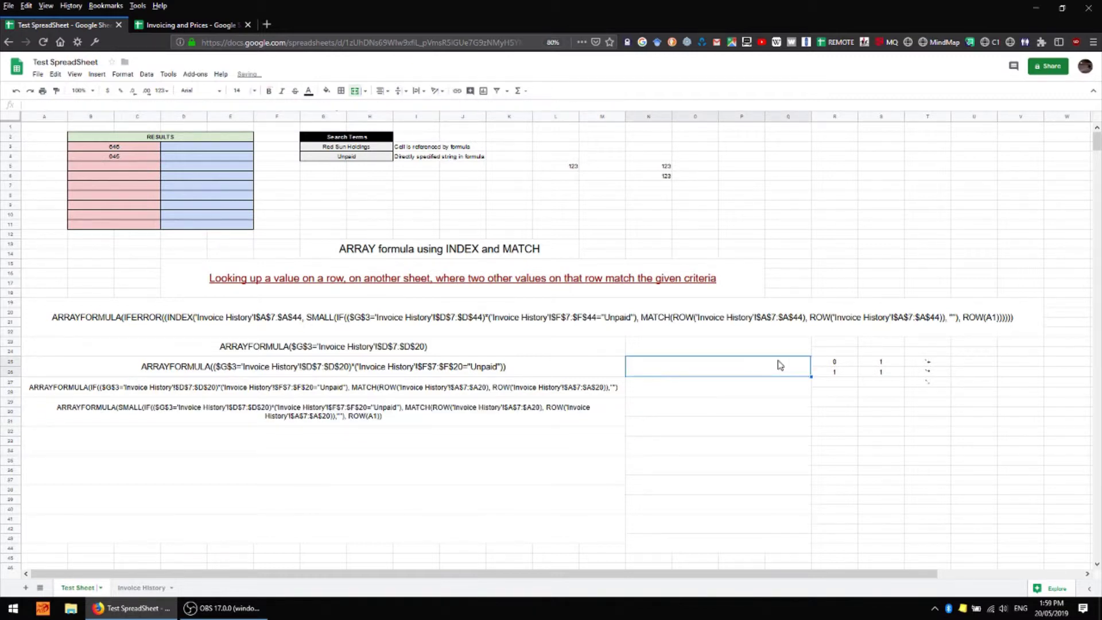
pyautogui.click(408, 413)
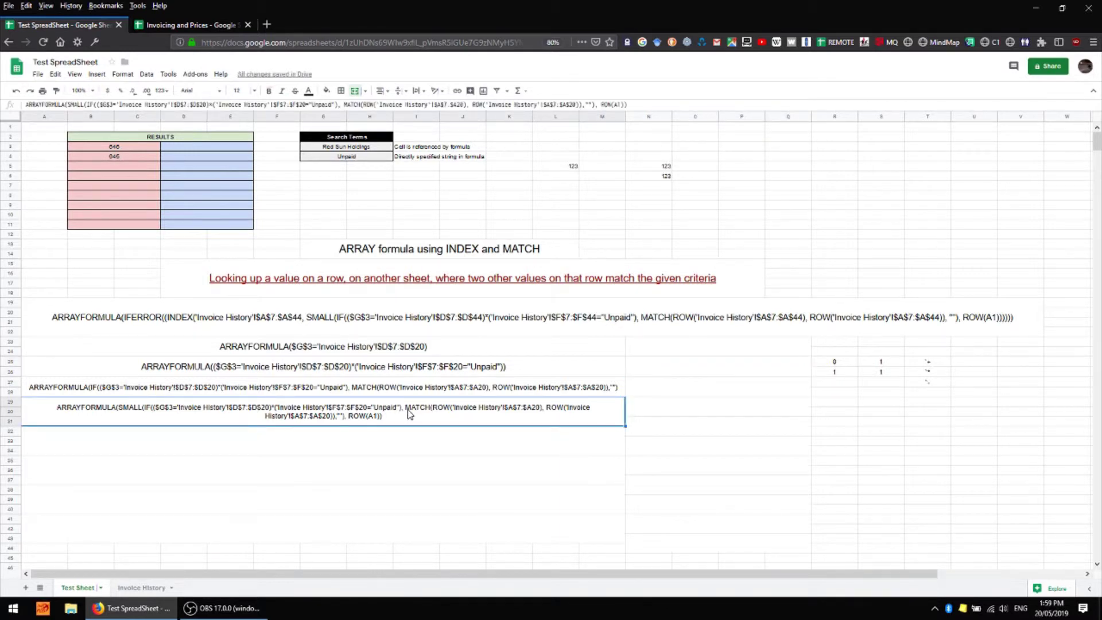
# Clear the N23 formula and merge cells O23:P23 into one cell
pyautogui.click(742, 353)
pyautogui.press('Delete')
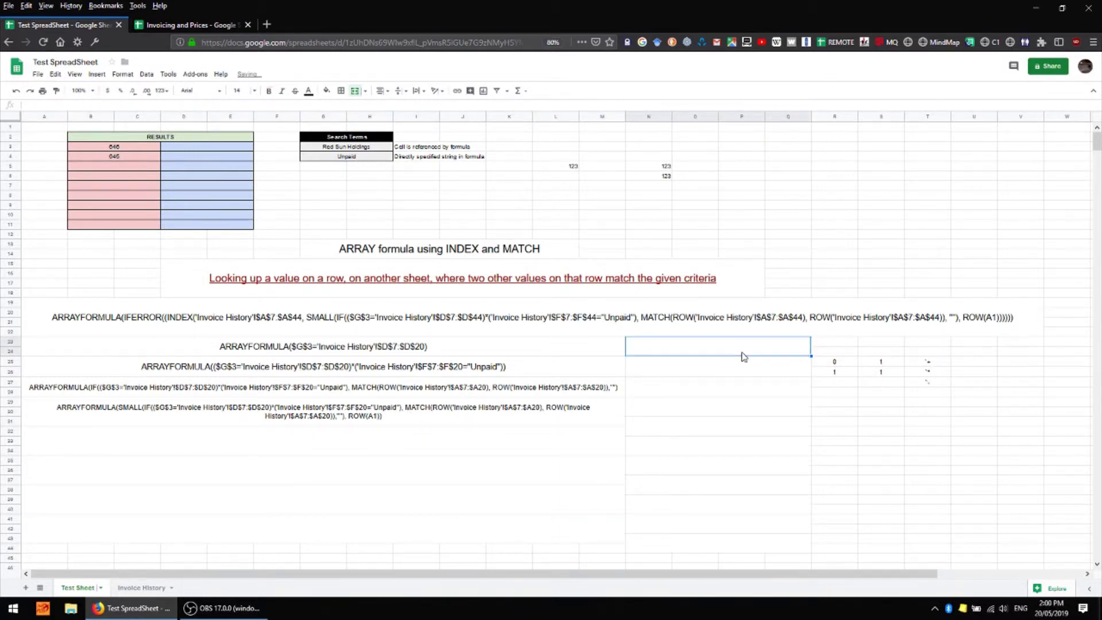
pyautogui.keyDown('shift'); pyautogui.click(727, 548); pyautogui.keyUp('shift')
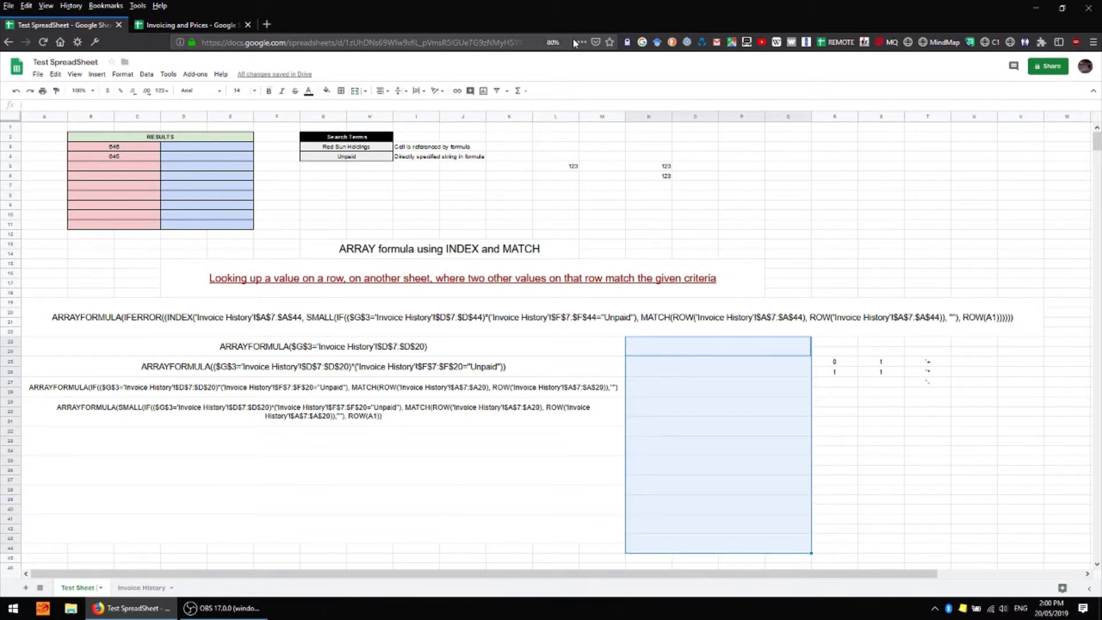
pyautogui.click(356, 92)
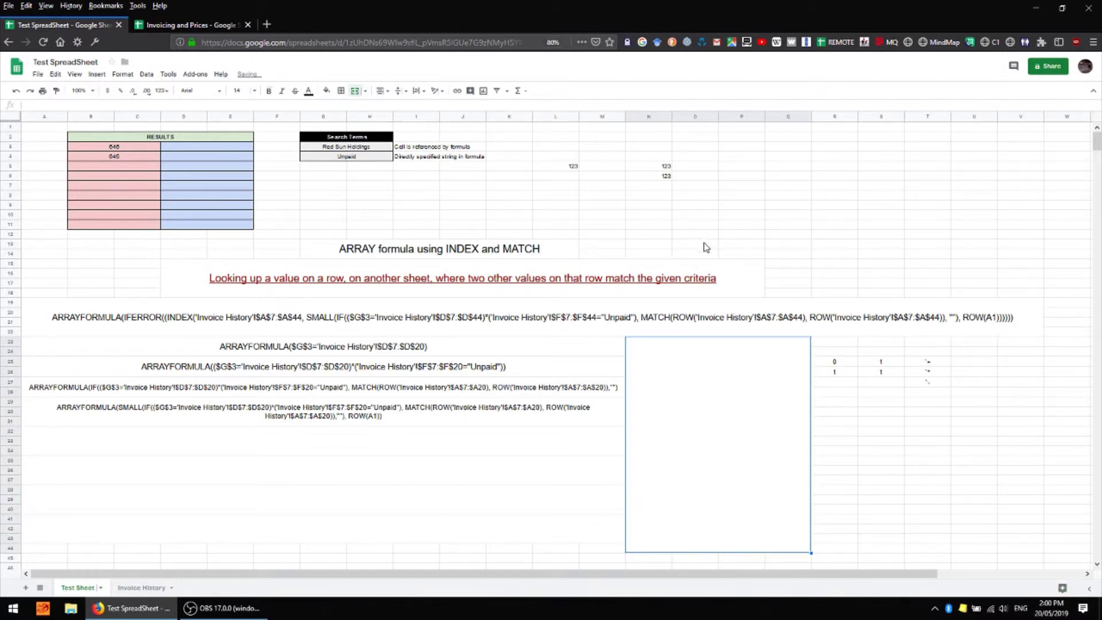
pyautogui.hotkey('ctrl', 'z')
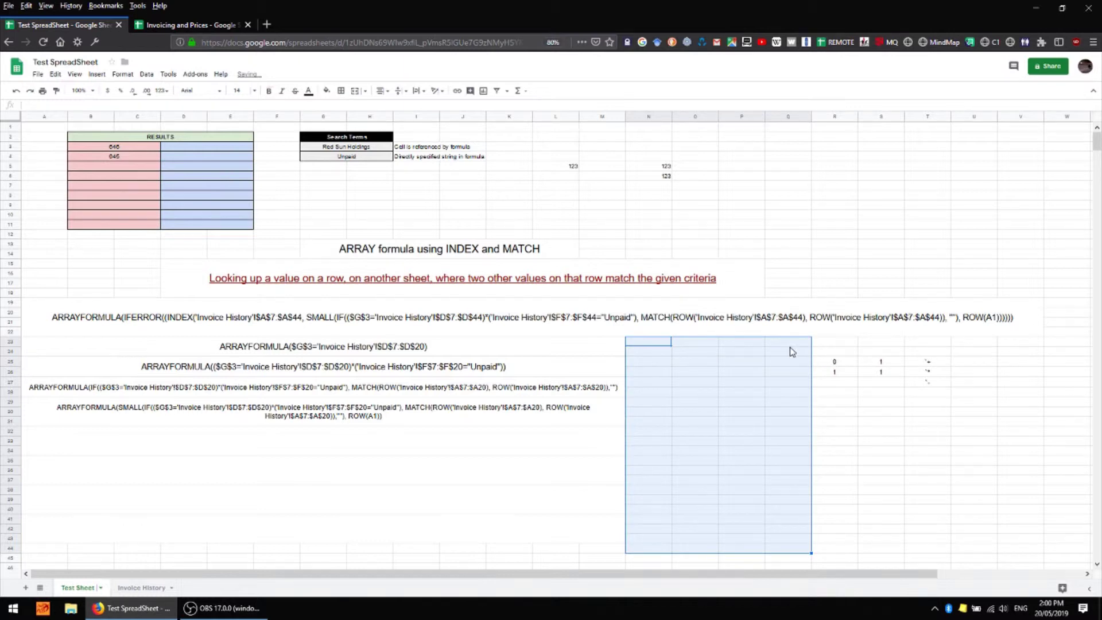
pyautogui.click(789, 347)
pyautogui.moveTo(696, 343); pyautogui.dragTo(737, 343)
pyautogui.click(356, 92)
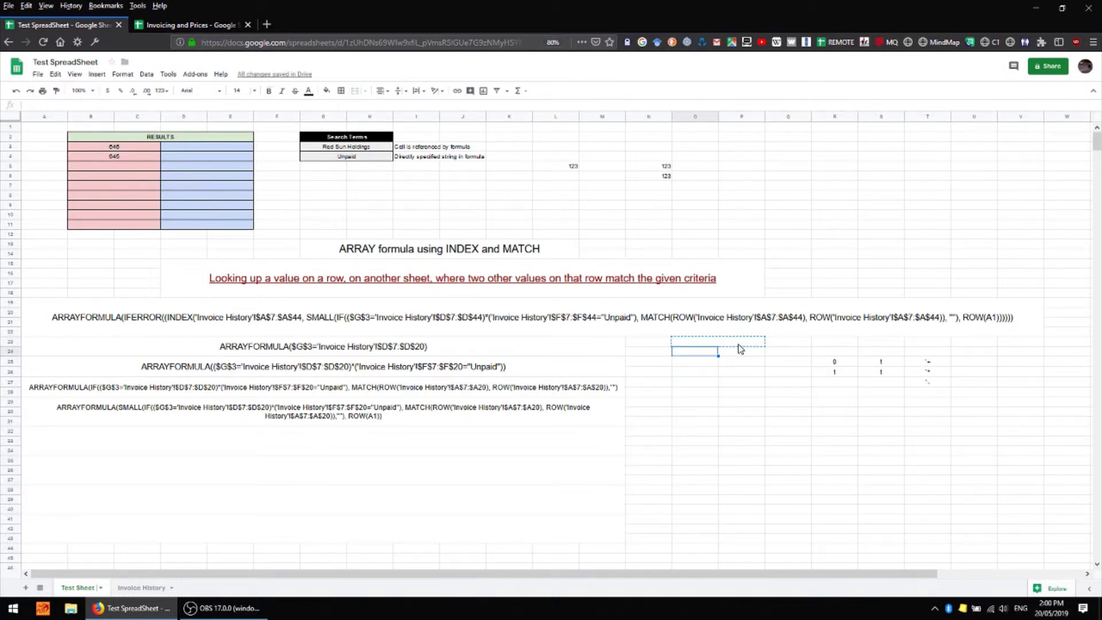
# Paste the SMALL formula text from rows 29–31 into O23 so it evaluates to 1
pyautogui.moveTo(740, 349); pyautogui.dragTo(711, 405)
pyautogui.click(834, 450)
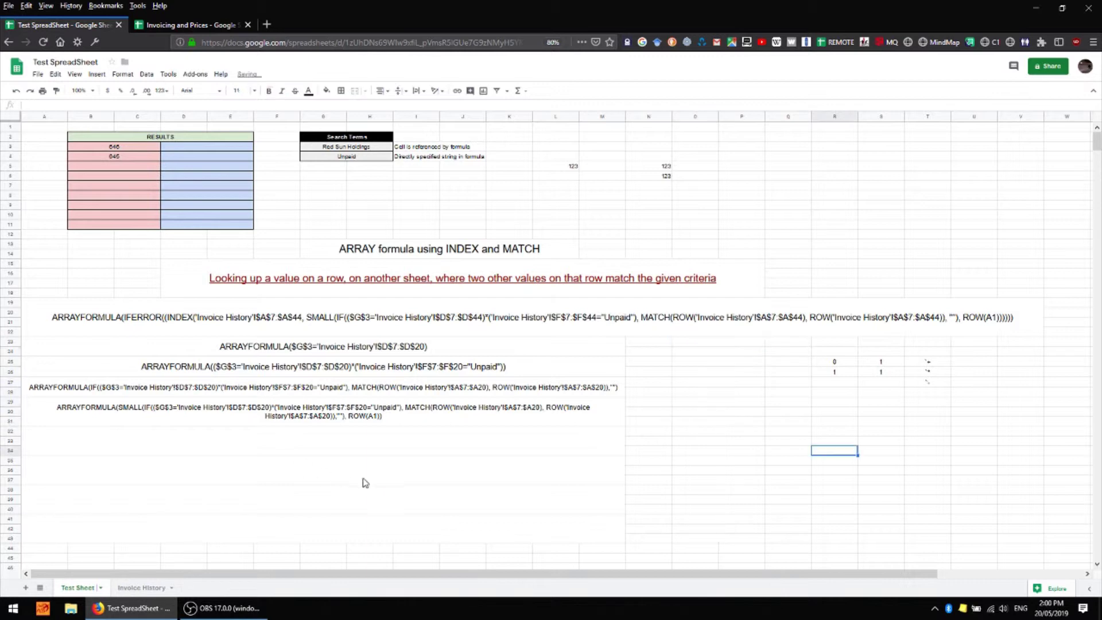
pyautogui.click(352, 410)
pyautogui.hotkey('ctrl', 'c')
pyautogui.click(708, 344)
pyautogui.hotkey('ctrl', 'v')
pyautogui.doubleClick(708, 344)
pyautogui.press('Return')
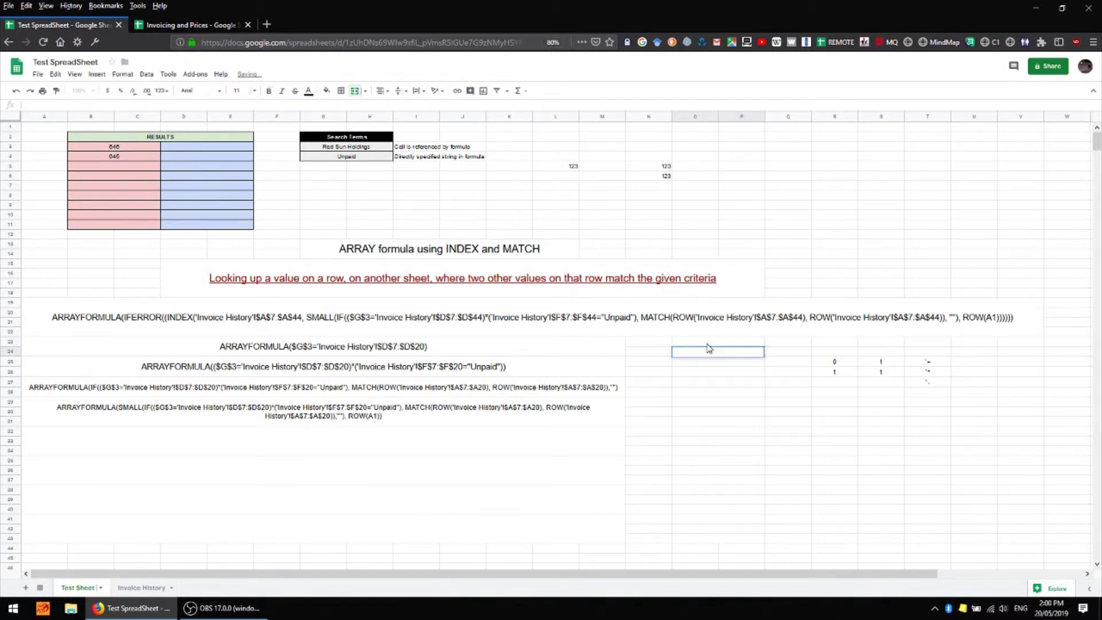
pyautogui.click(787, 401)
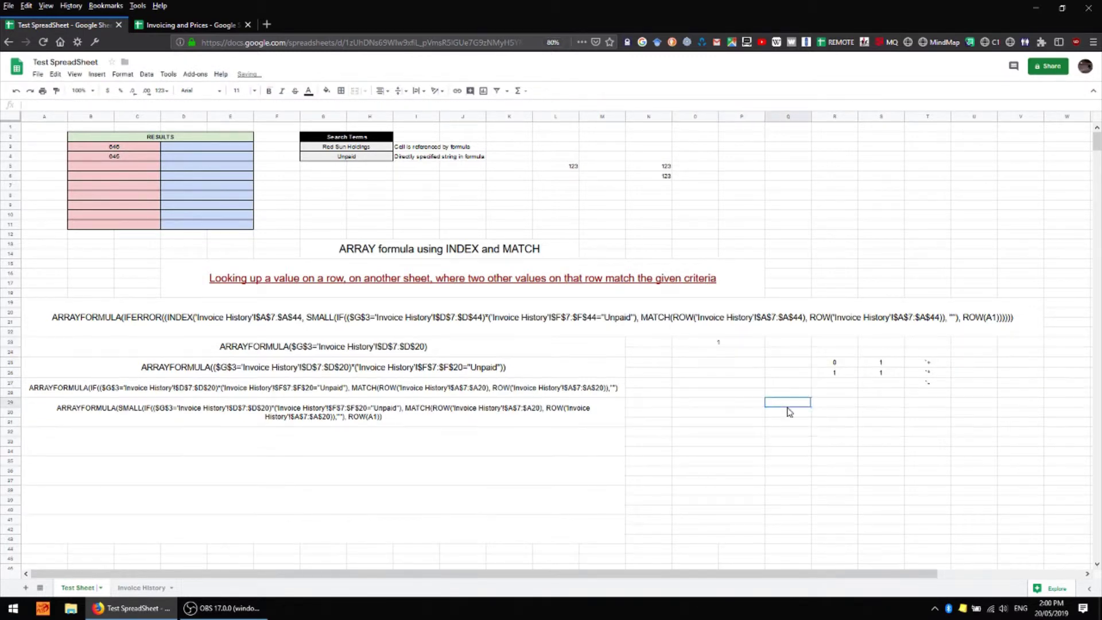
# Fill the O23:P23 formula down to row 30, giving 1, 2 and then #NUM! errors
pyautogui.click(755, 344)
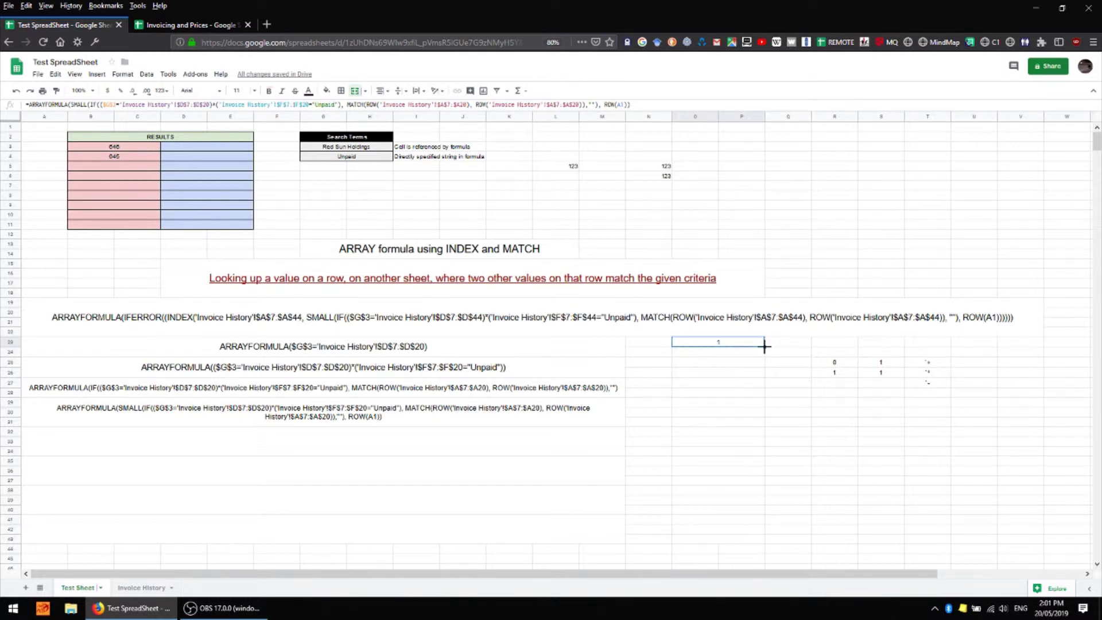
pyautogui.moveTo(764, 345); pyautogui.dragTo(766, 420)
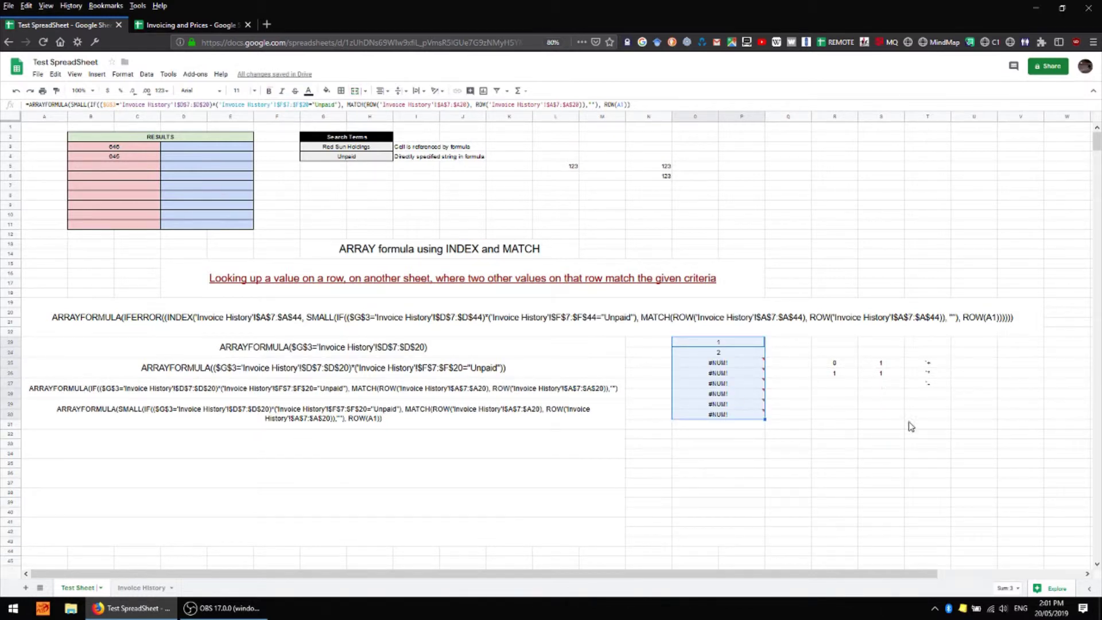
pyautogui.click(974, 414)
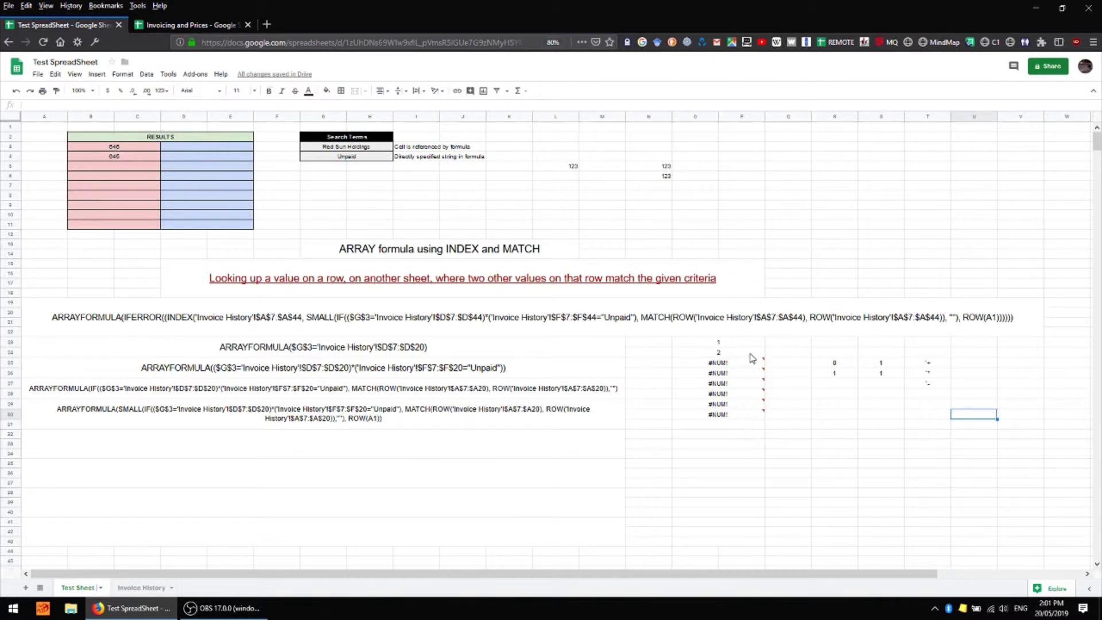
# Inspect the formulas in O24 (returning 2) and O27 (#NUM!) in the formula bar
pyautogui.click(749, 354)
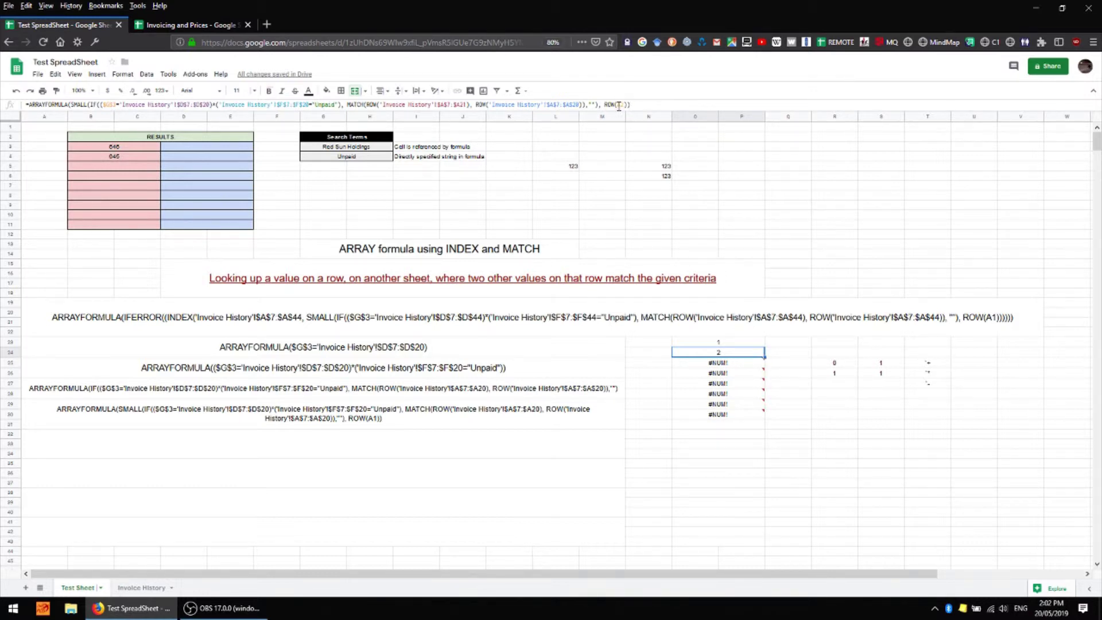
pyautogui.click(618, 106)
pyautogui.click(824, 417)
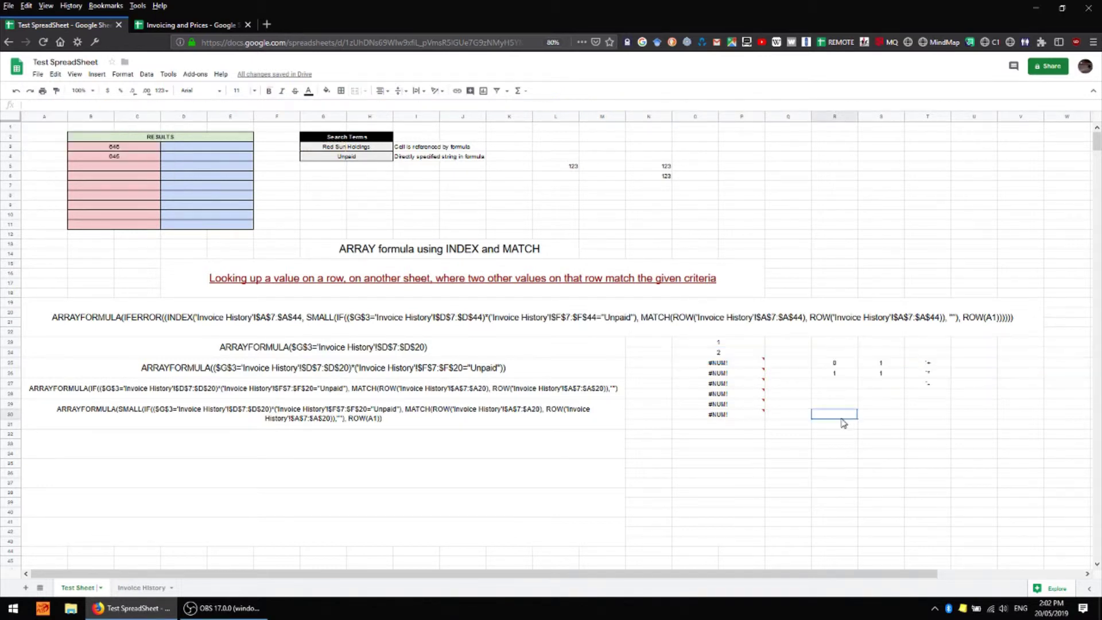
pyautogui.click(724, 387)
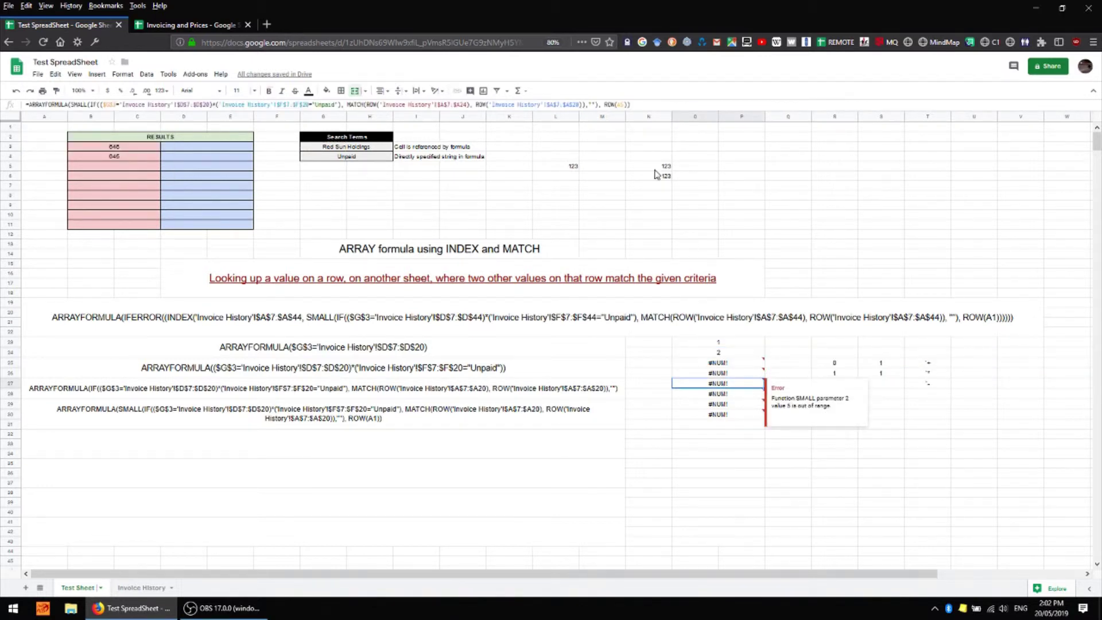
pyautogui.click(617, 105)
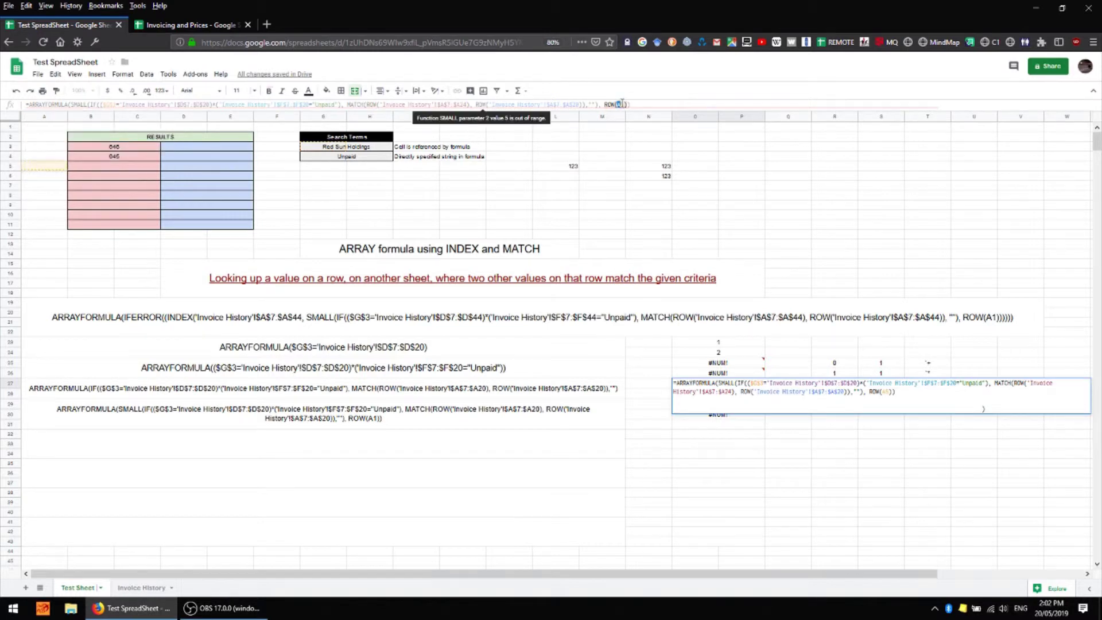
pyautogui.click(787, 423)
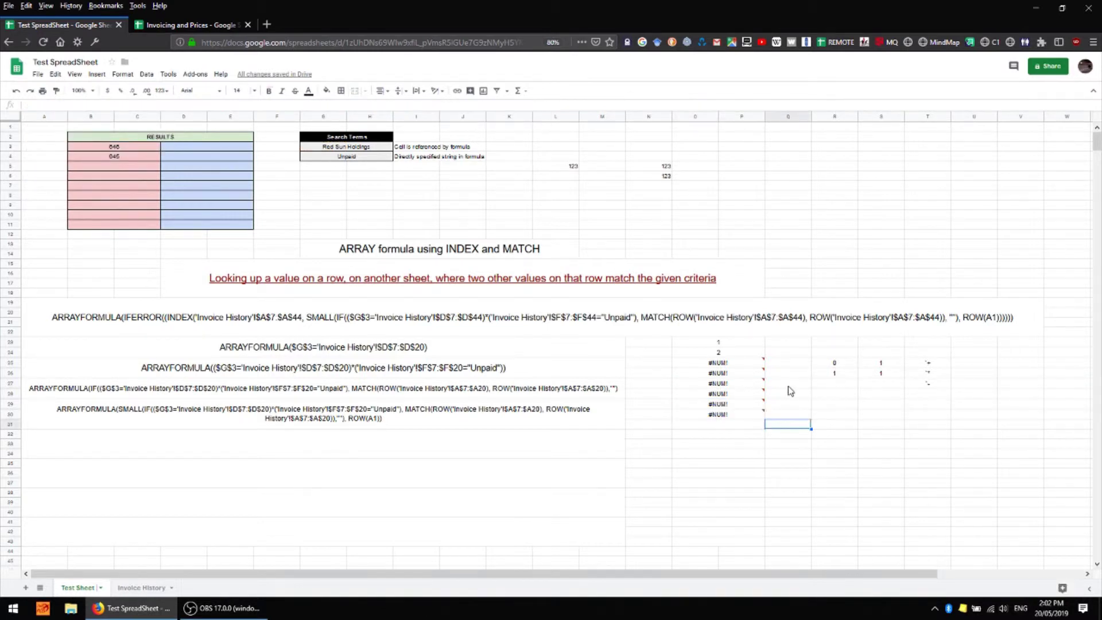
pyautogui.click(153, 592)
pyautogui.click(191, 198)
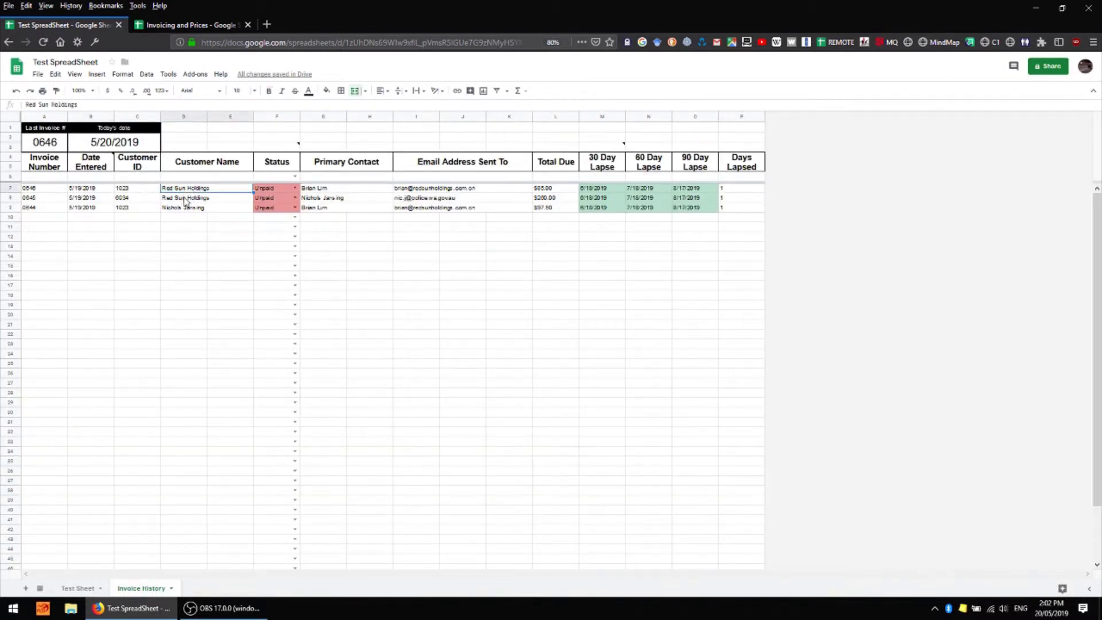
pyautogui.click(185, 200)
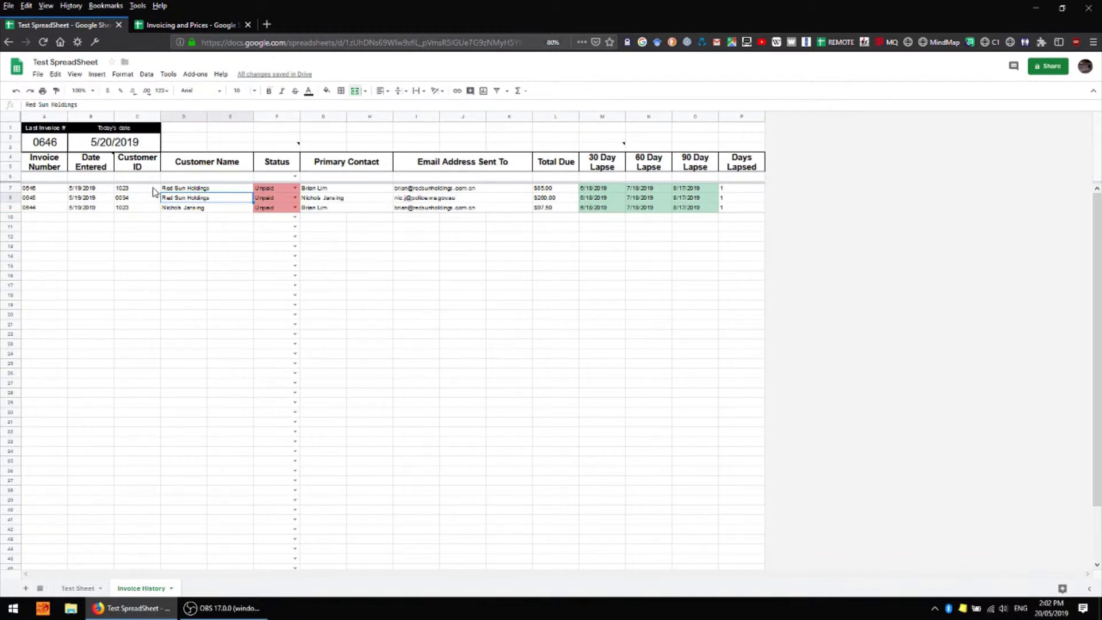
pyautogui.click(184, 210)
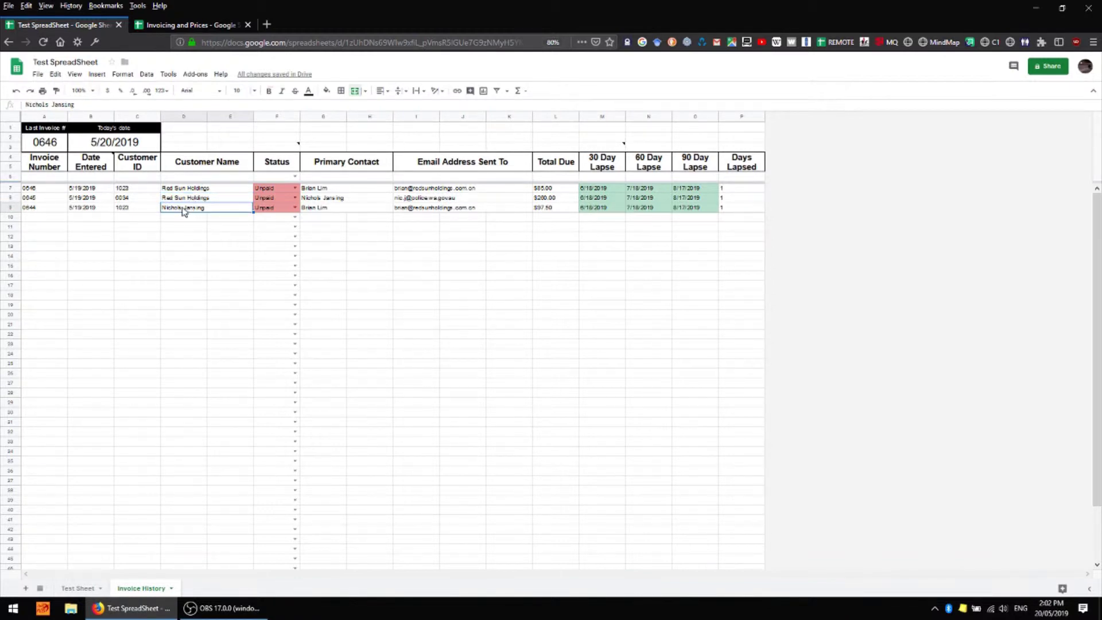
pyautogui.click(98, 589)
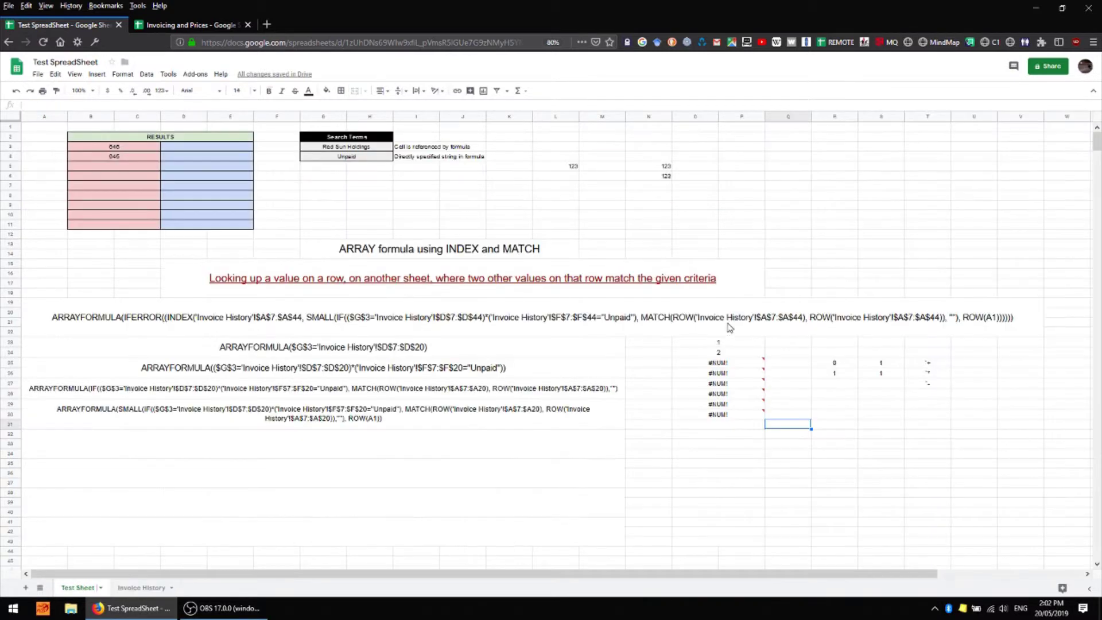
pyautogui.doubleClick(738, 374)
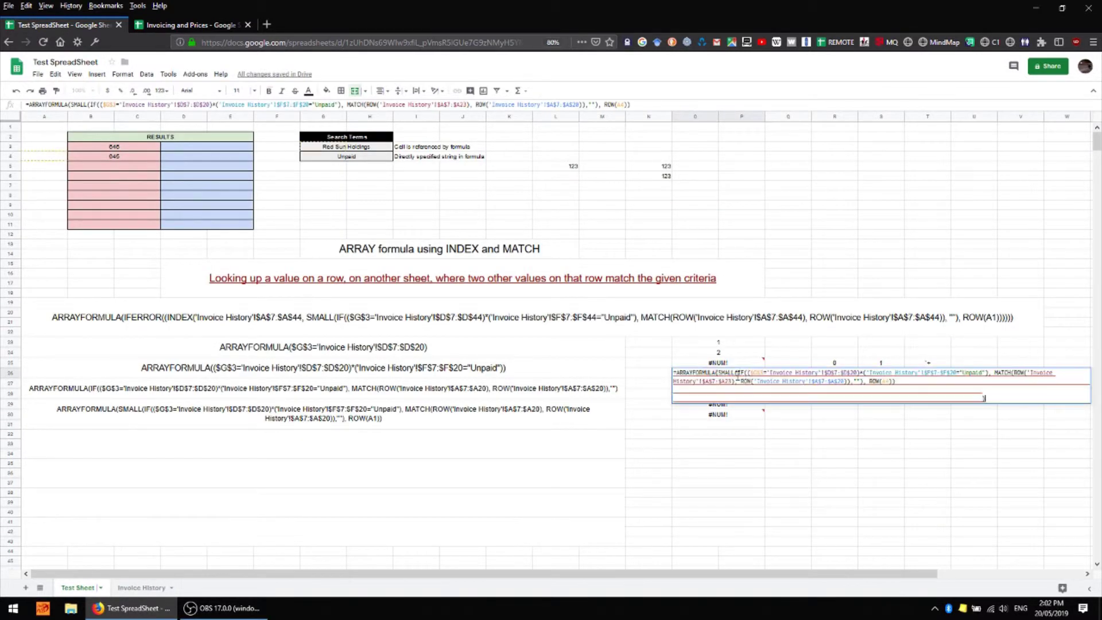
pyautogui.click(786, 442)
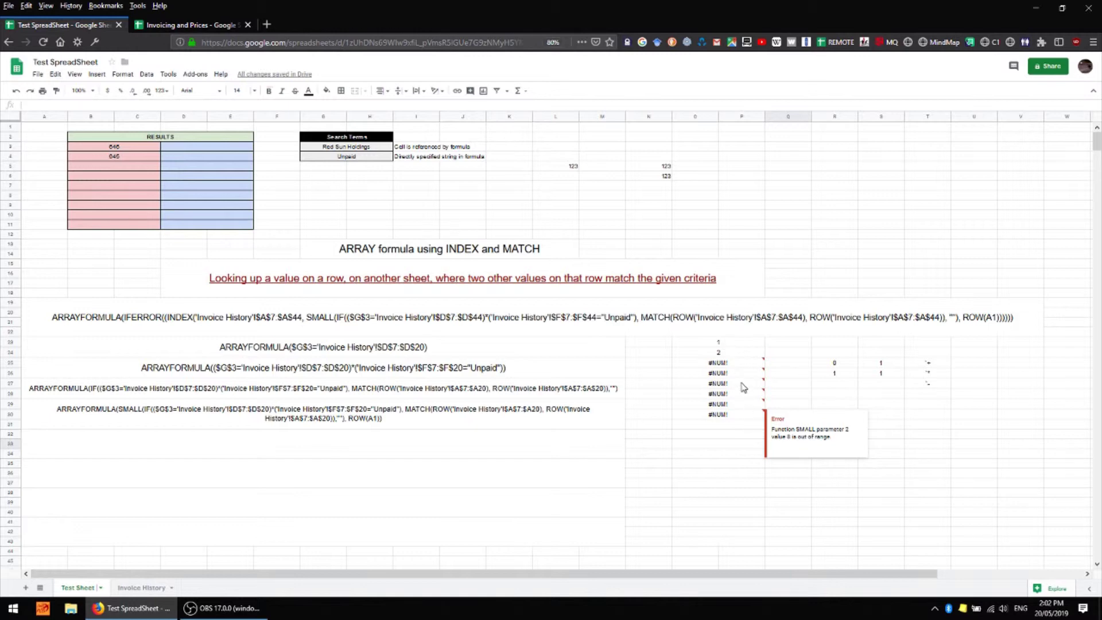
pyautogui.click(727, 364)
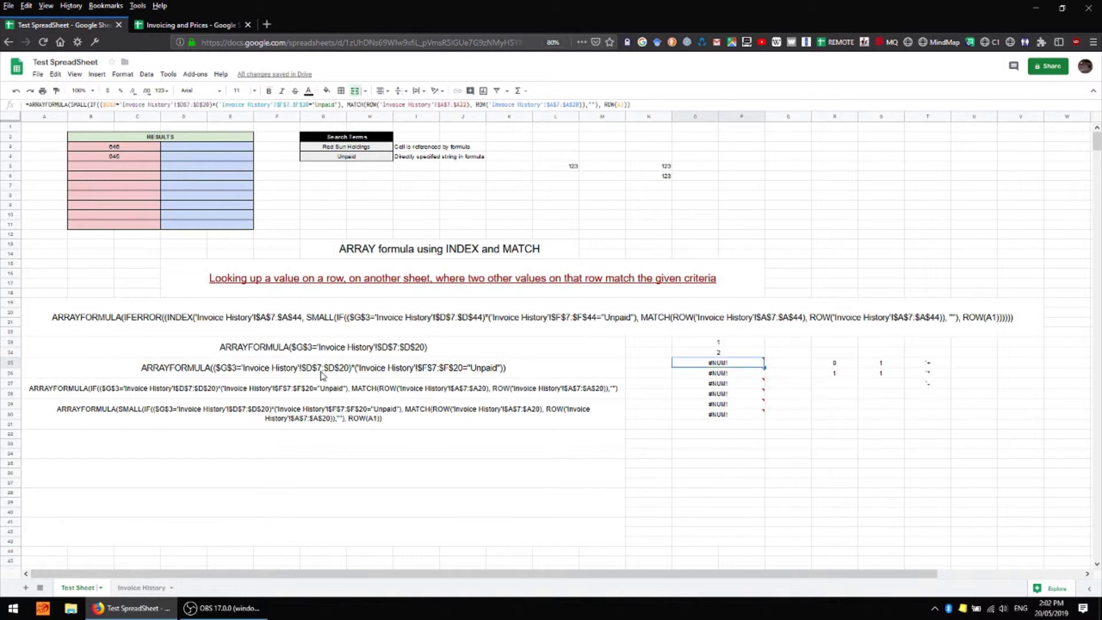
pyautogui.click(740, 377)
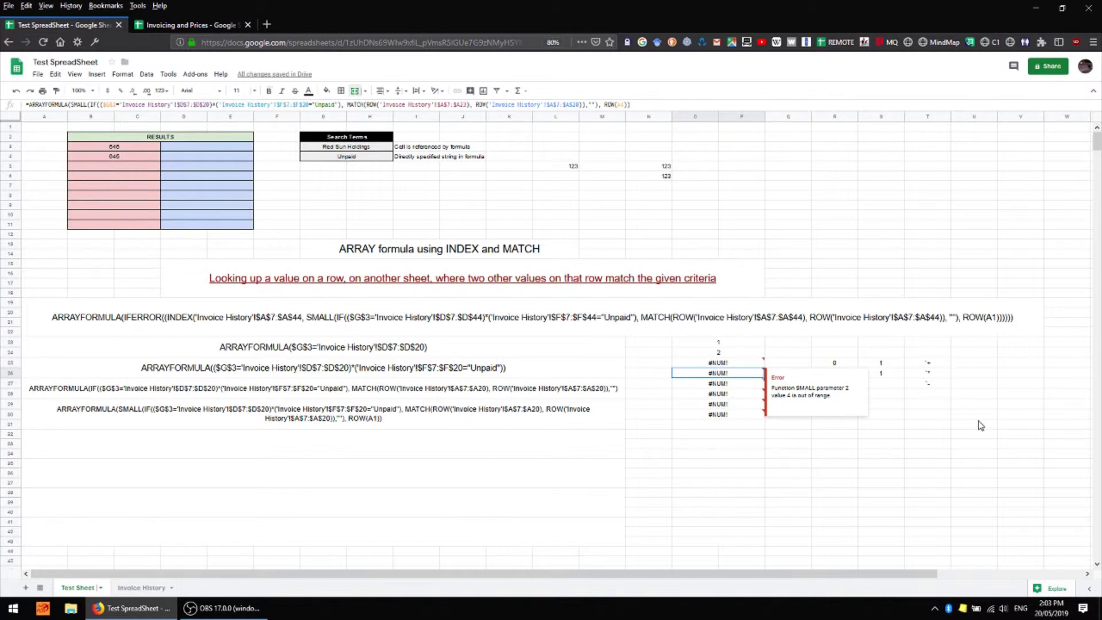
# Paste a copy of the SMALL formula text into the empty merged cell at rows 32–34
pyautogui.click(449, 426)
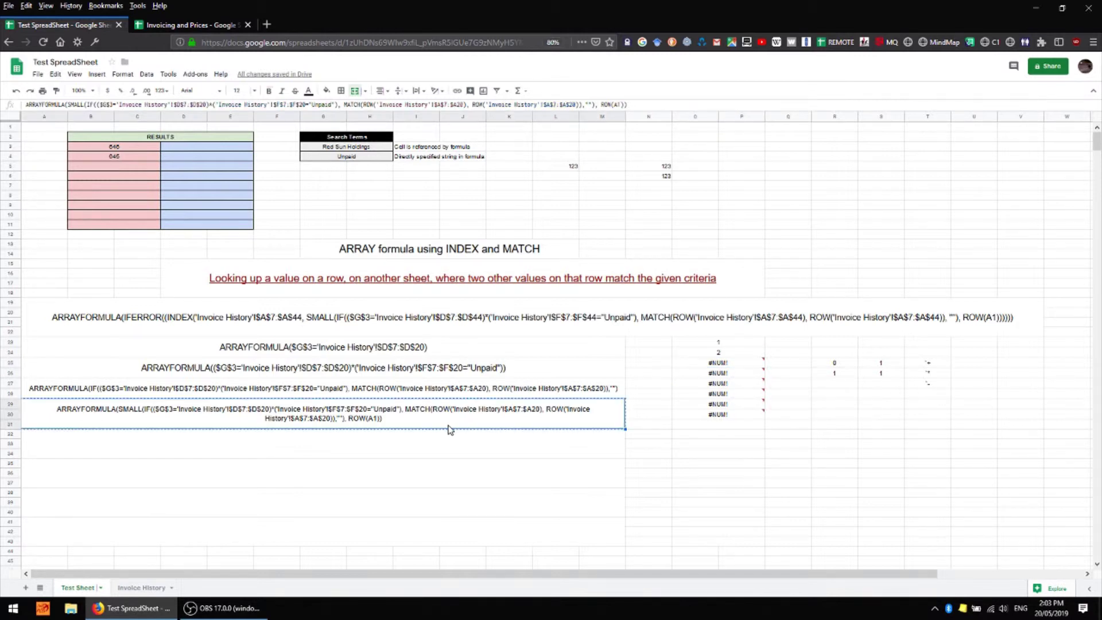
pyautogui.press('Down')
pyautogui.hotkey('ctrl', 'v')
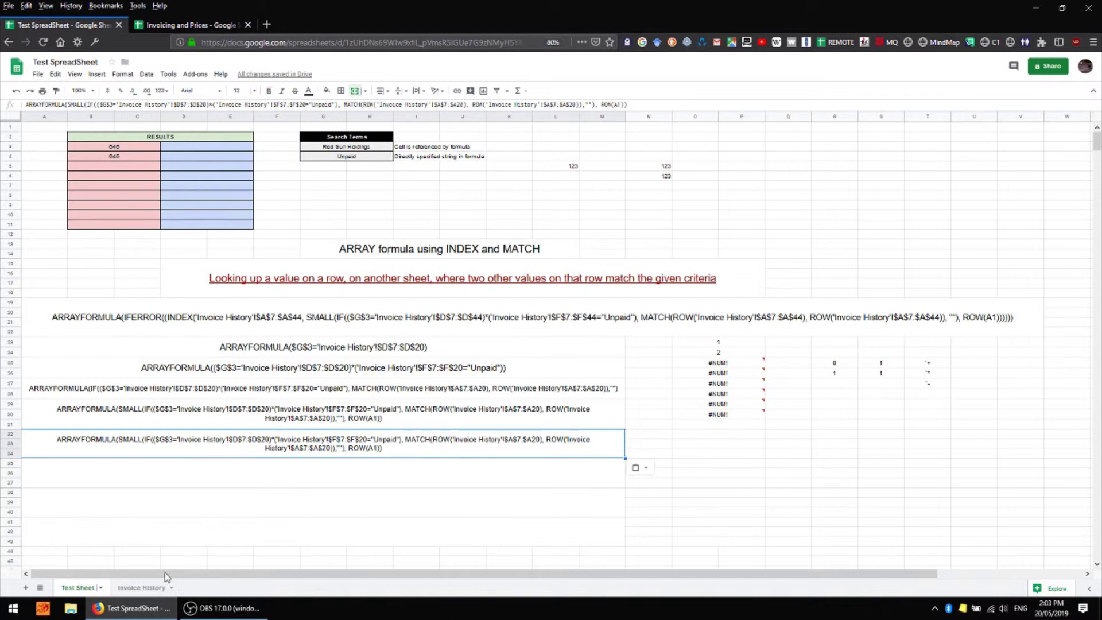
# Check invoice numbers in A9 and A7 on Invoice History, then return to Test Sheet
pyautogui.click(144, 587)
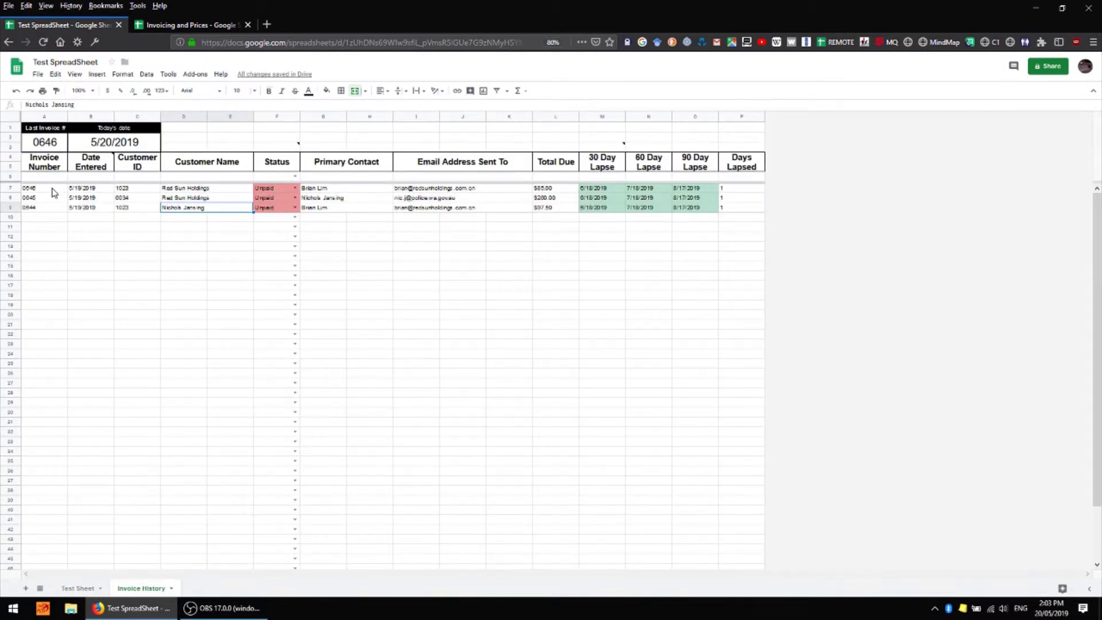
pyautogui.click(52, 208)
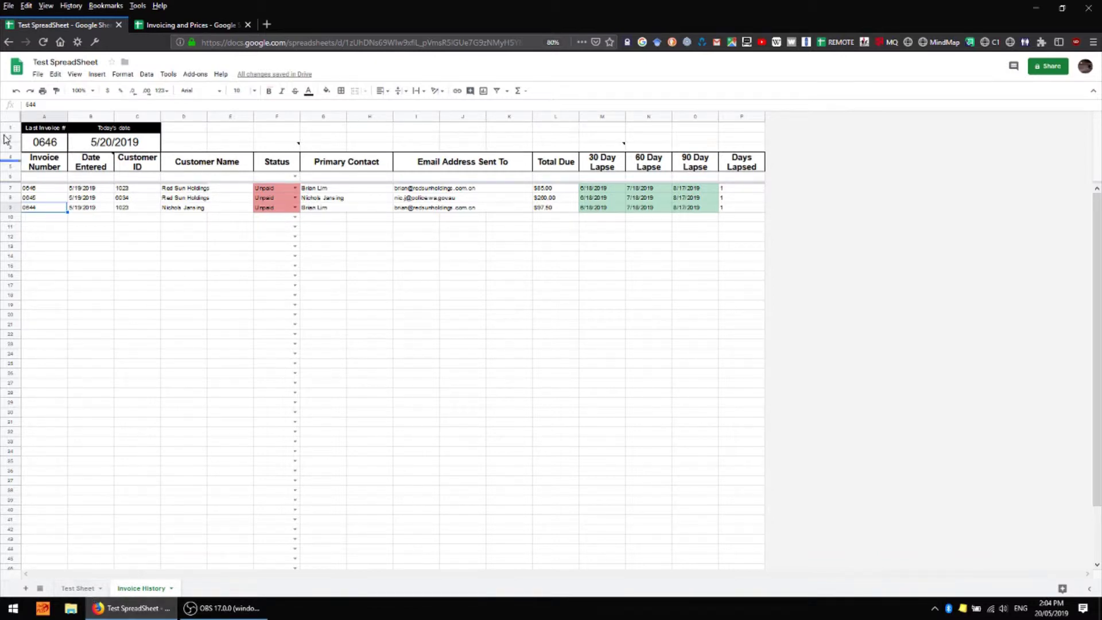
pyautogui.click(43, 189)
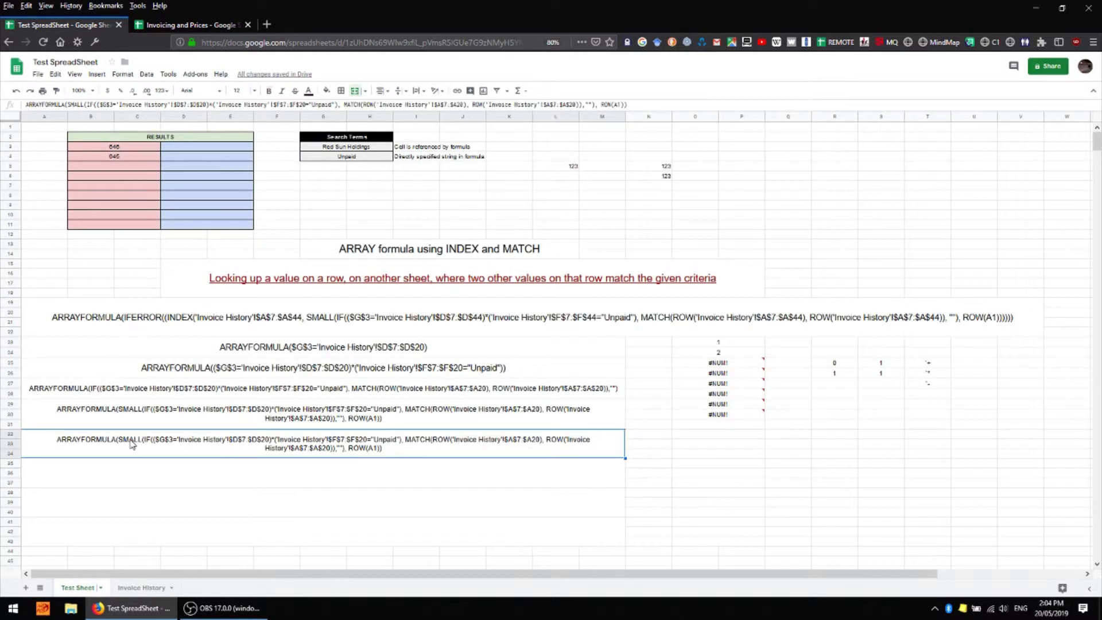
pyautogui.click(78, 588)
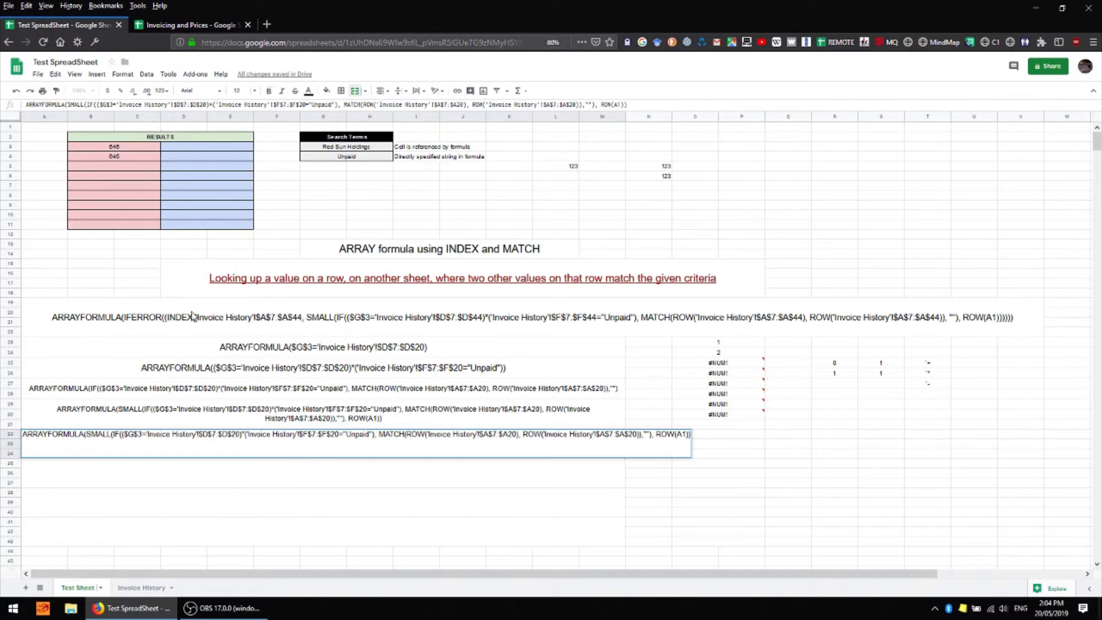
# Insert INDEX('Invoice History'!$A$7:$A$20, before SMALL in the row-32 formula text
pyautogui.click(86, 434)
pyautogui.write('(')
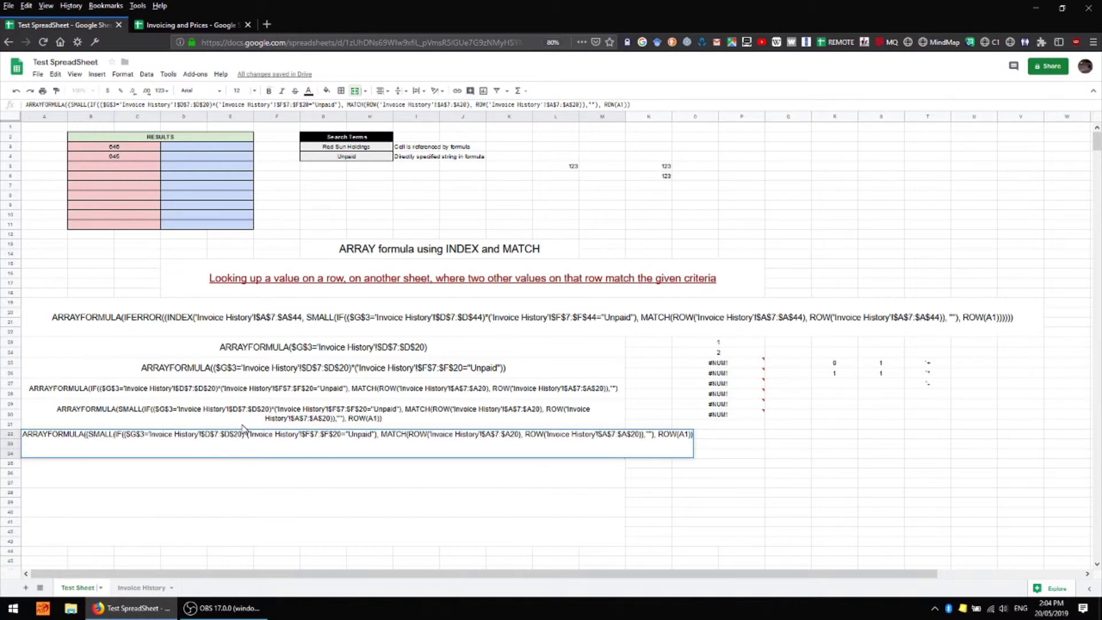
pyautogui.write('INDE')
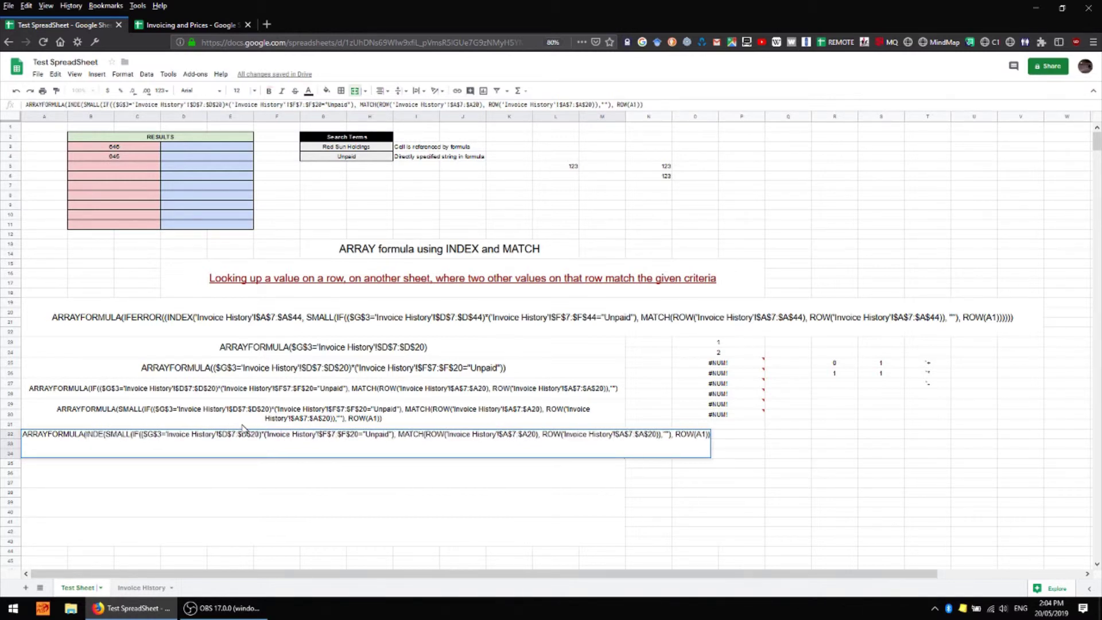
pyautogui.write('X')
pyautogui.hotkey('ctrl', 'v')
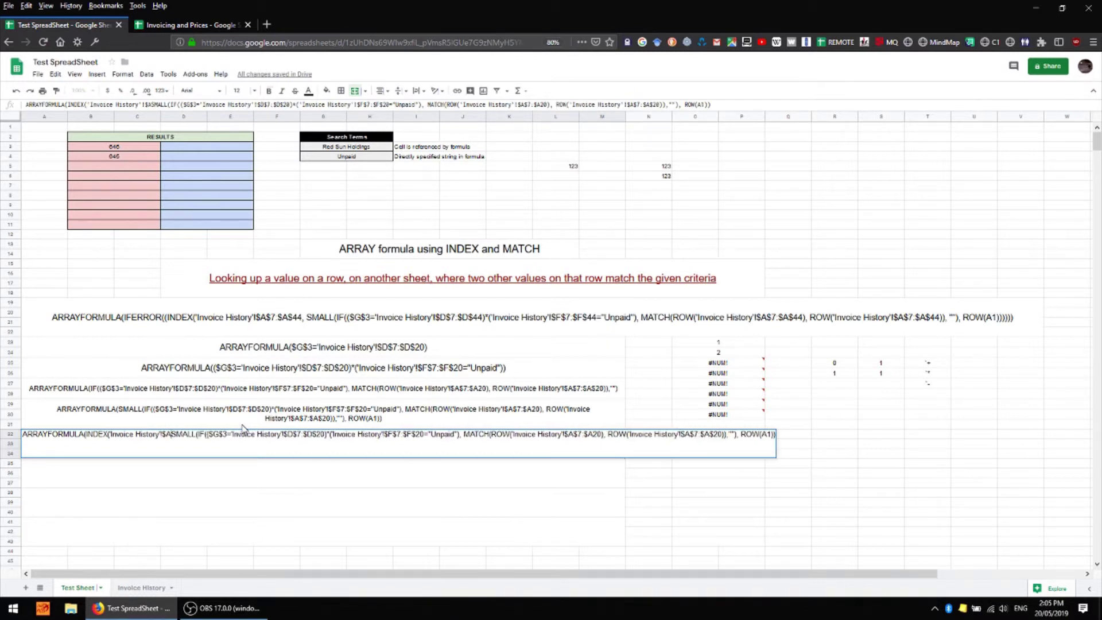
pyautogui.write('$7:$A$20,')
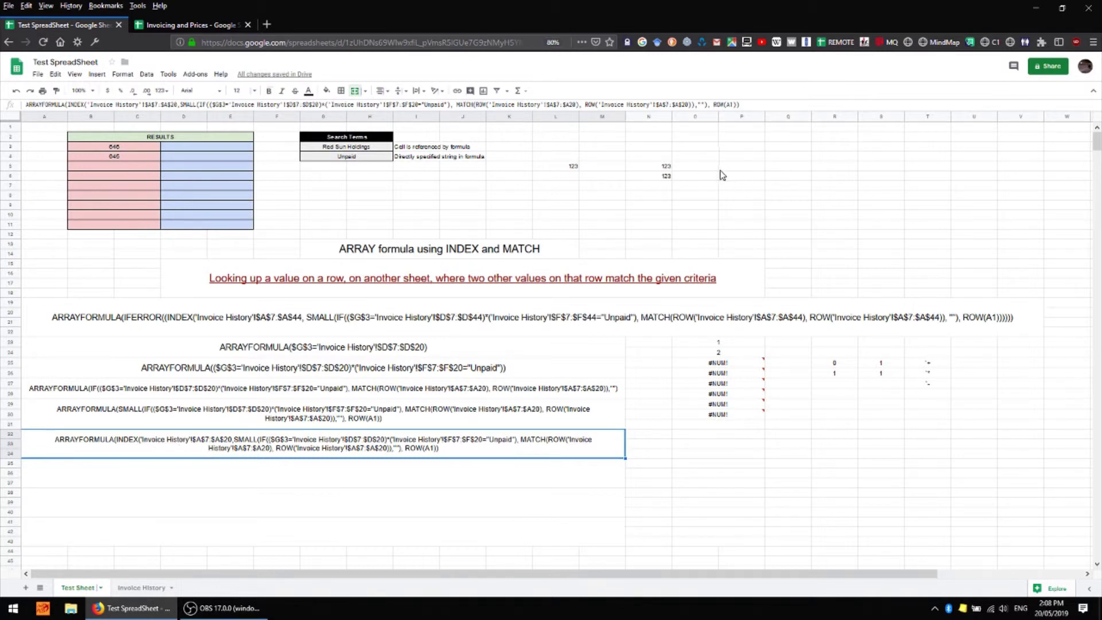
pyautogui.click(739, 170)
# Try a test =INDEX formula in P5 on N5, with sample values abc and def in column O
pyautogui.write('=INDE')
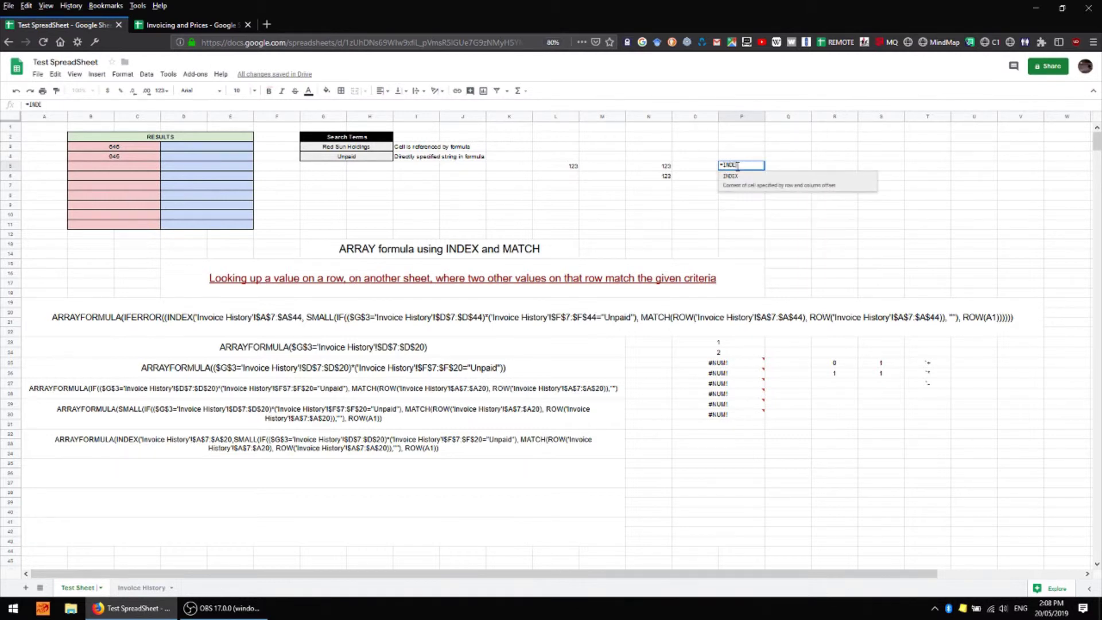
pyautogui.write('X(')
pyautogui.click(664, 168)
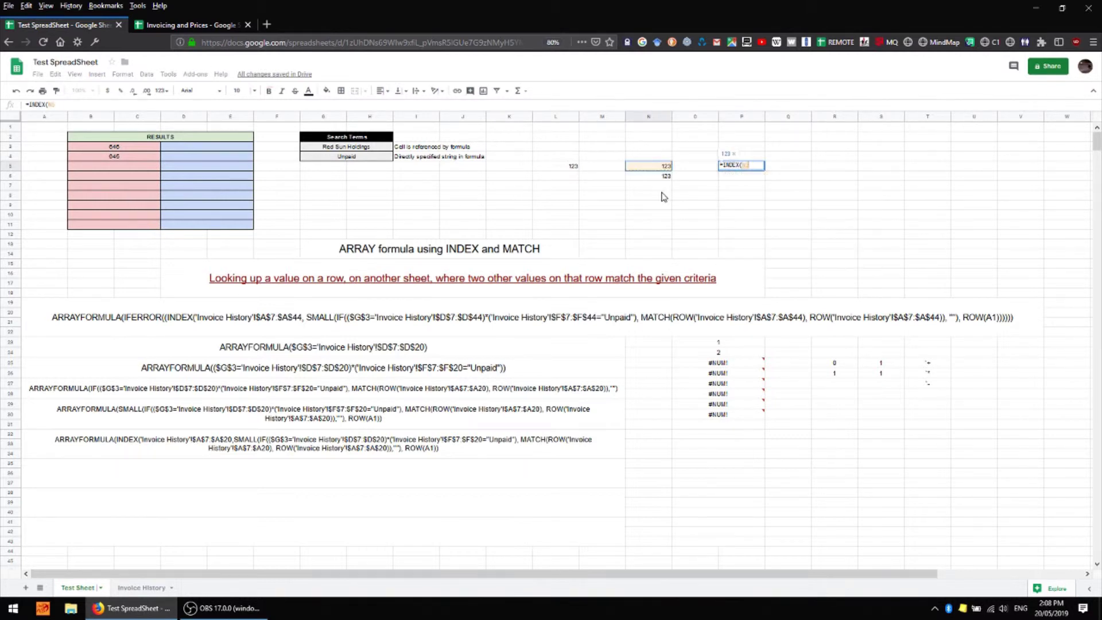
pyautogui.press('Return')
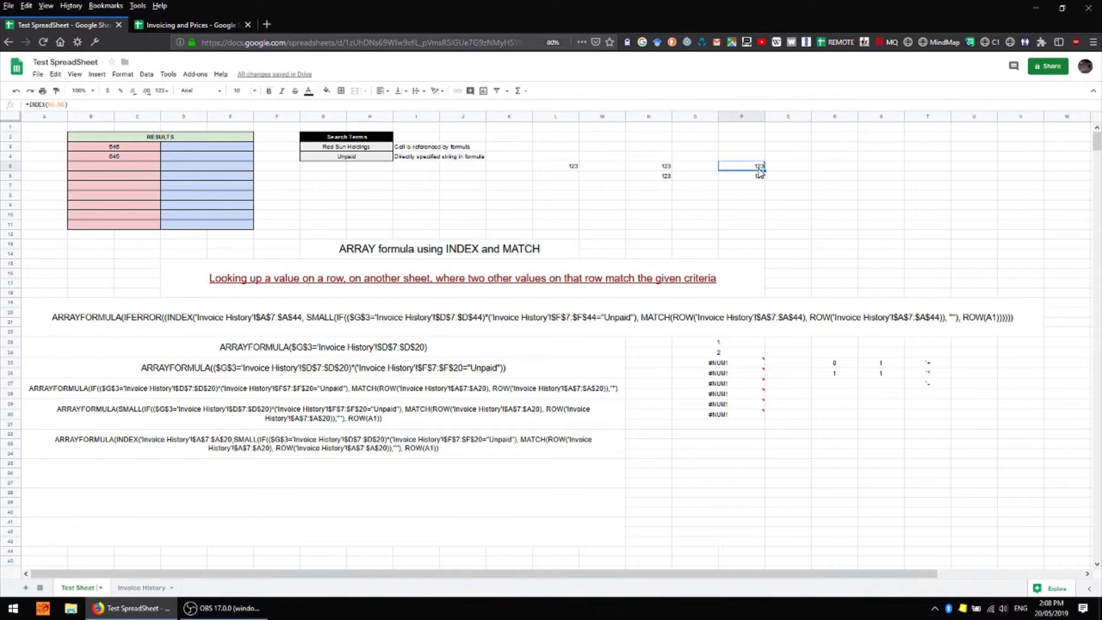
pyautogui.click(707, 167)
pyautogui.write('abc')
pyautogui.press('Return')
pyautogui.write('def')
pyautogui.click(742, 165)
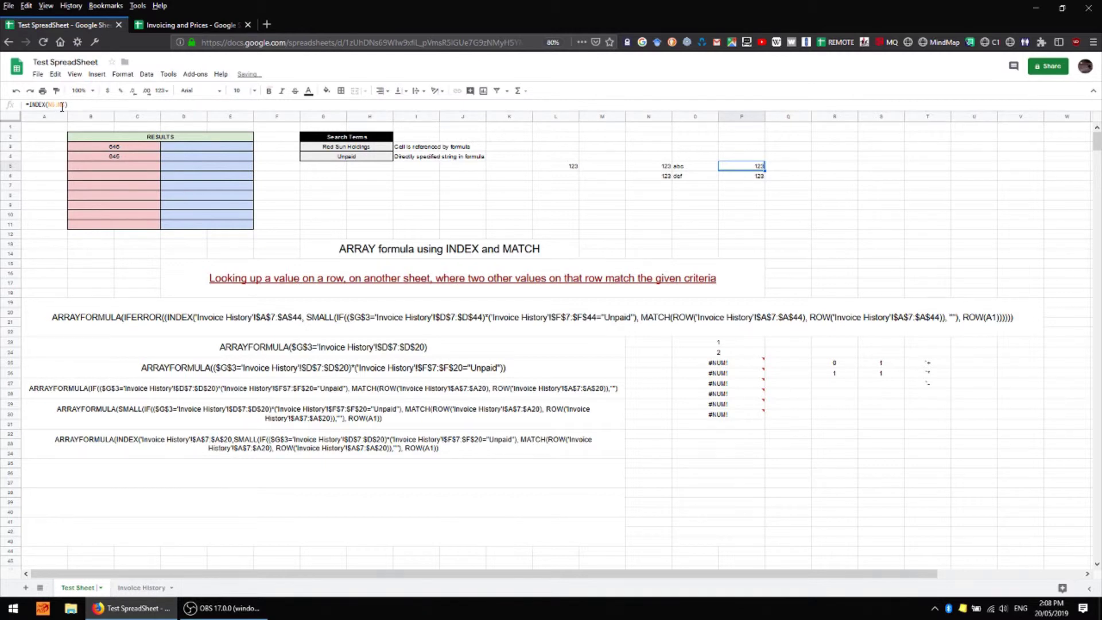
pyautogui.click(61, 106)
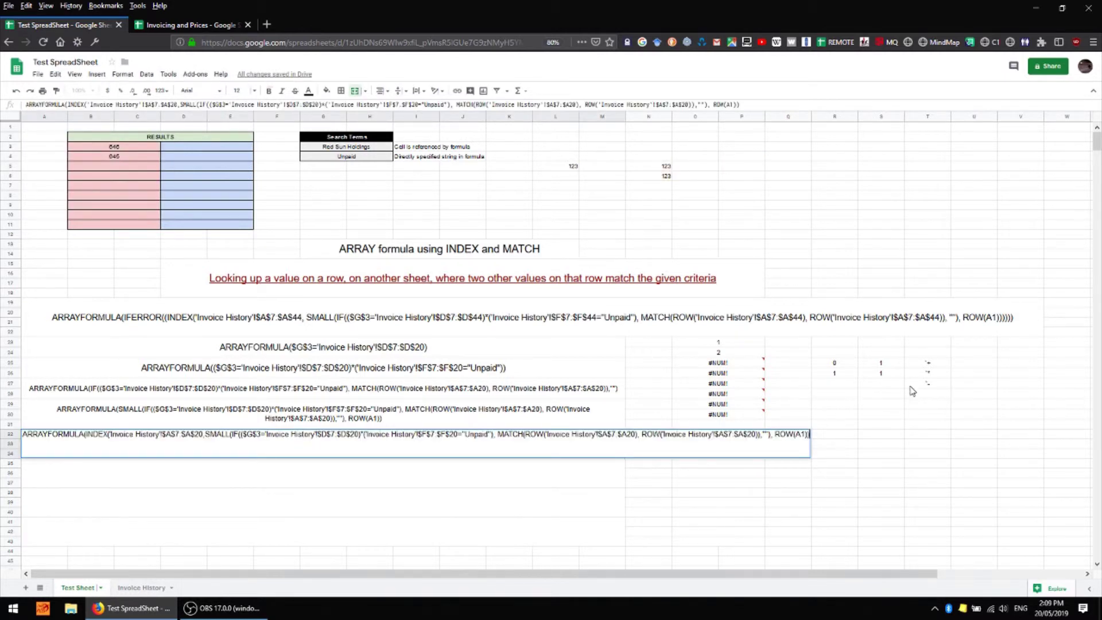
# Close the row-32 INDEX formula text with ) and paste it into O23
pyautogui.write(')')
pyautogui.press('Return')
pyautogui.click(426, 454)
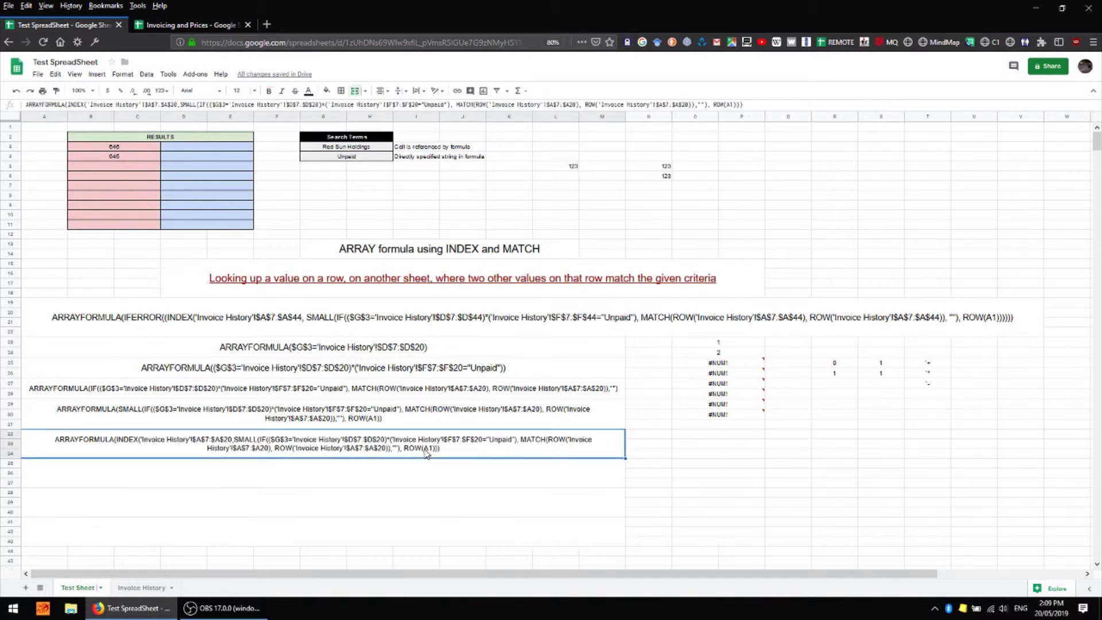
pyautogui.hotkey('ctrl', 'c')
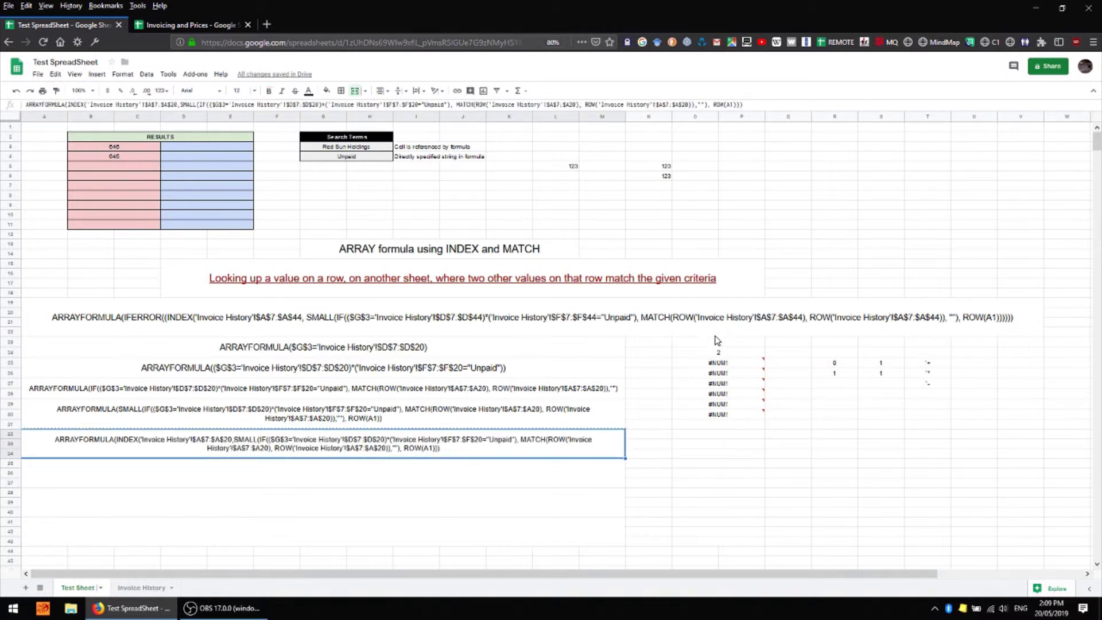
pyautogui.click(719, 343)
pyautogui.hotkey('ctrl', 'v')
# Fill the O23 INDEX formula down to row 29
pyautogui.click(737, 349)
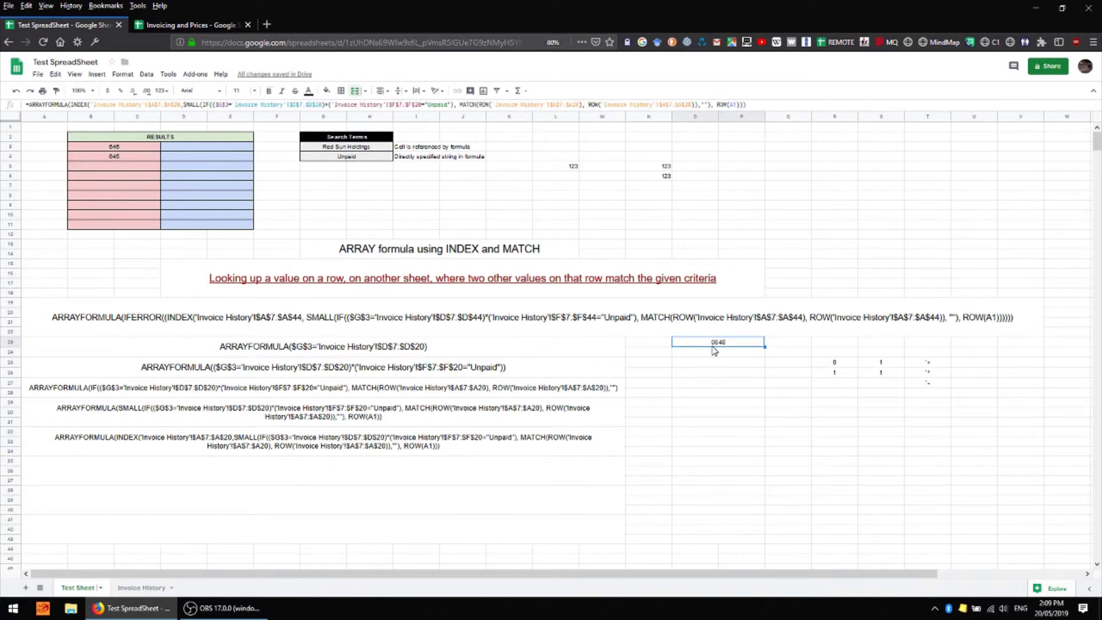
pyautogui.click(150, 589)
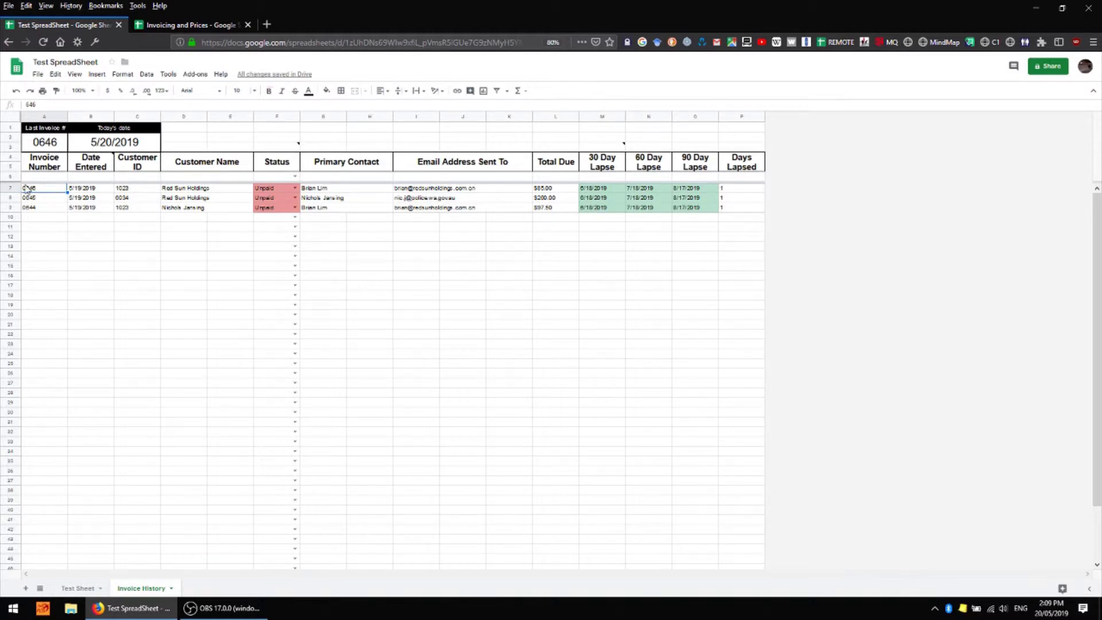
pyautogui.click(79, 588)
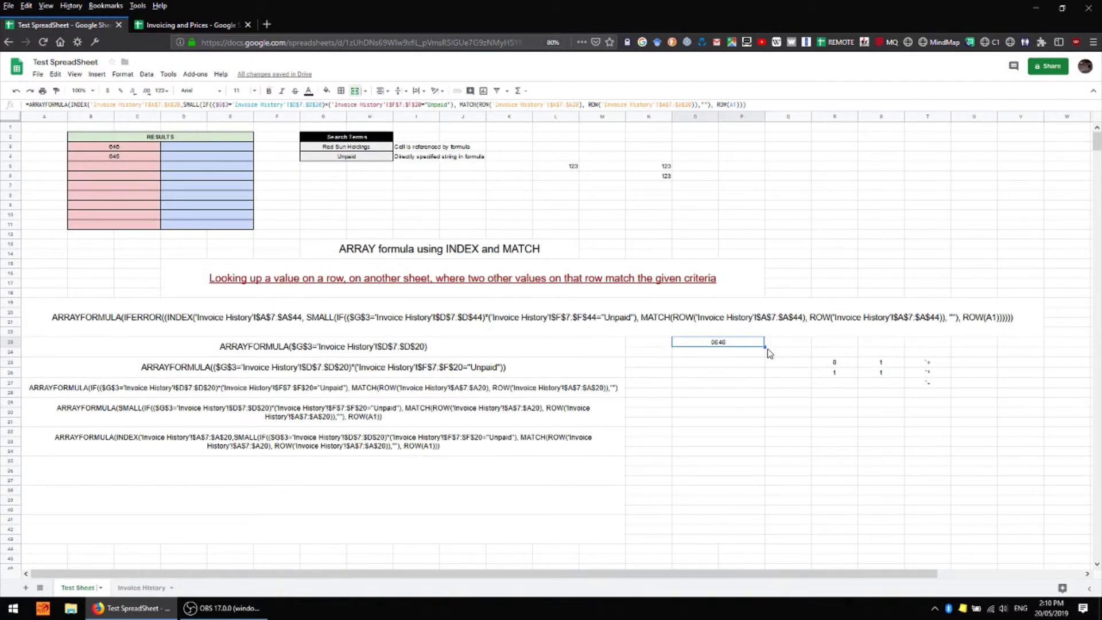
pyautogui.moveTo(764, 346); pyautogui.dragTo(763, 399)
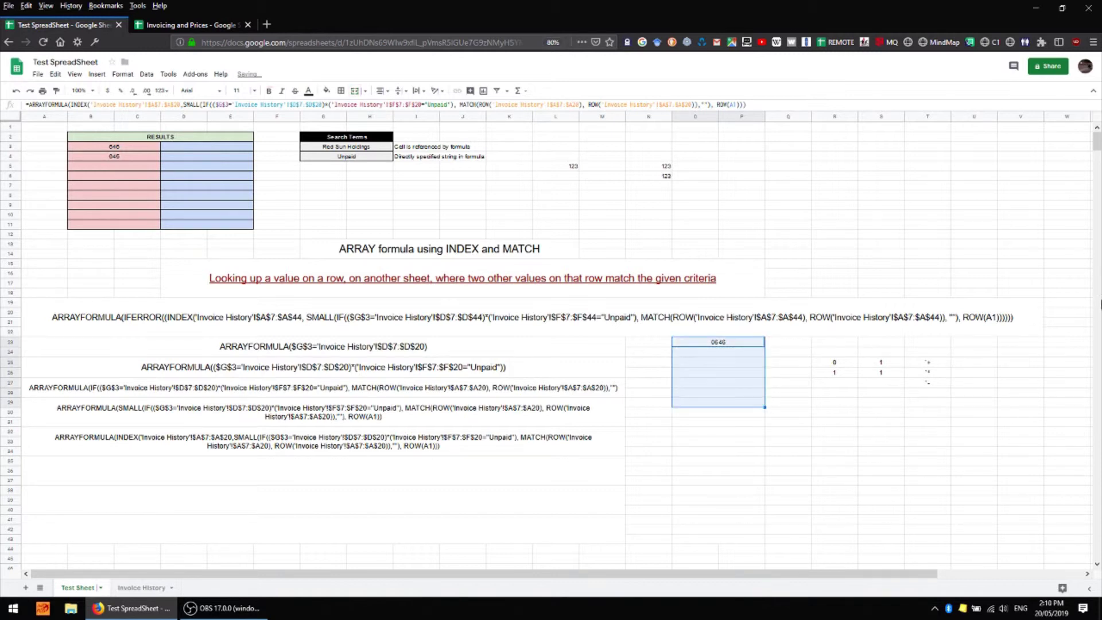
# Set invoice 0645's status to Paid on Invoice History and review the recalculated column O results
pyautogui.click(740, 357)
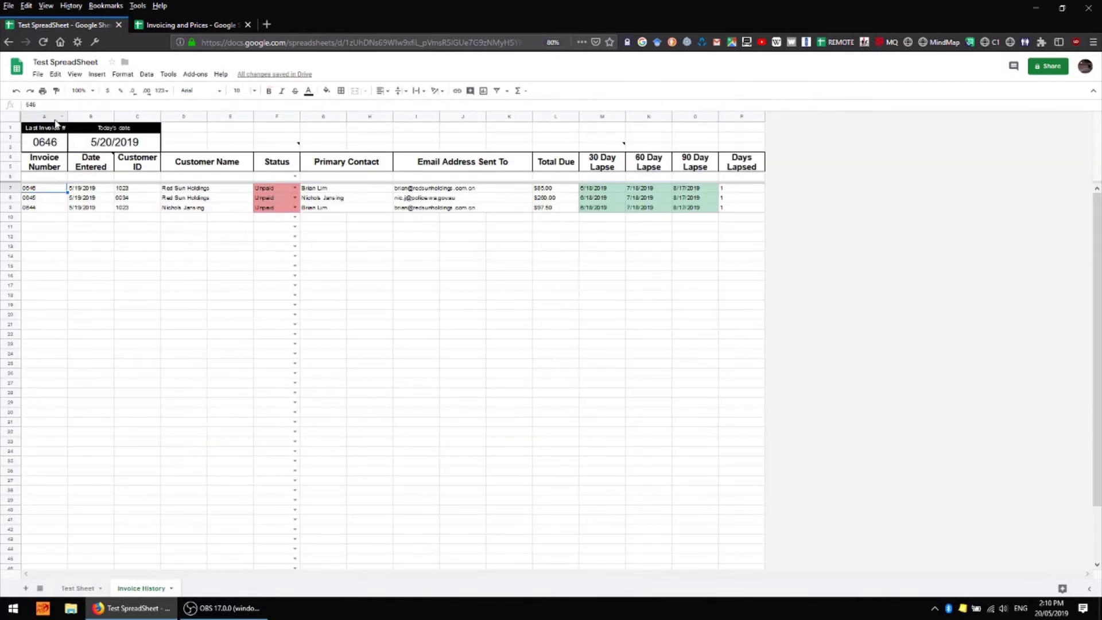
pyautogui.click(46, 199)
pyautogui.click(261, 198)
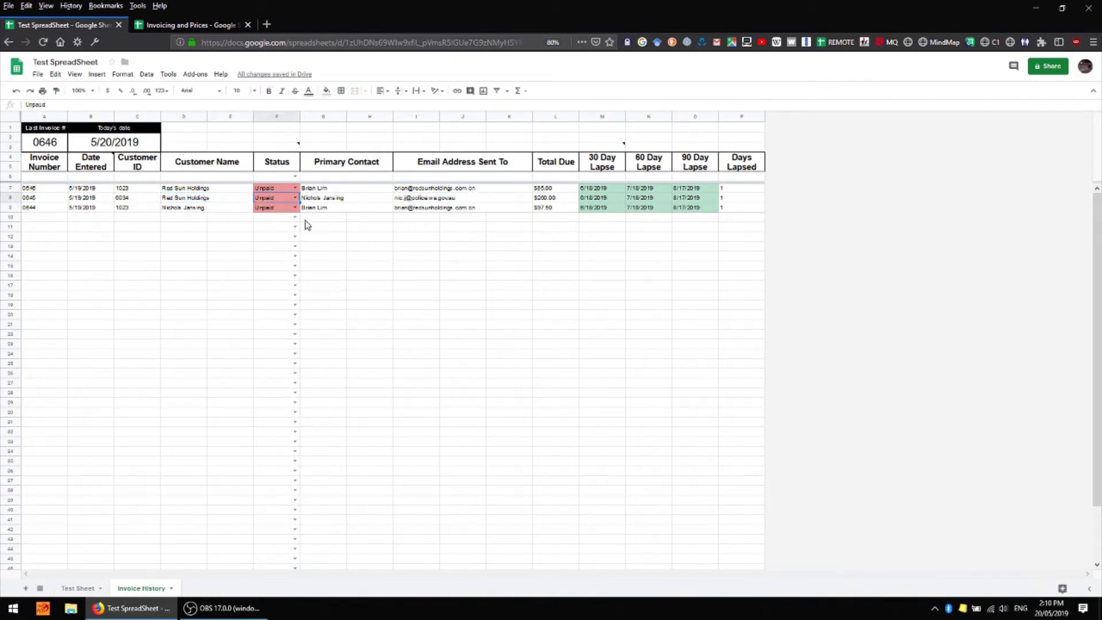
pyautogui.click(294, 198)
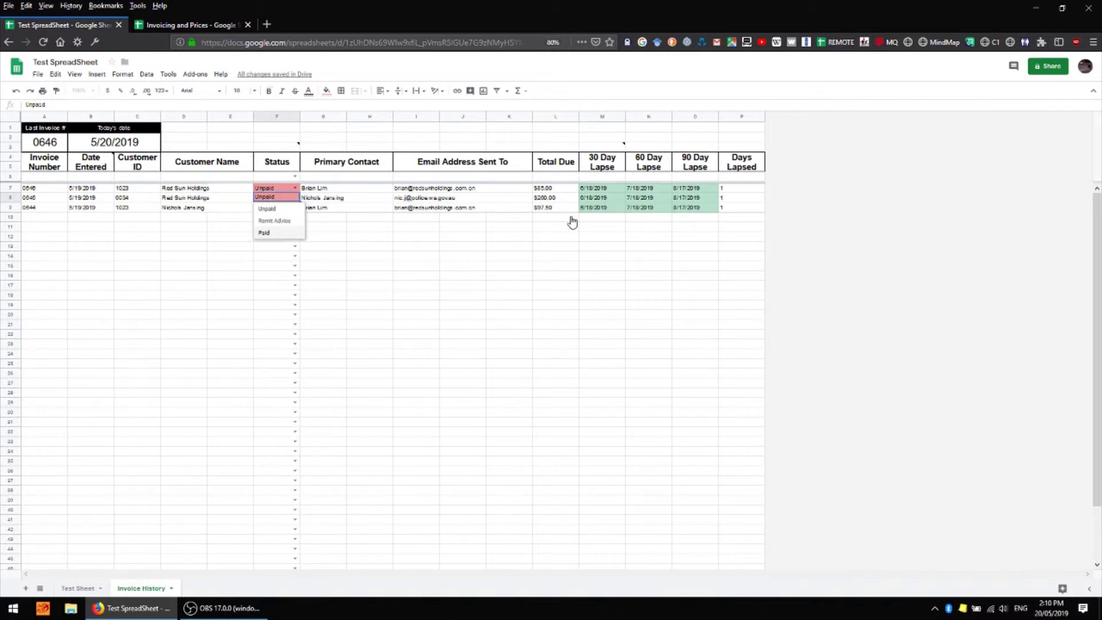
pyautogui.press('Down')
pyautogui.press('Down')
pyautogui.press('Down')
pyautogui.press('Return')
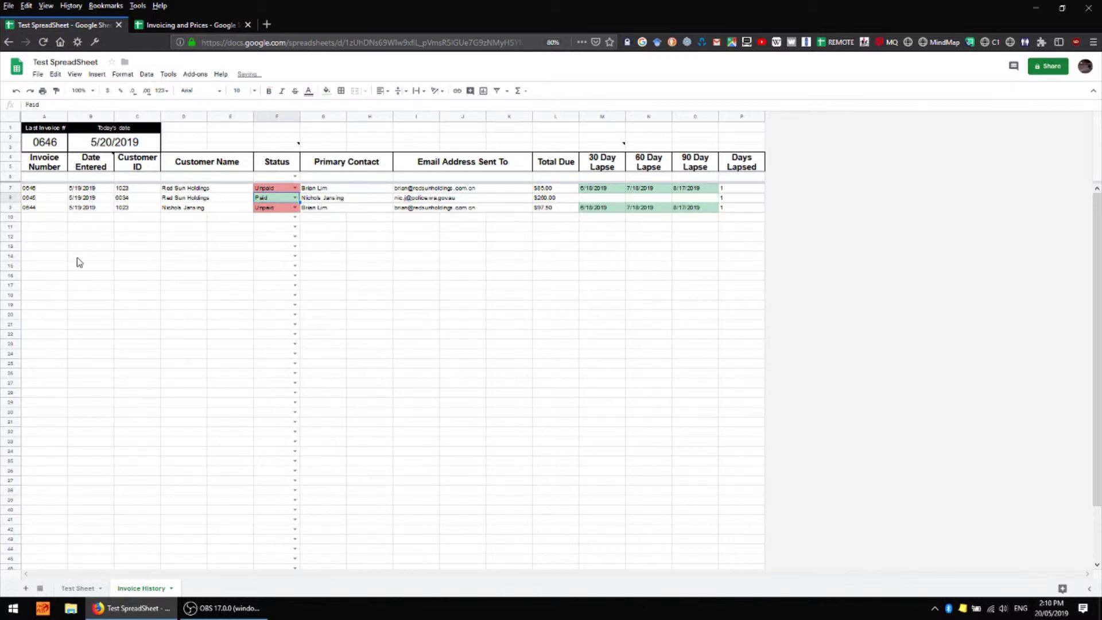
pyautogui.click(191, 315)
pyautogui.click(91, 589)
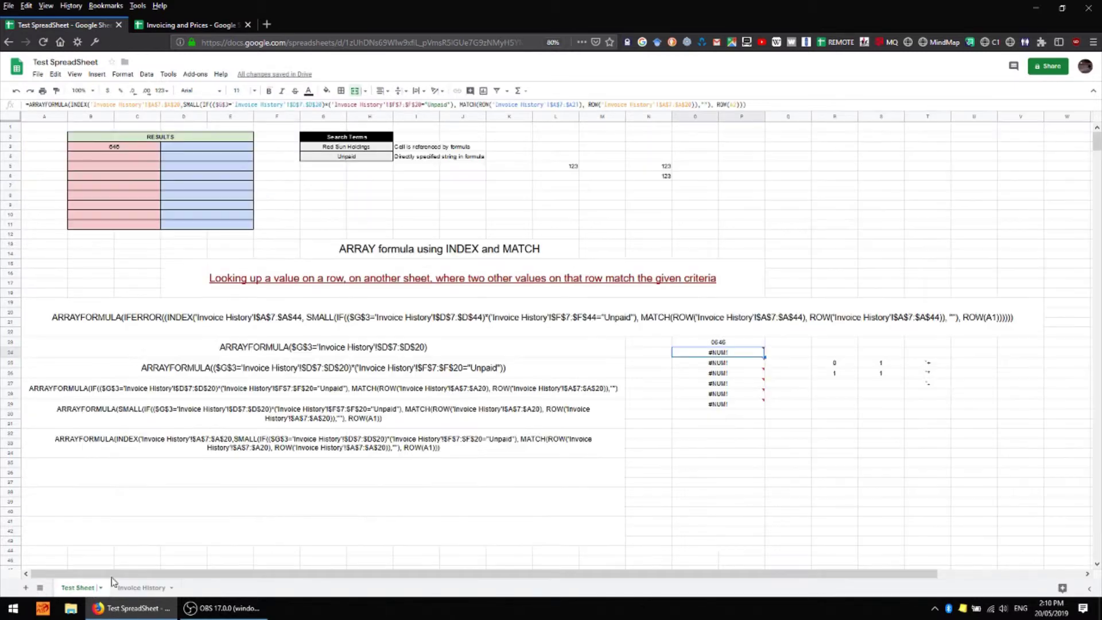
pyautogui.click(902, 438)
pyautogui.click(739, 354)
pyautogui.click(834, 442)
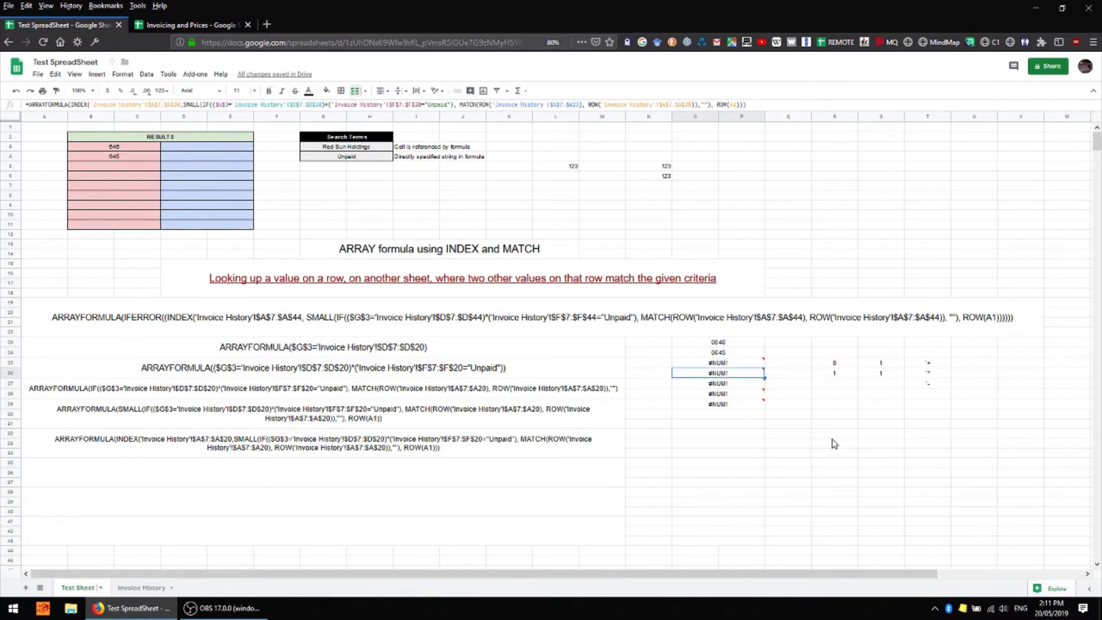
# Paste the row-32 INDEX formula text into the cell below and wrap it in IFERROR(
pyautogui.click(735, 374)
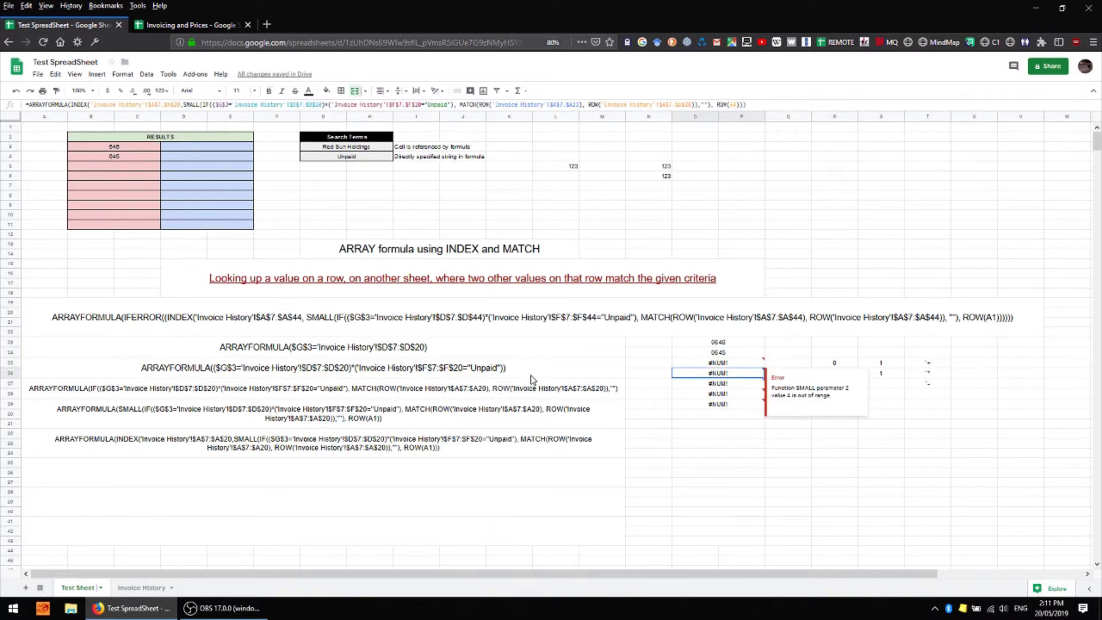
pyautogui.click(219, 438)
pyautogui.click(364, 482)
pyautogui.hotkey('ctrl', 'v')
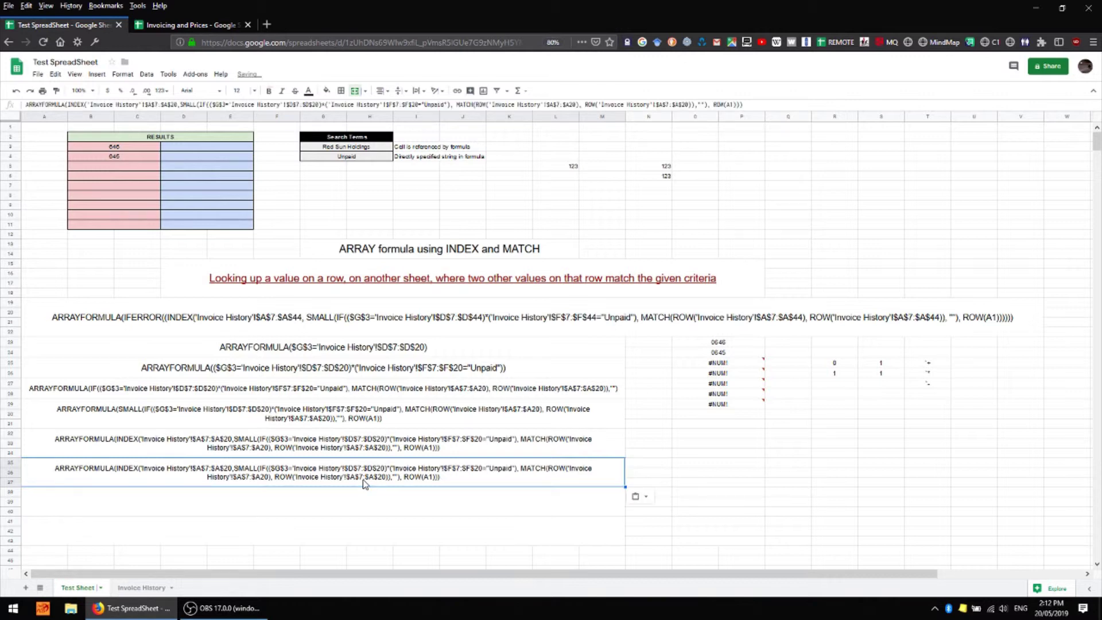
pyautogui.click(67, 107)
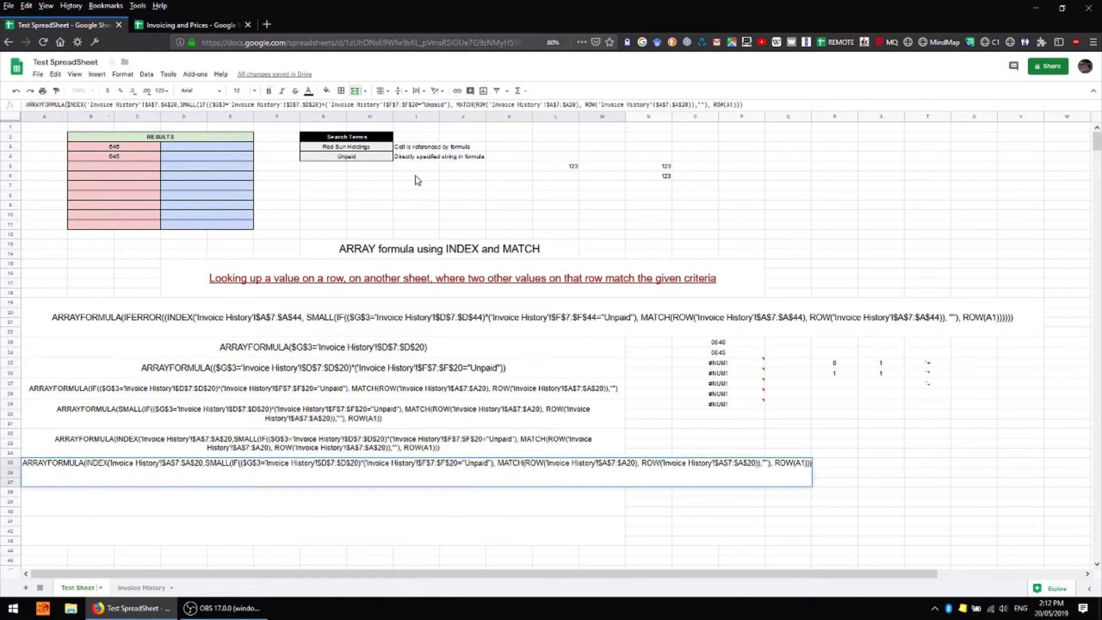
pyautogui.write('IFERROR')
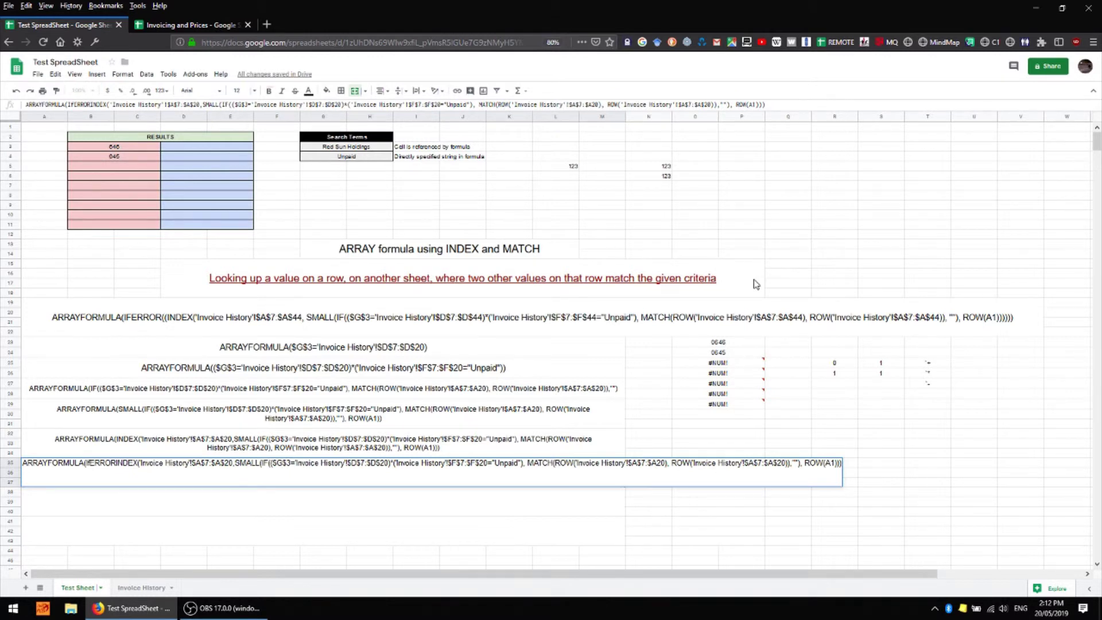
pyautogui.write('((')
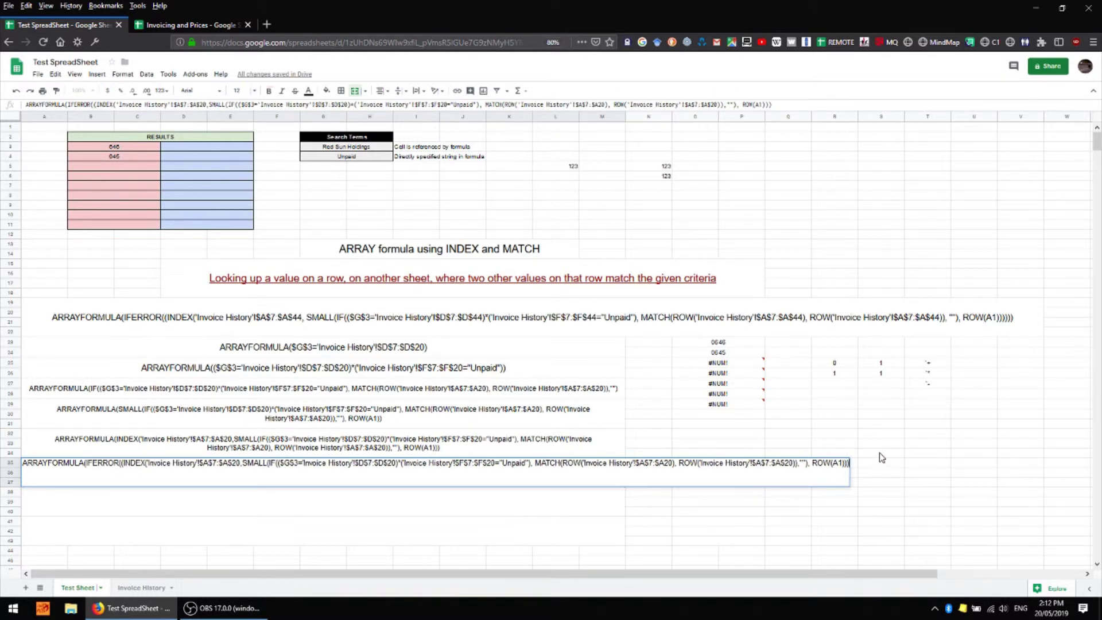
pyautogui.write(')')
pyautogui.press('Return')
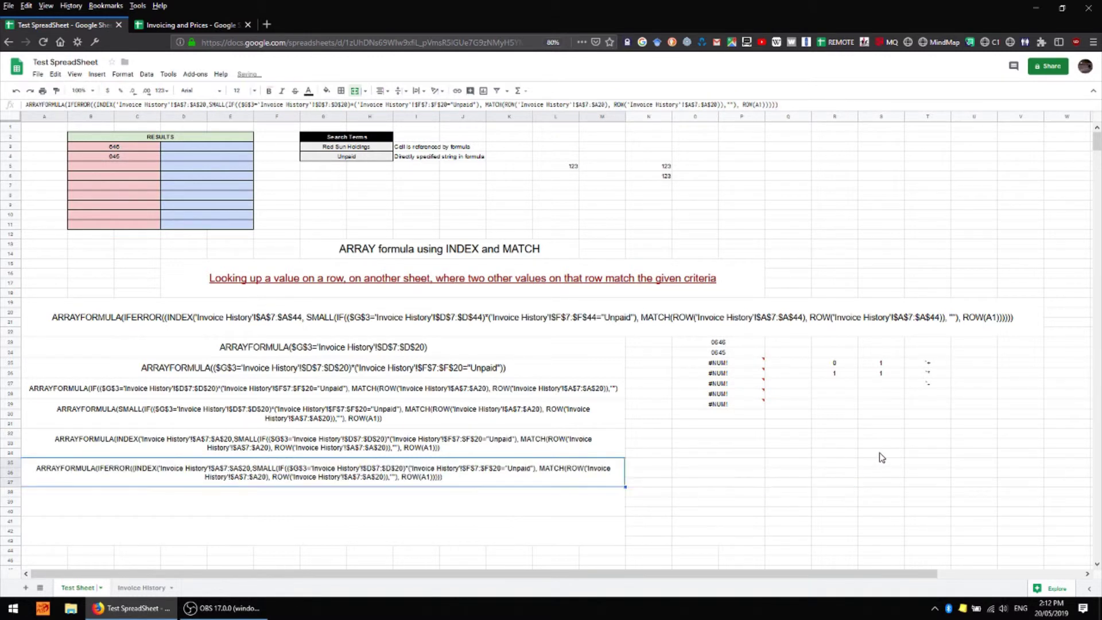
pyautogui.click(114, 480)
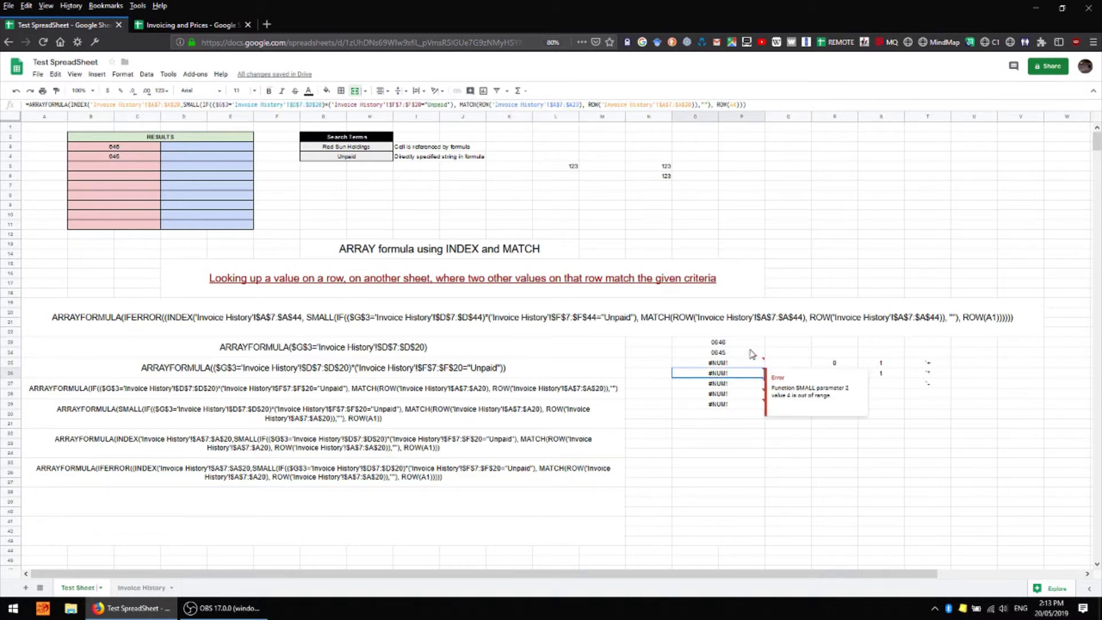
pyautogui.click(736, 374)
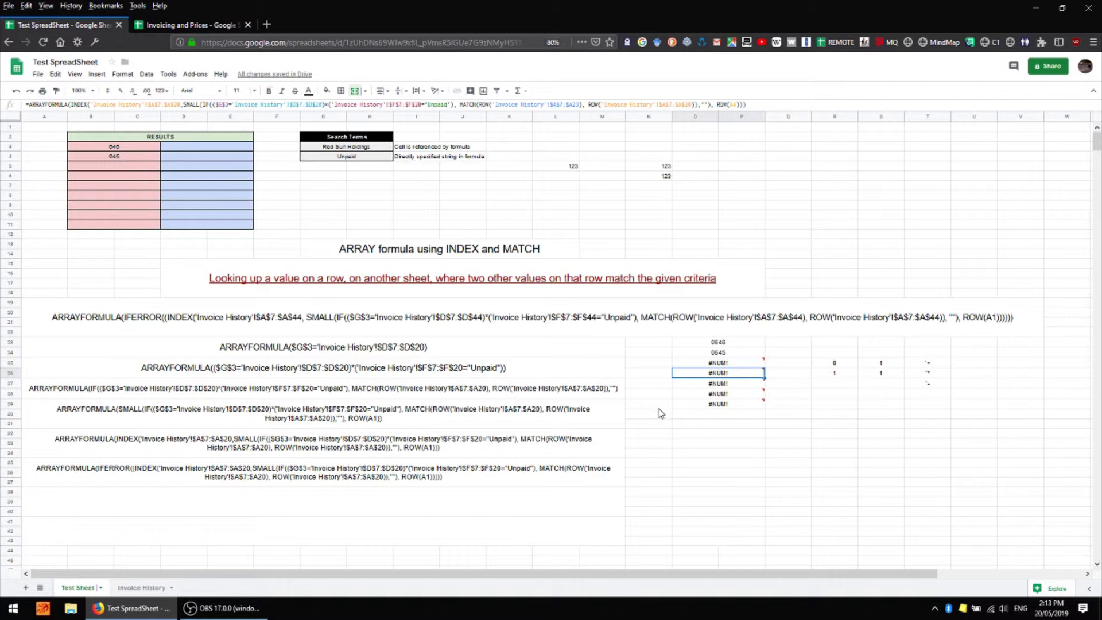
pyautogui.click(283, 482)
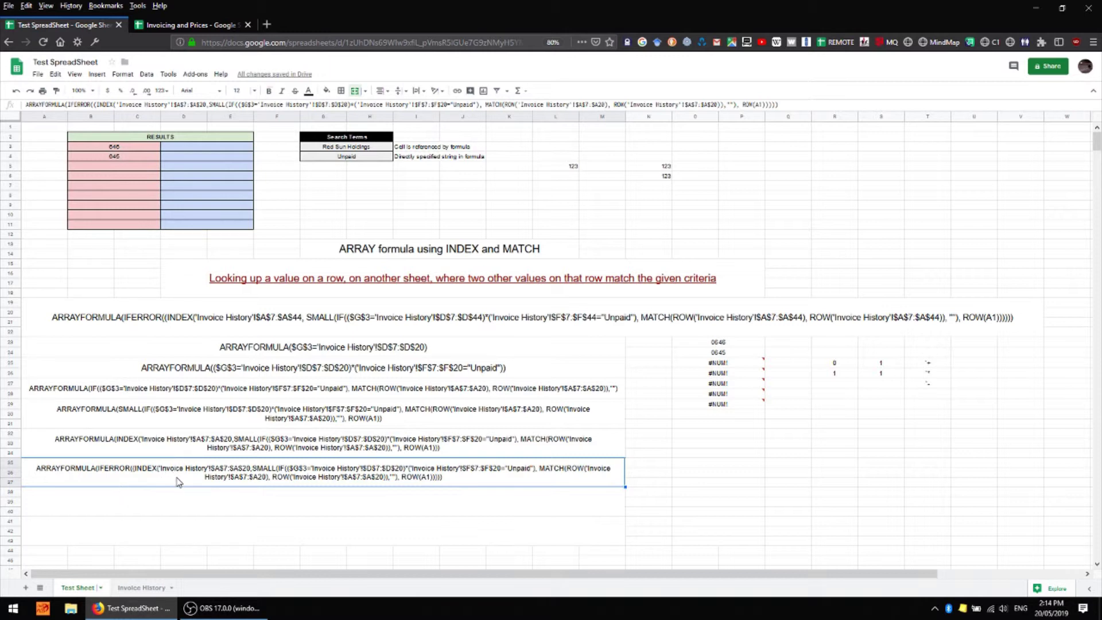
# Replace O23's entry with the IFERROR formula and fill it down to row 32
pyautogui.hotkey('ctrl', 'c')
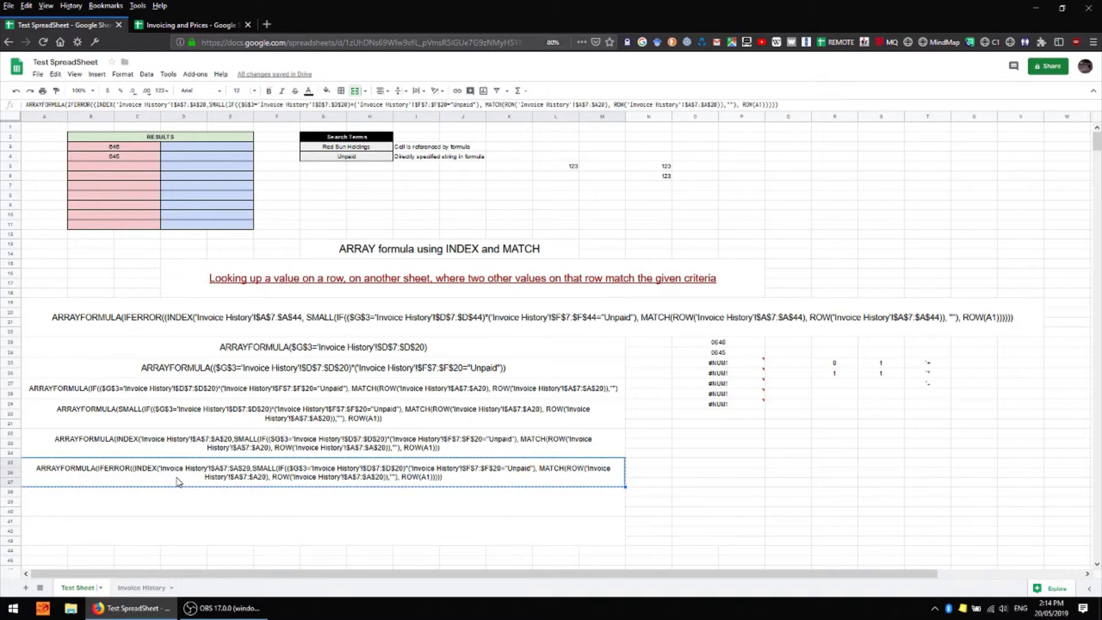
pyautogui.click(757, 345)
pyautogui.write('646')
pyautogui.press('Return')
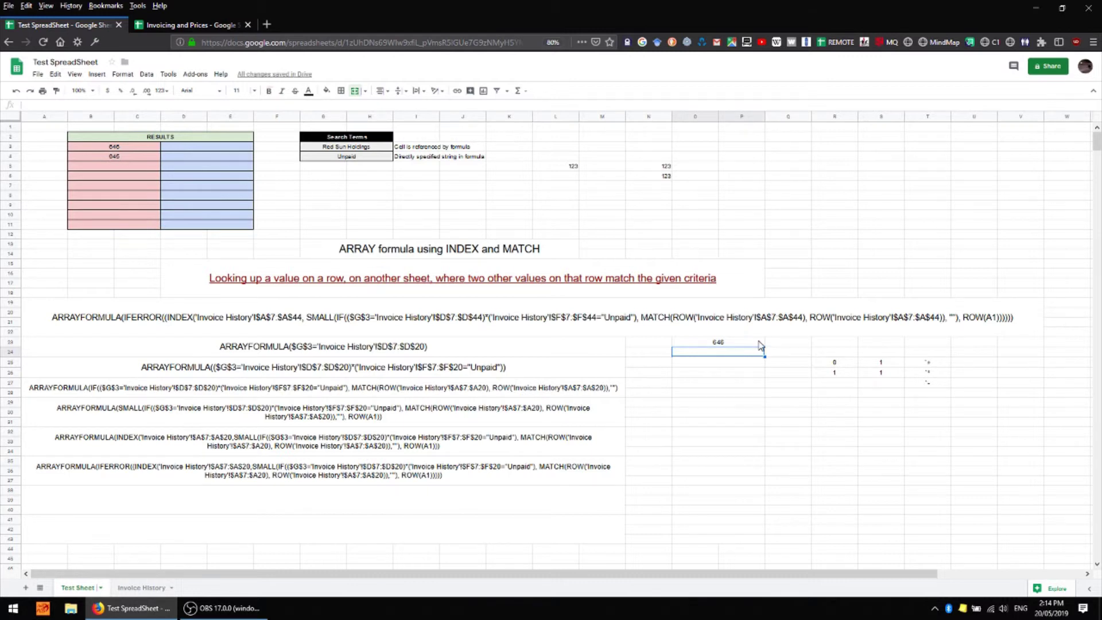
pyautogui.click(760, 344)
pyautogui.moveTo(764, 344); pyautogui.dragTo(772, 431)
pyautogui.click(812, 431)
# Check column O: 646 and 645 appear, with blank cells below instead of #NUM! errors
pyautogui.click(750, 350)
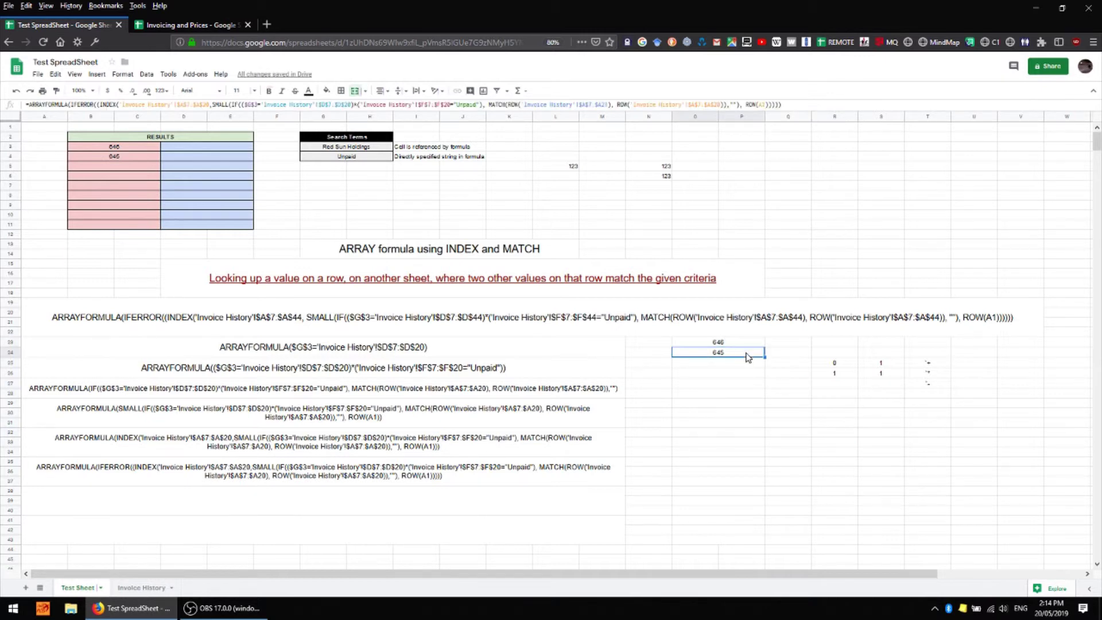
pyautogui.press('Down')
pyautogui.press('Down')
pyautogui.press('Down')
pyautogui.press('Down')
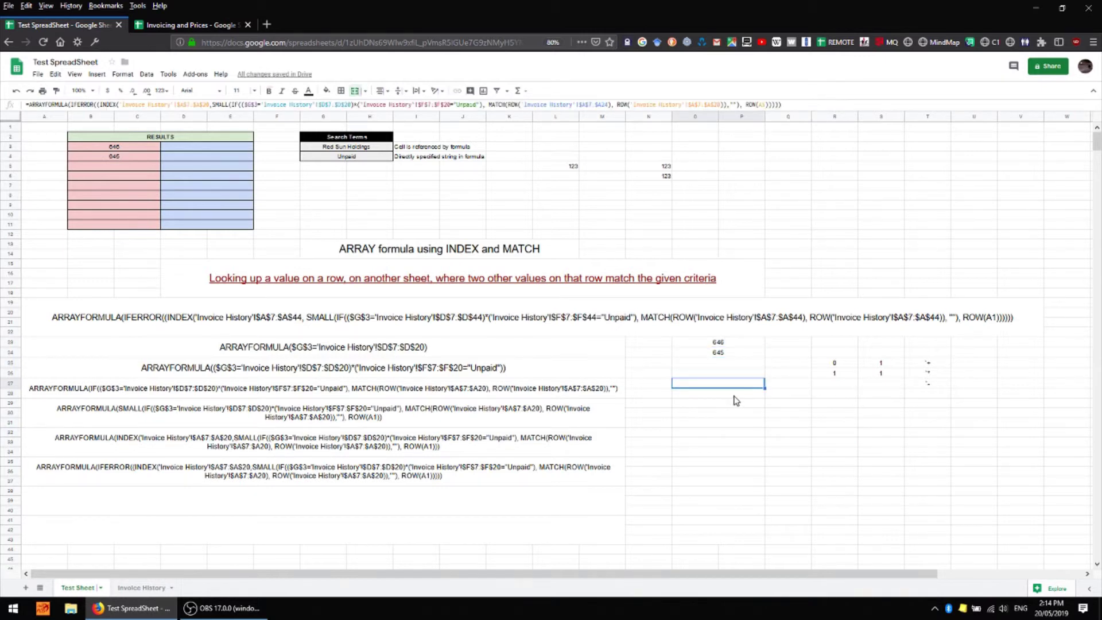
pyautogui.press('Down')
pyautogui.press('Down')
pyautogui.press('Down')
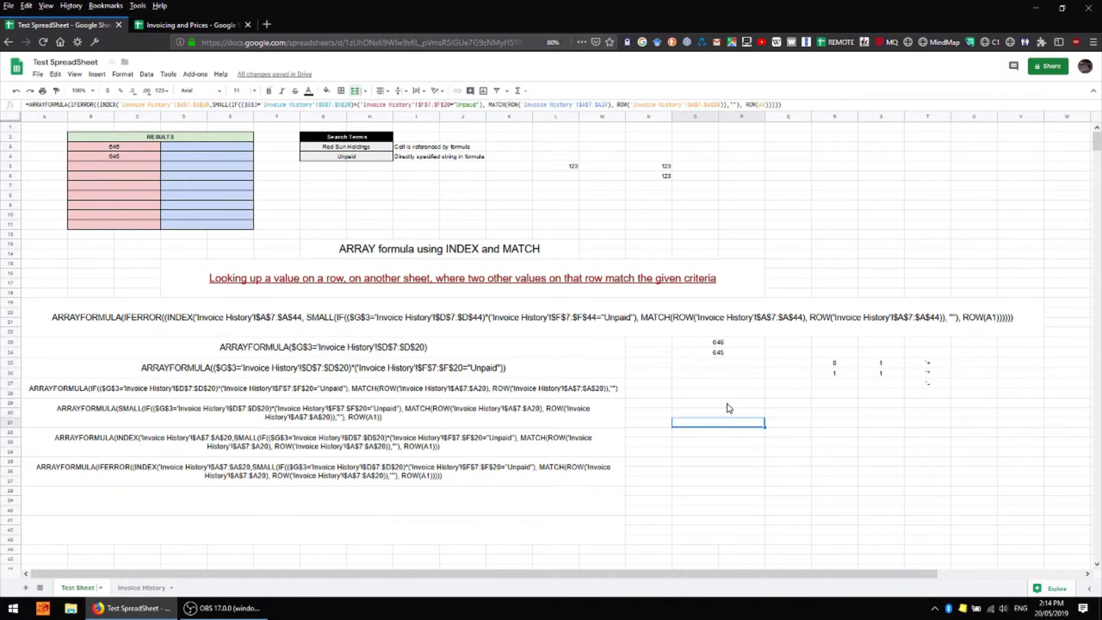
pyautogui.click(730, 403)
pyautogui.press('Up')
pyautogui.press('Up')
pyautogui.press('Up')
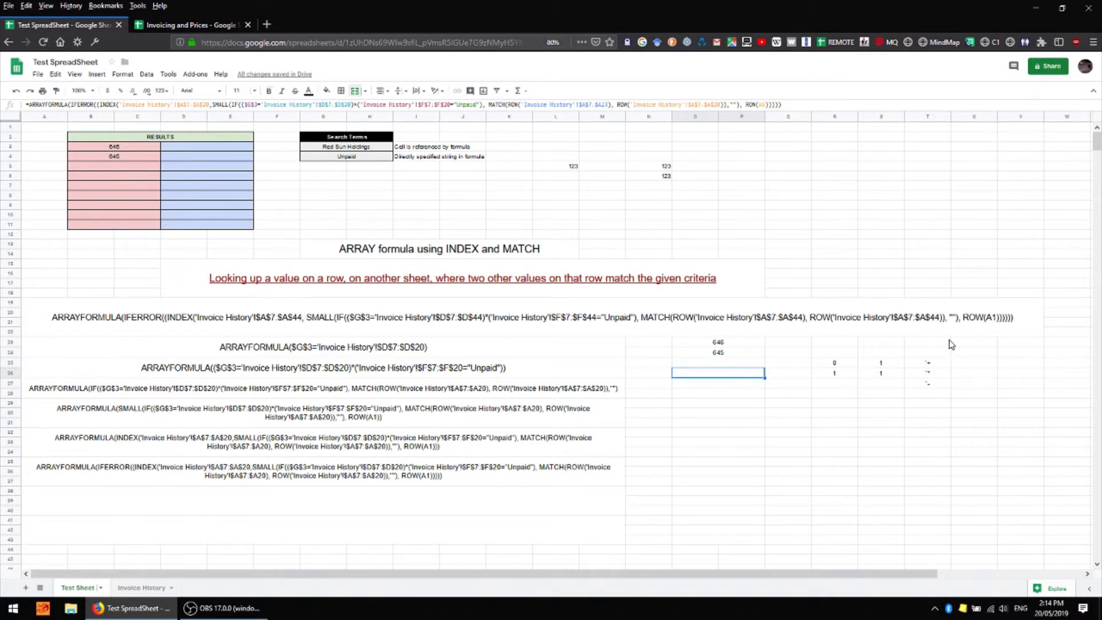
pyautogui.press('Up')
pyautogui.press('Up')
pyautogui.press('Up')
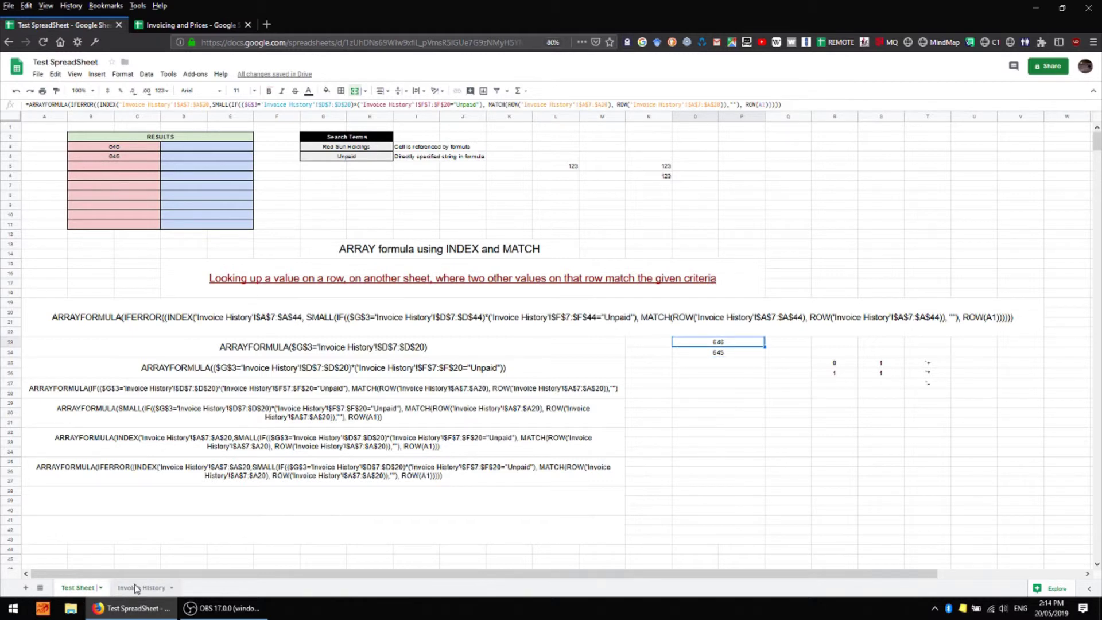
# Set invoice 0644's customer to Red Sun Holdings and confirm 644 appears as a third result
pyautogui.hotkey('ctrl', 'shift', 'pagedown')
pyautogui.click(195, 210)
pyautogui.write('R')
pyautogui.press('Return')
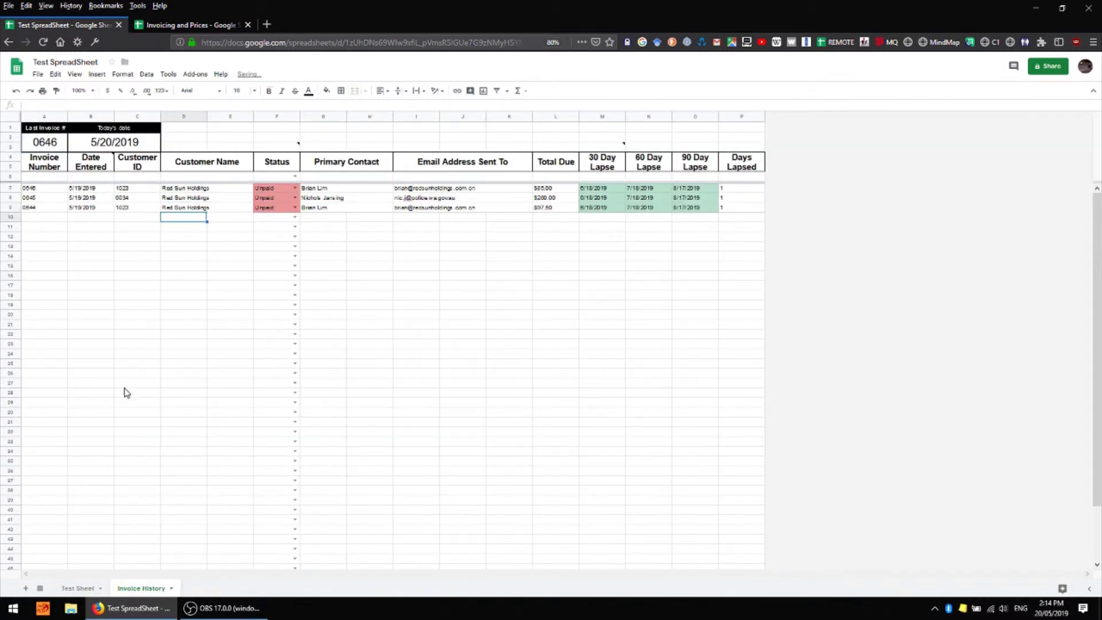
pyautogui.hotkey('ctrl', 'shift', 'pageup')
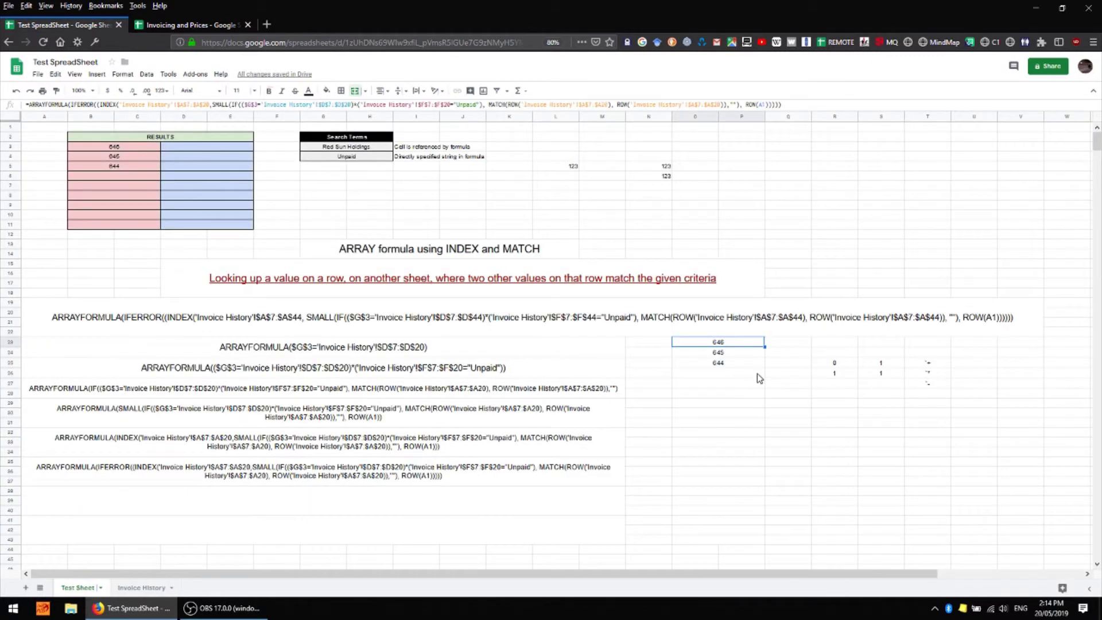
pyautogui.click(746, 368)
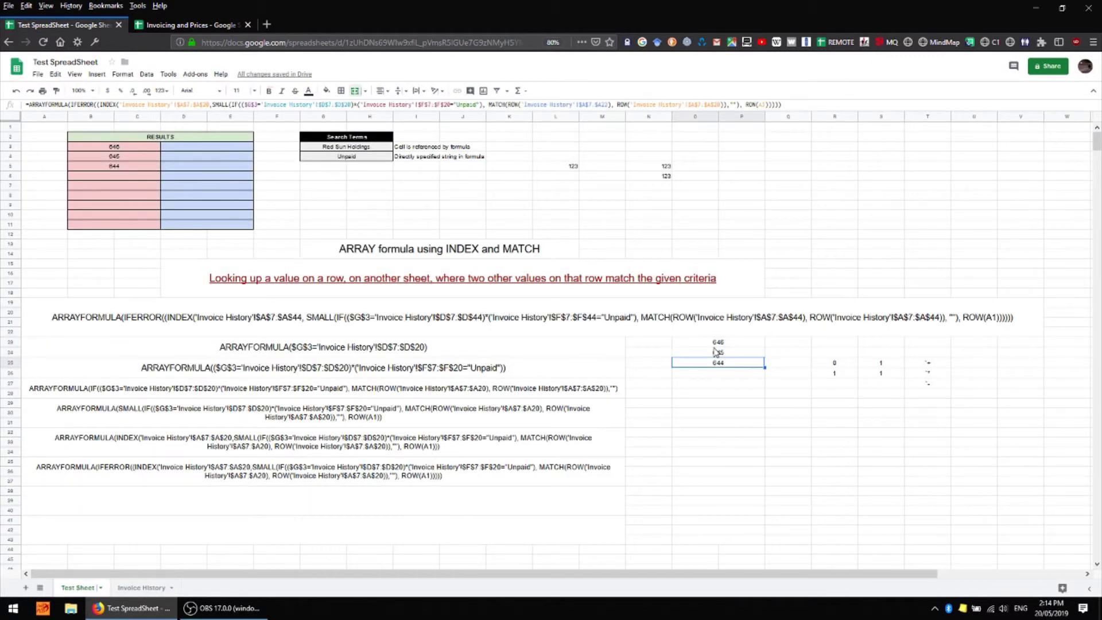
# Copy the G8 contact name into the customer cells of invoices 0646 and 0644
pyautogui.hotkey('ctrl', 'shift', 'pagedown')
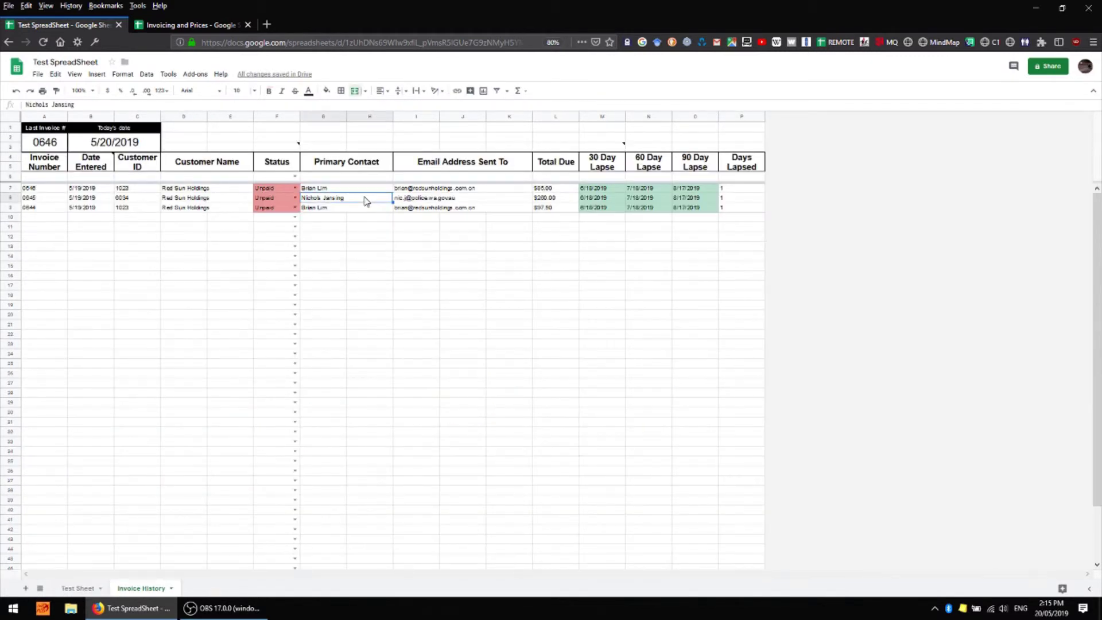
pyautogui.hotkey('ctrl', 'c')
pyautogui.click(228, 191)
pyautogui.hotkey('ctrl', 'v')
pyautogui.press('Down')
pyautogui.press('Down')
pyautogui.hotkey('ctrl', 'v')
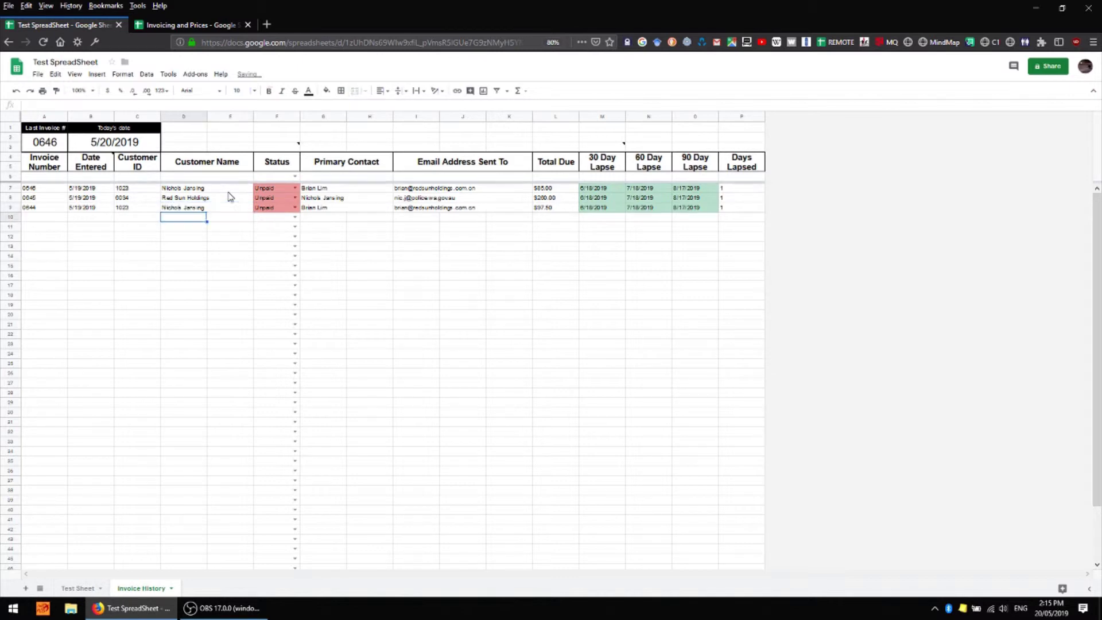
# Enter that contact's name as the G3 search term, so column O lists 646 and 644
pyautogui.hotkey('ctrl', 'shift', 'pageup')
pyautogui.click(349, 150)
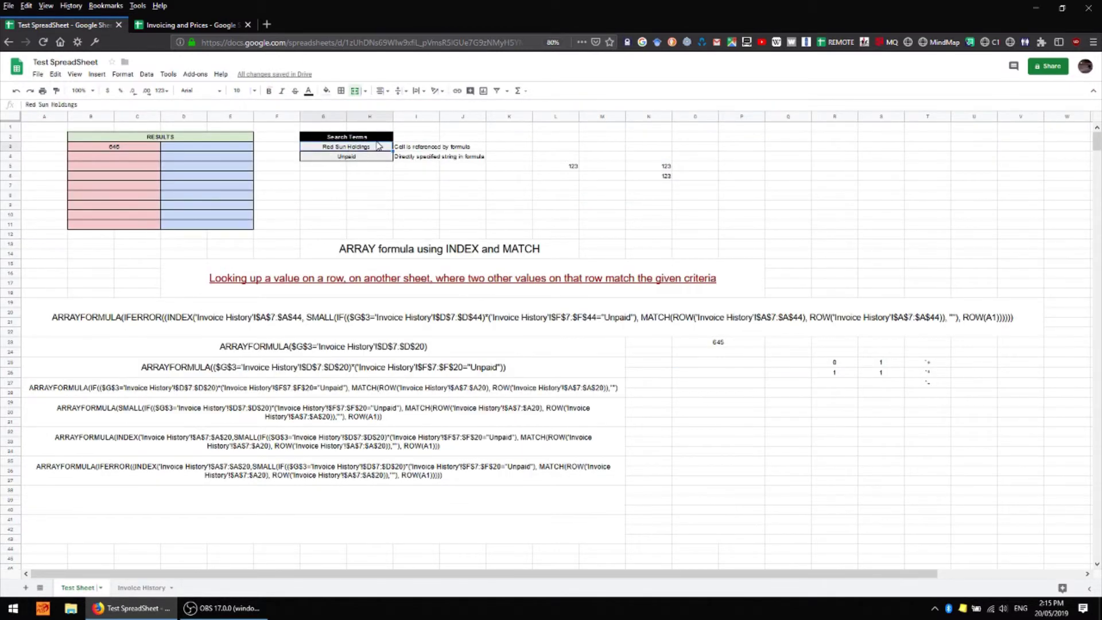
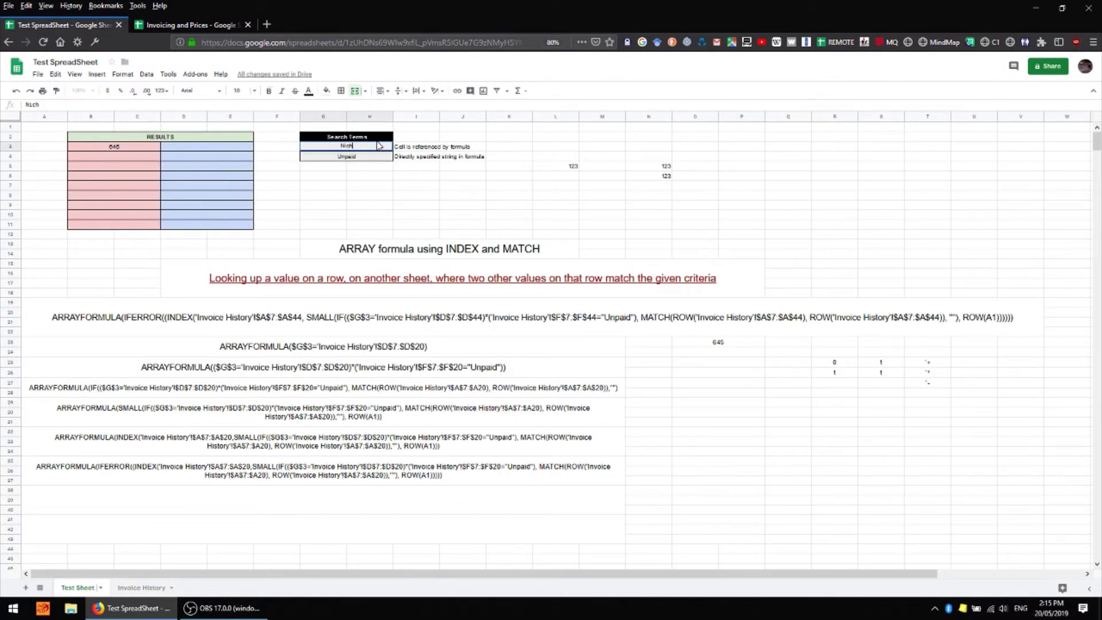
pyautogui.press('Return')
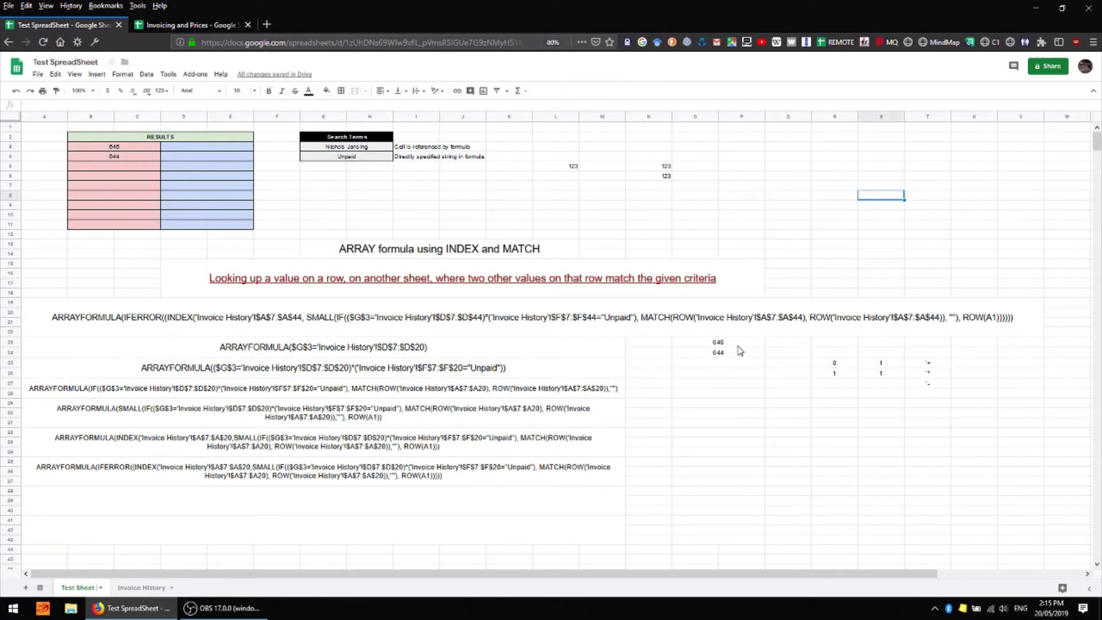
pyautogui.click(739, 343)
pyautogui.click(740, 353)
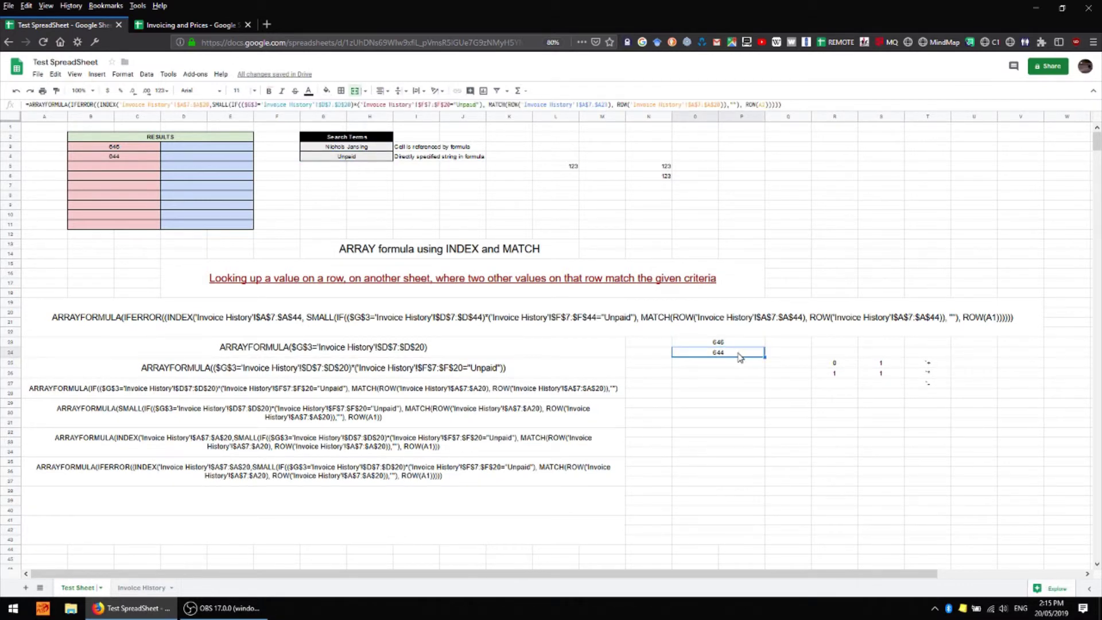
# Verify invoice 0646's and 0645's customers on Invoice History, then review 644 in O24
pyautogui.click(140, 588)
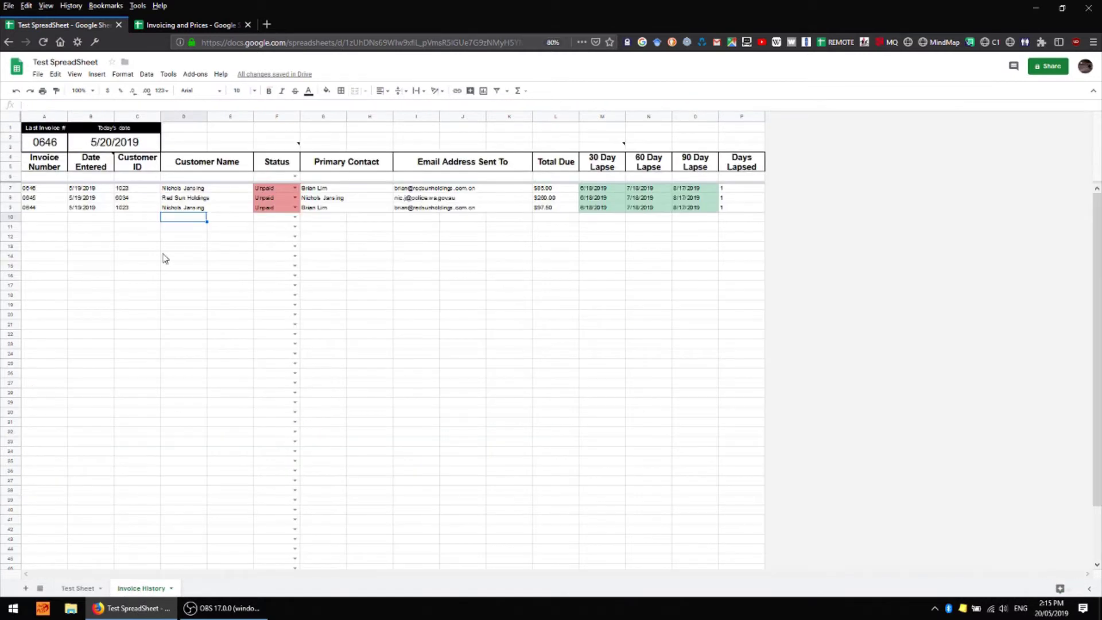
pyautogui.click(178, 190)
pyautogui.click(179, 197)
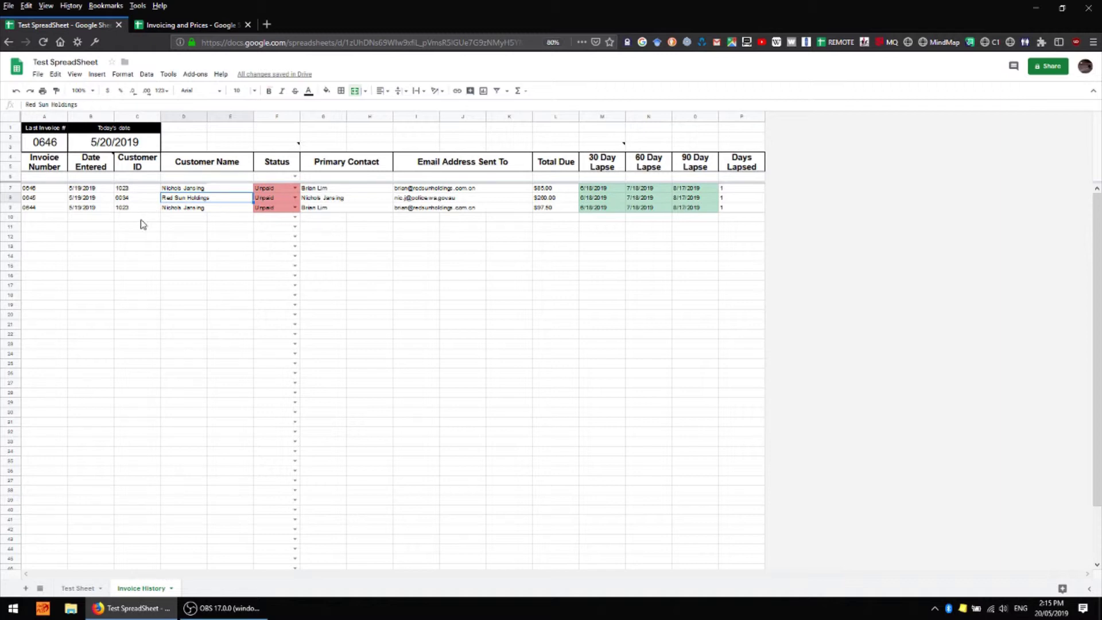
pyautogui.hotkey('ctrl', 'shift', 'pageup')
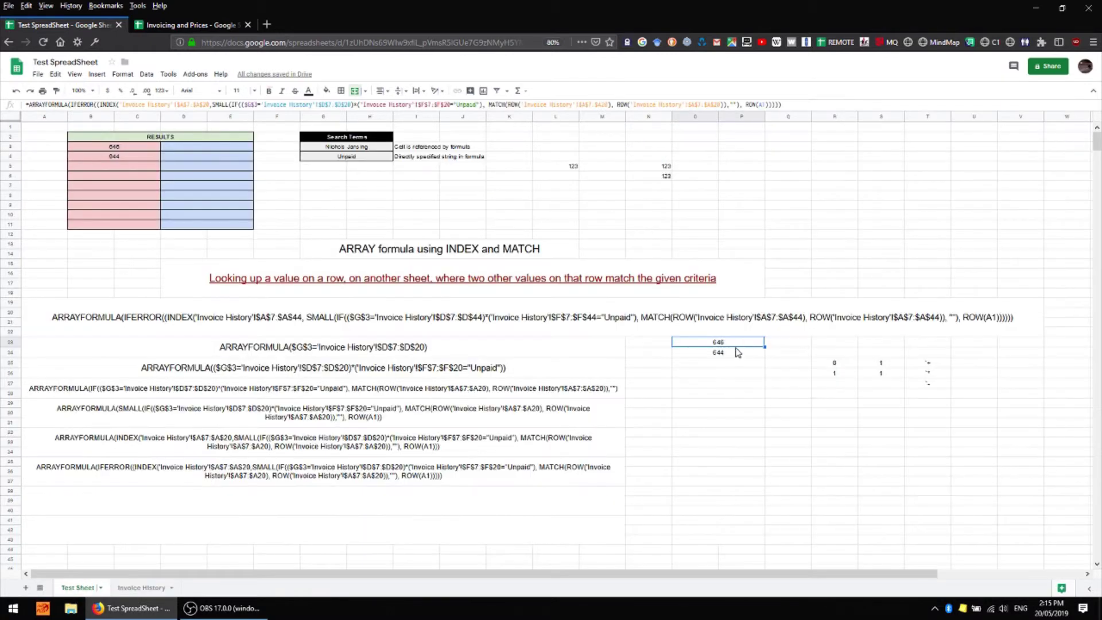
pyautogui.click(737, 354)
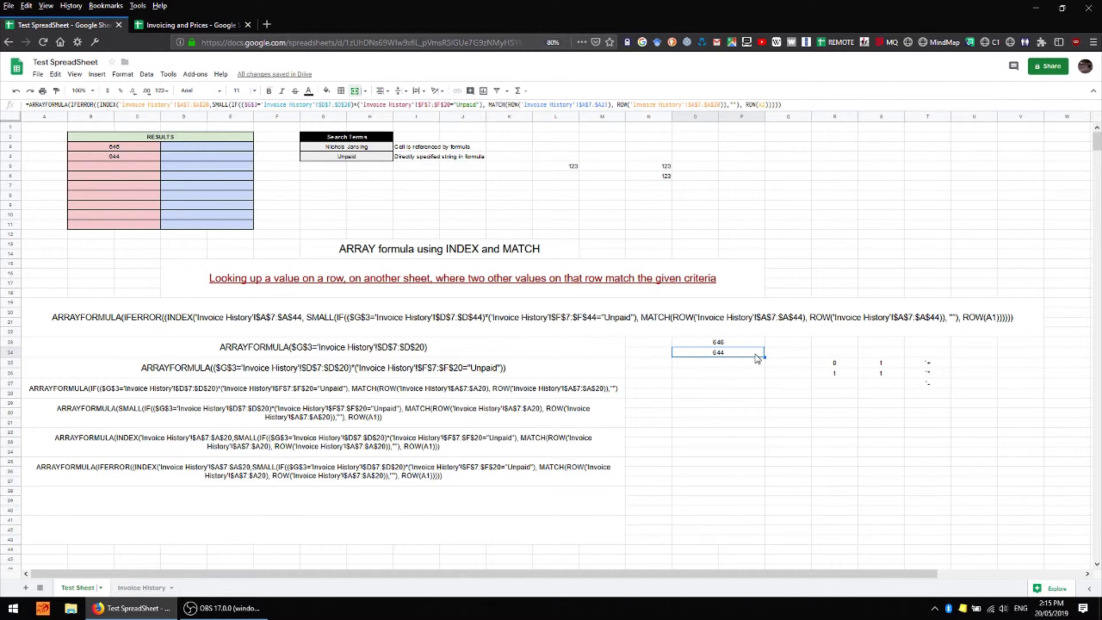
# Copy the IFERROR/INDEX array formula from the notes in rows 35-37 and paste it into D3 after '='
pyautogui.click(927, 462)
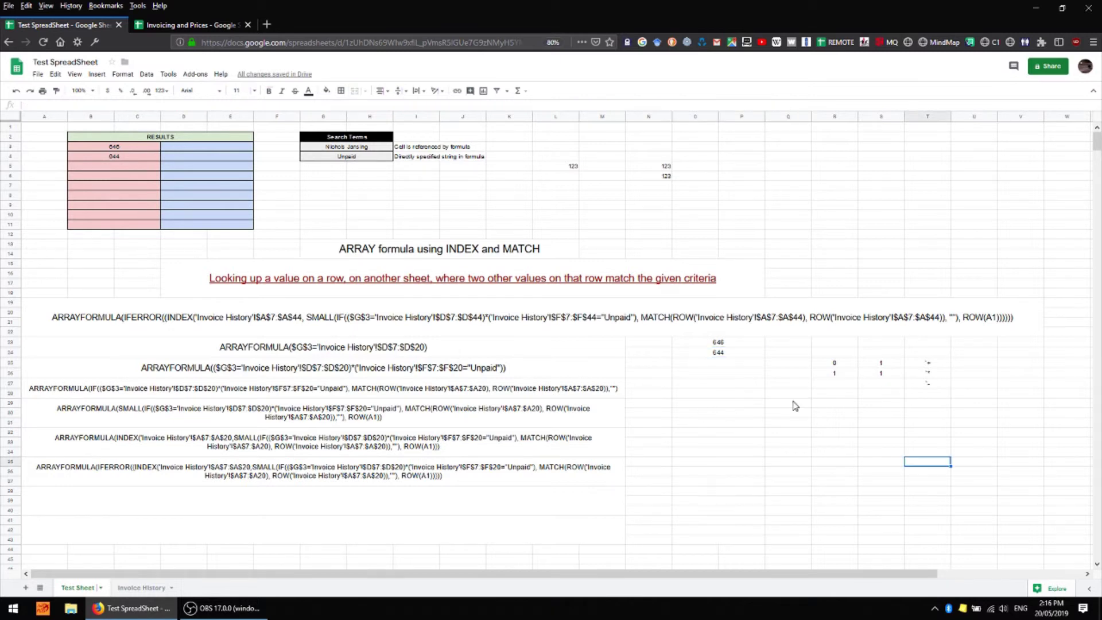
pyautogui.click(509, 472)
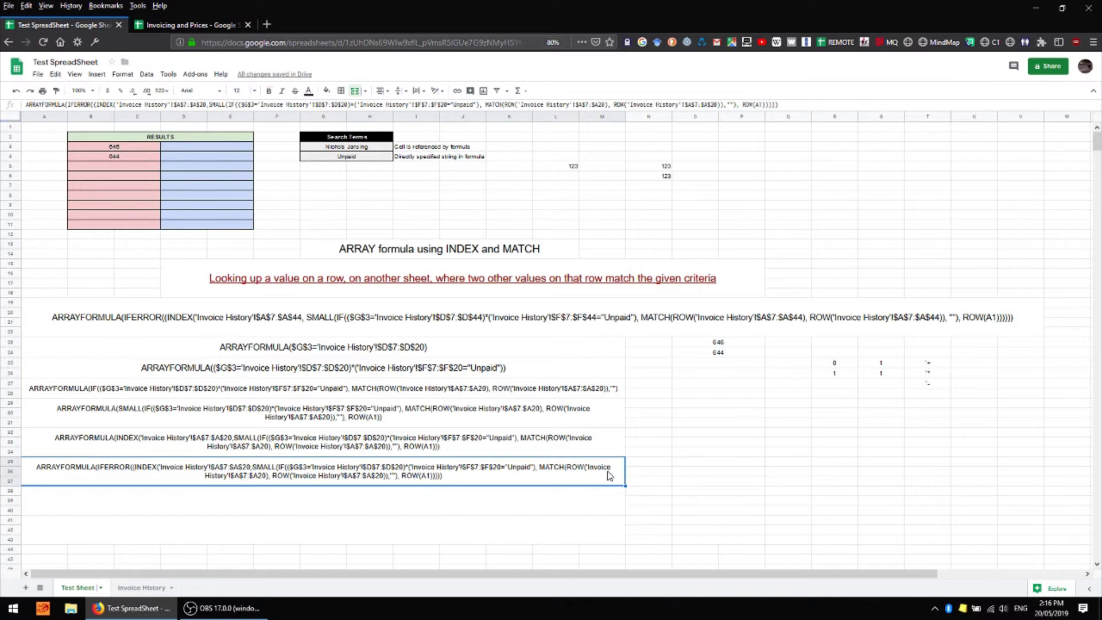
pyautogui.hotkey('ctrl', 'c')
pyautogui.click(214, 149)
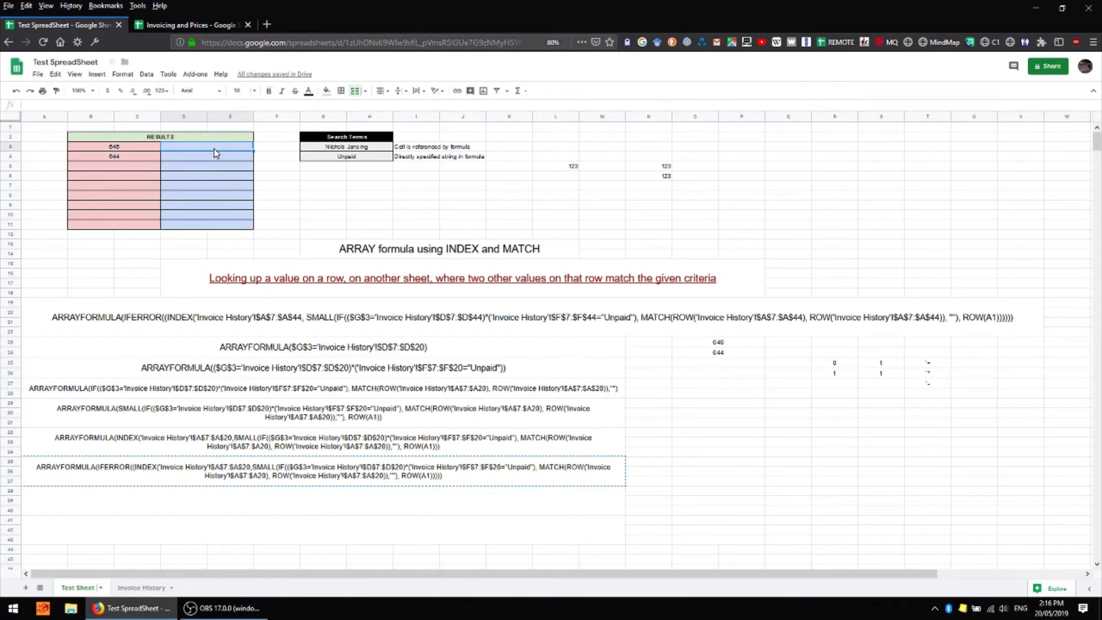
pyautogui.write('=')
pyautogui.hotkey('ctrl', 'v')
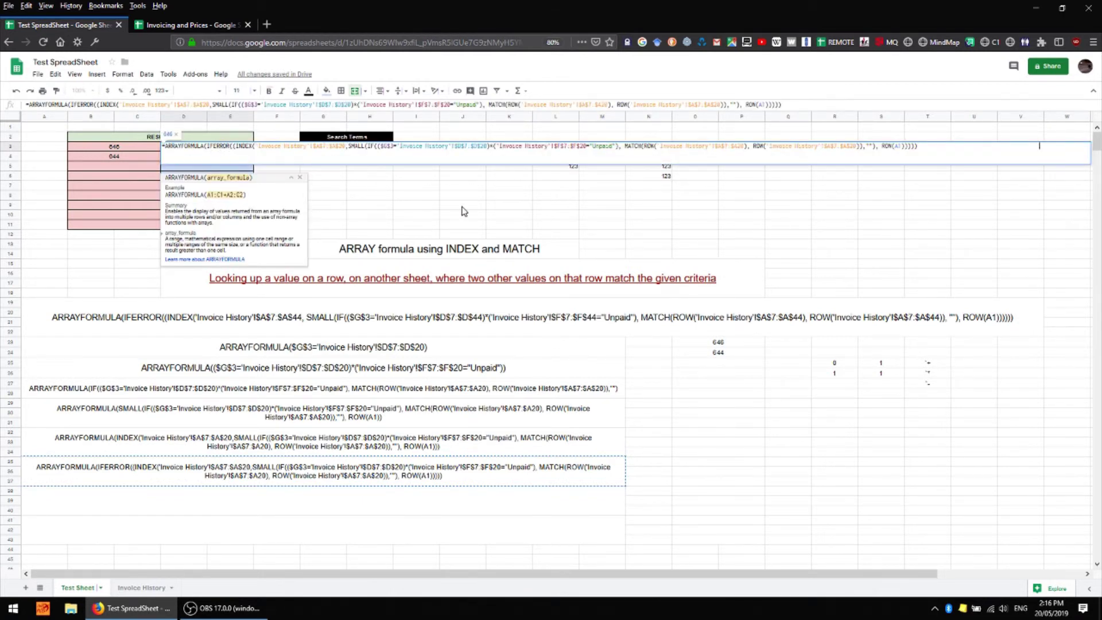
# Undo the reference edits in D3's formula so it returns Total Due, and commit it
pyautogui.click(142, 589)
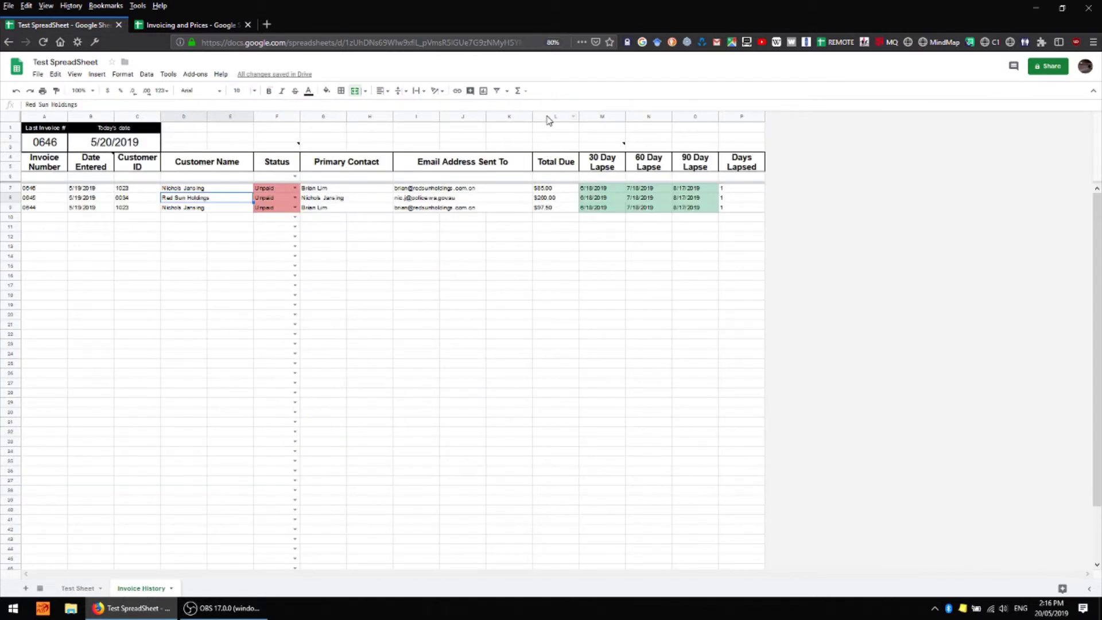
pyautogui.click(248, 105)
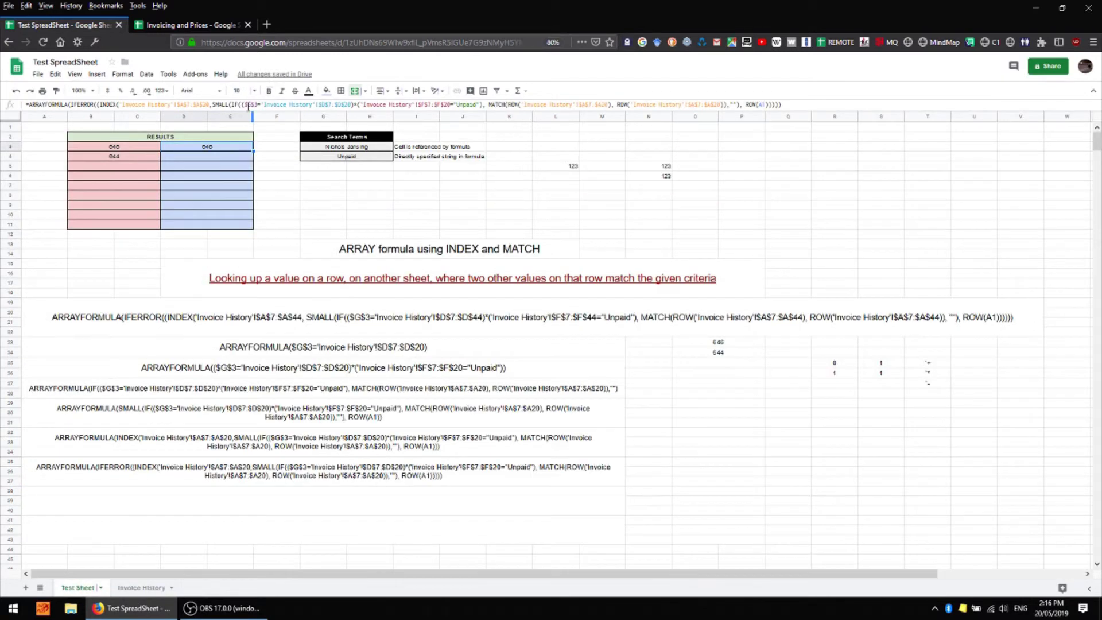
pyautogui.click(181, 104)
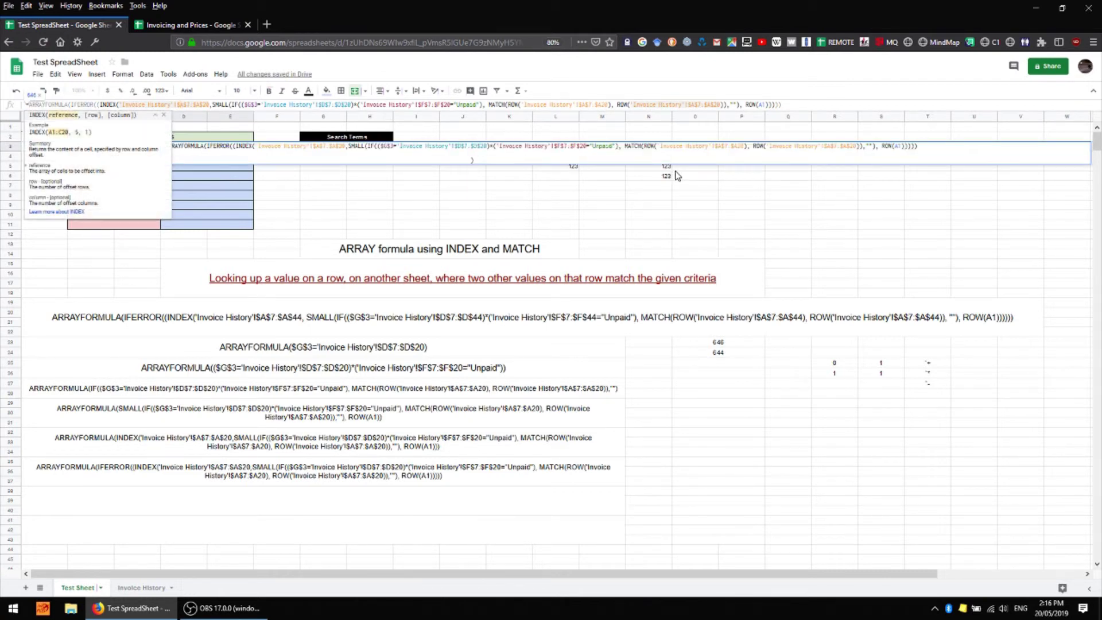
pyautogui.hotkey('ctrl', 'z')
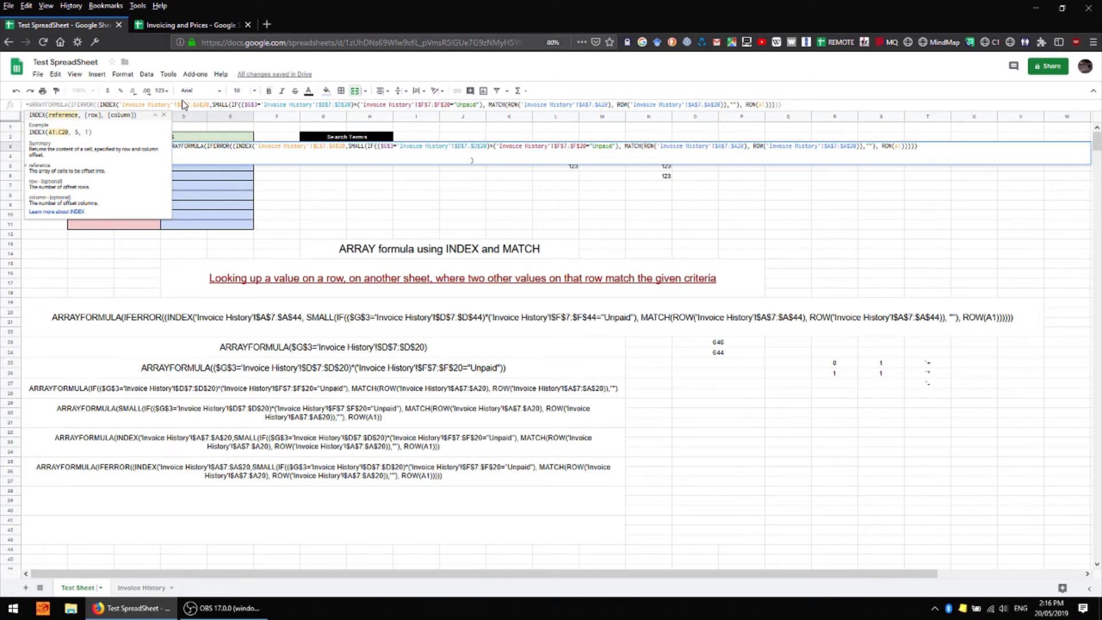
pyautogui.hotkey('ctrl', 'z')
pyautogui.press('Return')
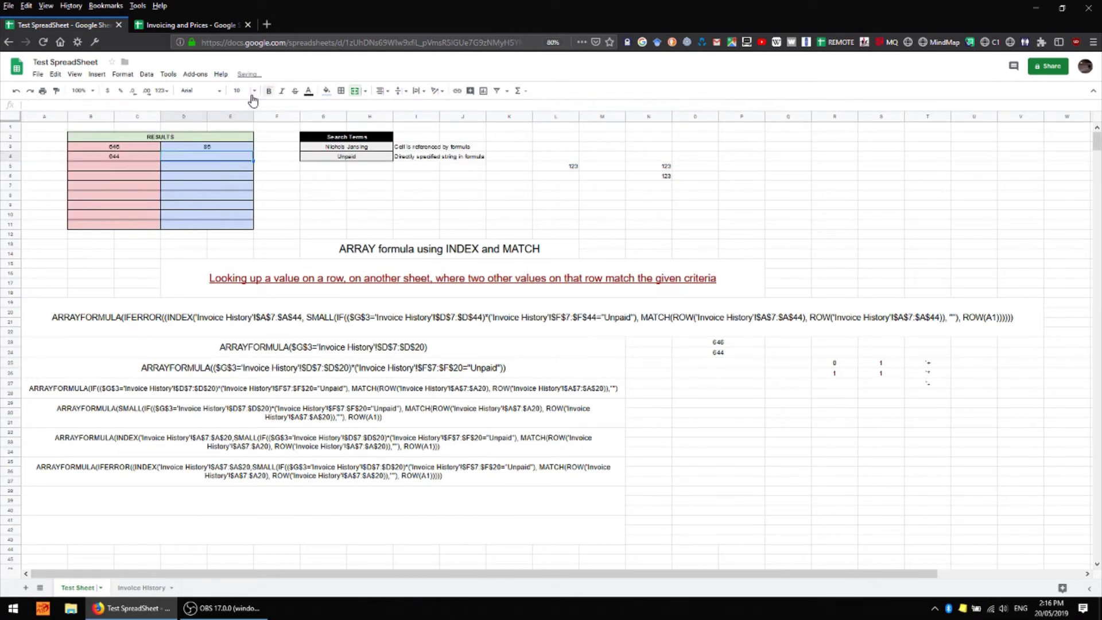
# Format D3:D11 as Currency and fill the formula down, showing $85.00 and $97.50
pyautogui.click(214, 148)
pyautogui.moveTo(213, 148); pyautogui.dragTo(238, 228)
pyautogui.click(122, 74)
pyautogui.moveTo(150, 96)
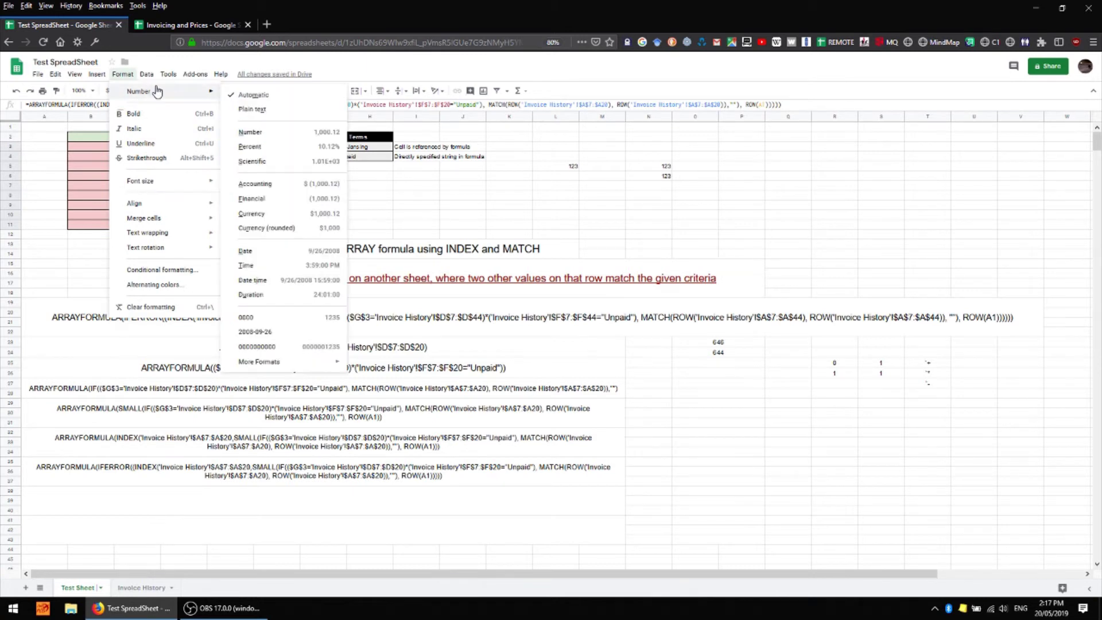
pyautogui.click(297, 215)
pyautogui.moveTo(247, 148); pyautogui.dragTo(251, 224)
pyautogui.click(195, 157)
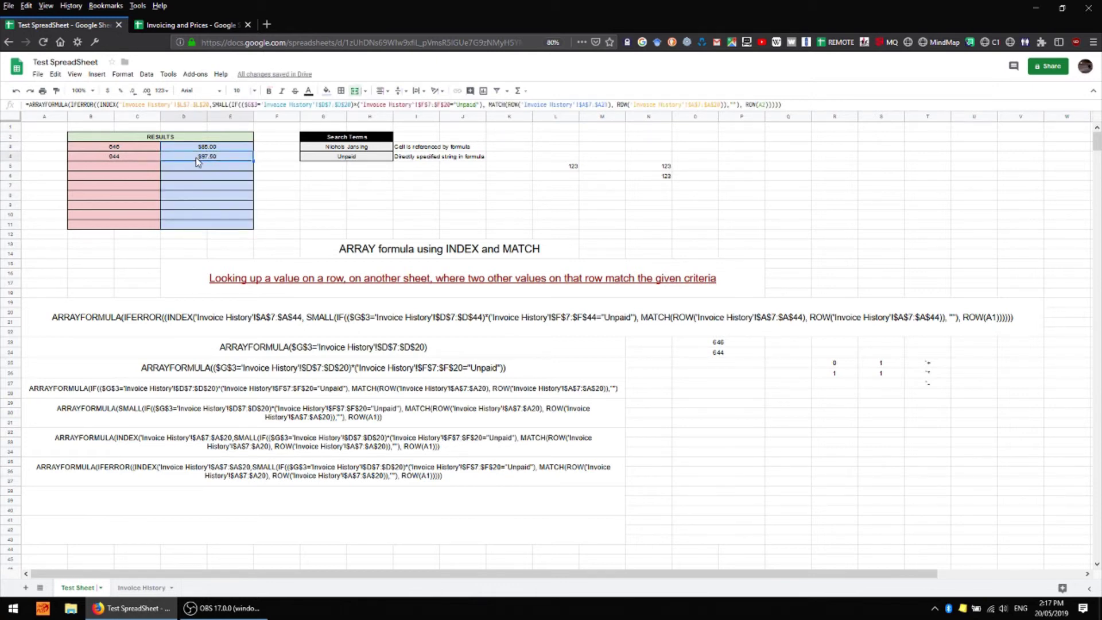
# On Invoice History, copy invoice 0644's customer name into invoice 0645's customer cell
pyautogui.click(135, 148)
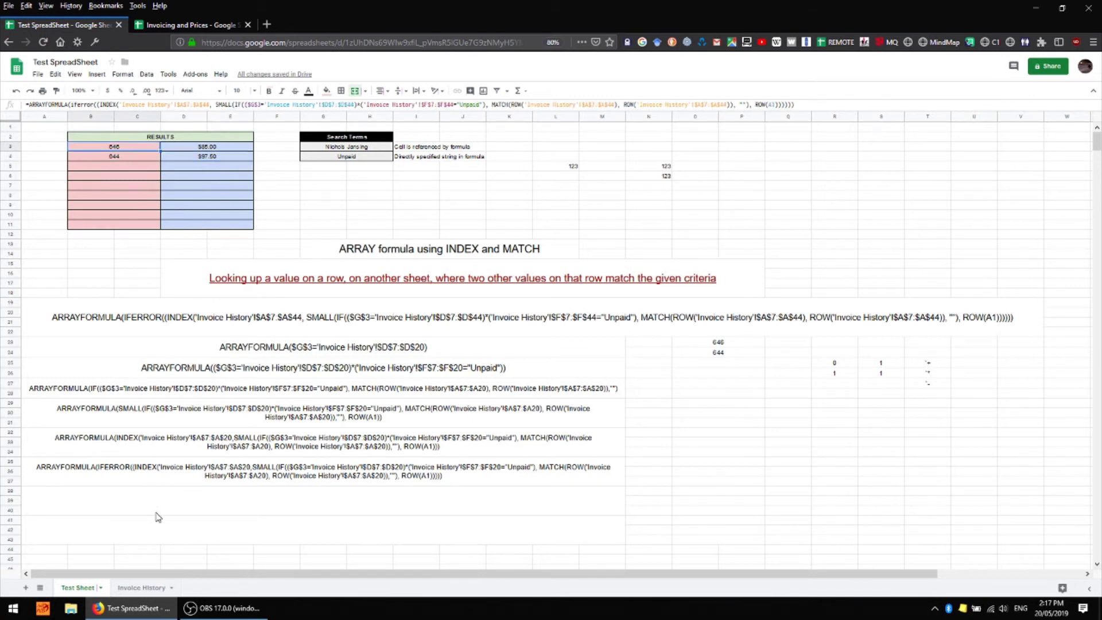
pyautogui.click(143, 587)
pyautogui.click(196, 209)
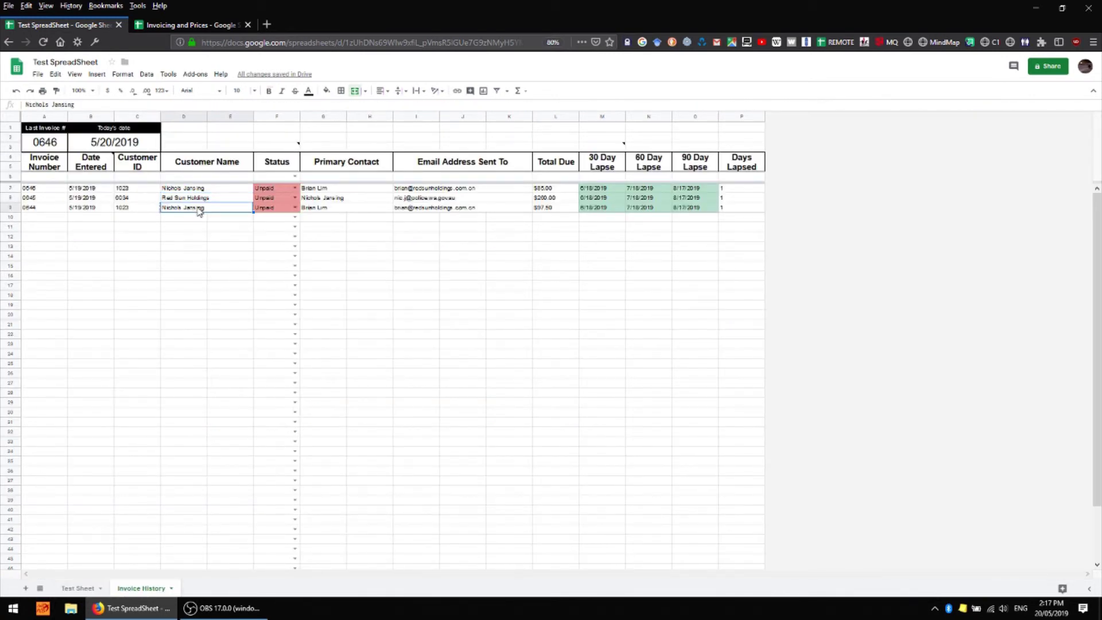
pyautogui.hotkey('ctrl', 'c')
pyautogui.press('Up')
pyautogui.hotkey('ctrl', 'v')
pyautogui.click(178, 283)
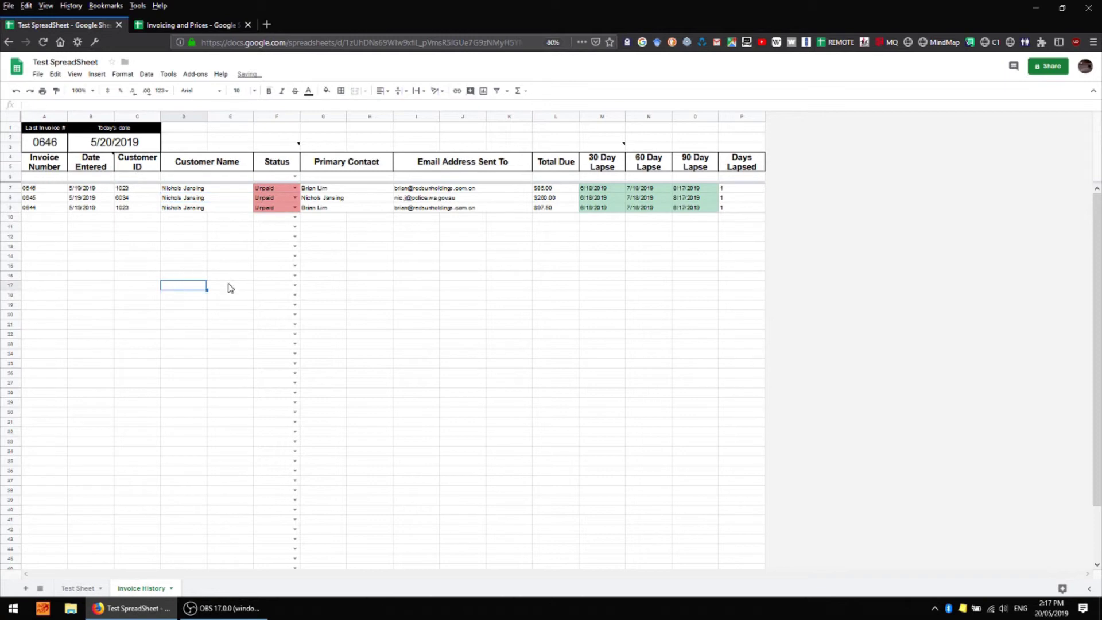
pyautogui.click(553, 198)
# Verify the results now include invoice 645 and check its Days Lapsed formula
pyautogui.click(82, 588)
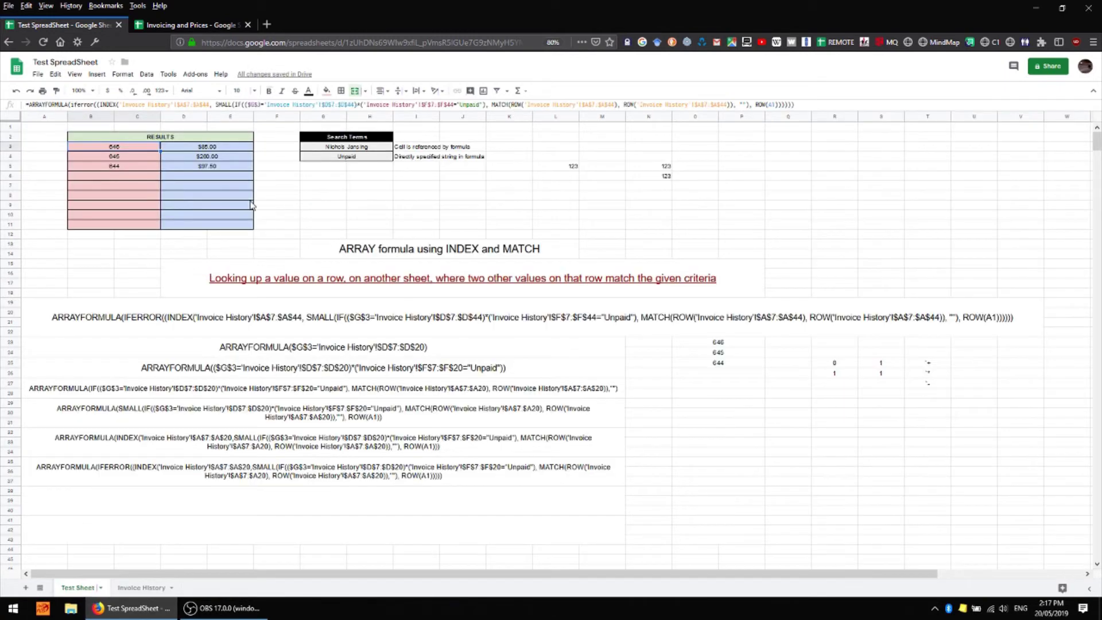
pyautogui.click(338, 156)
pyautogui.click(207, 153)
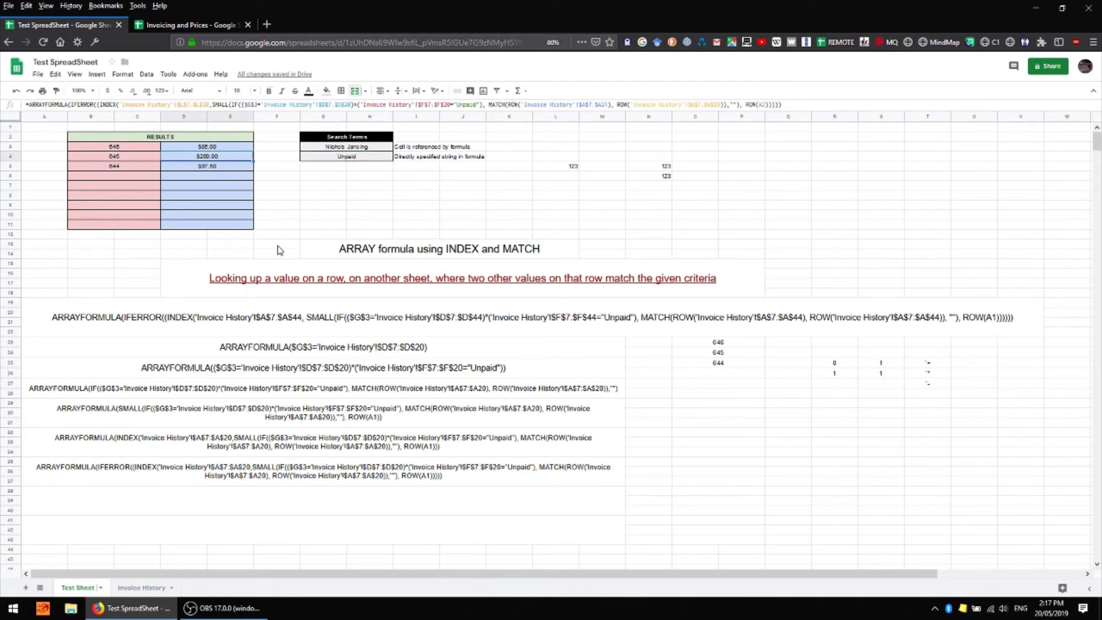
pyautogui.click(147, 588)
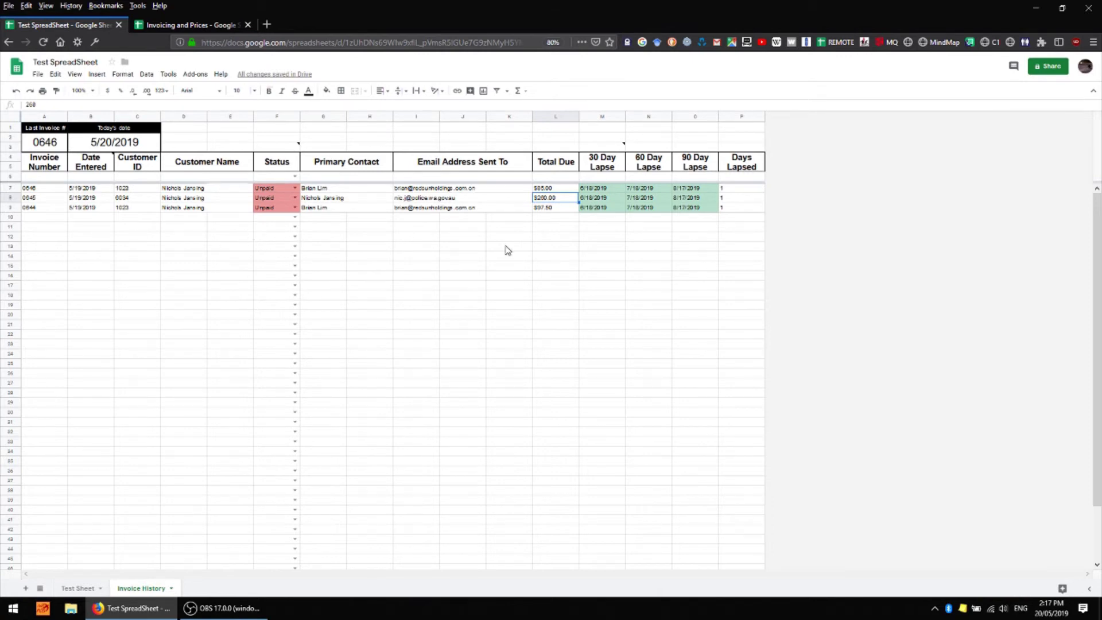
pyautogui.click(740, 198)
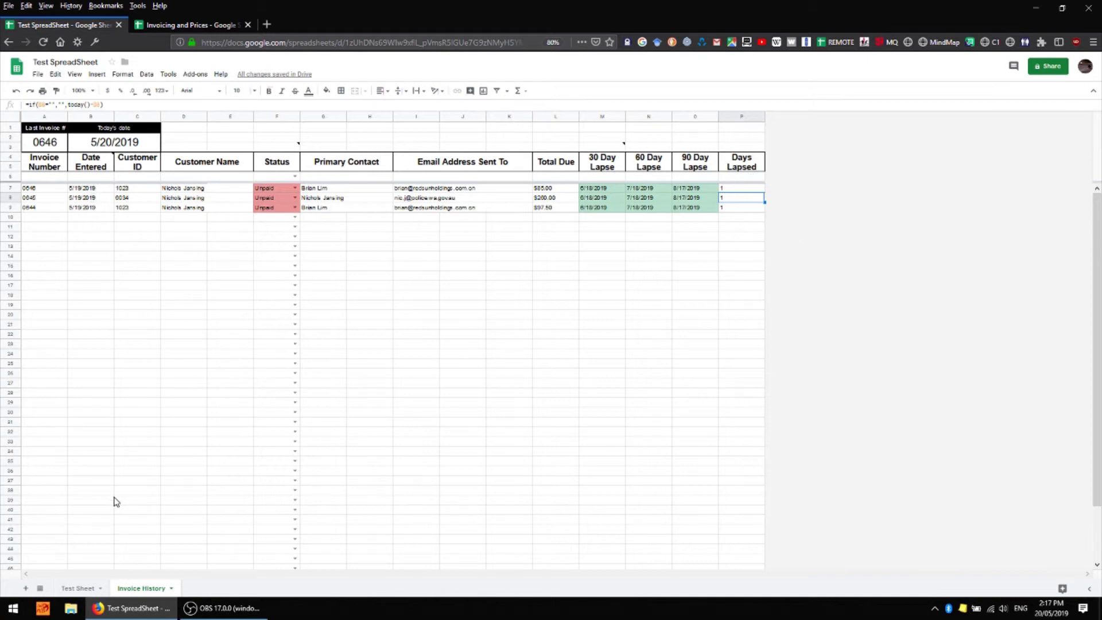
pyautogui.click(78, 587)
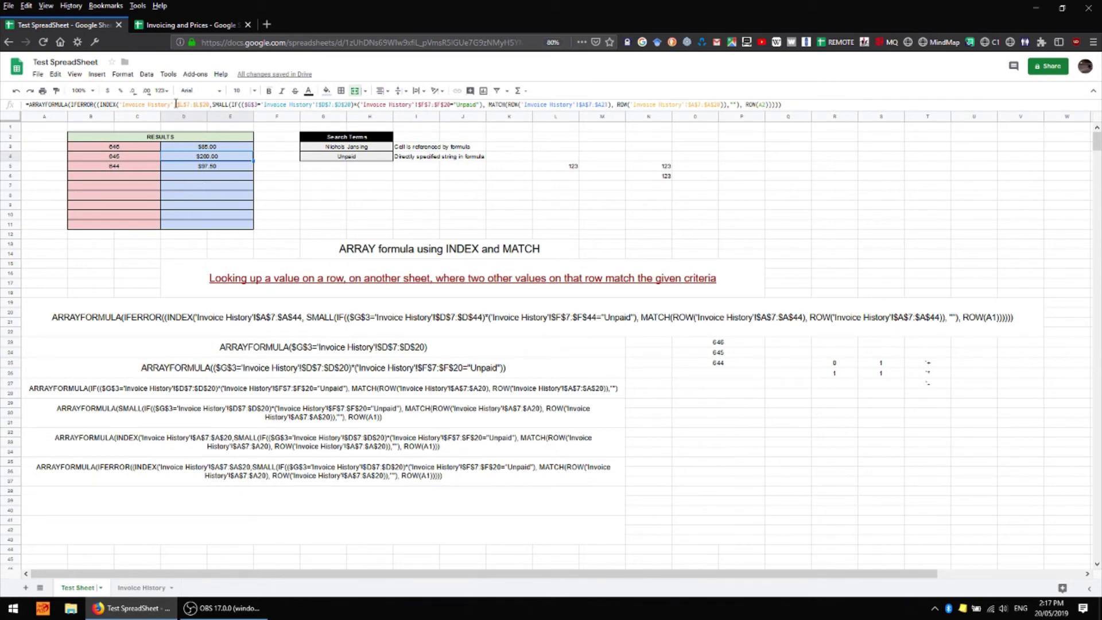
# Replace the fixed "Unpaid" criterion in B3's formula with a reference to $G4
pyautogui.moveTo(176, 103); pyautogui.dragTo(211, 104)
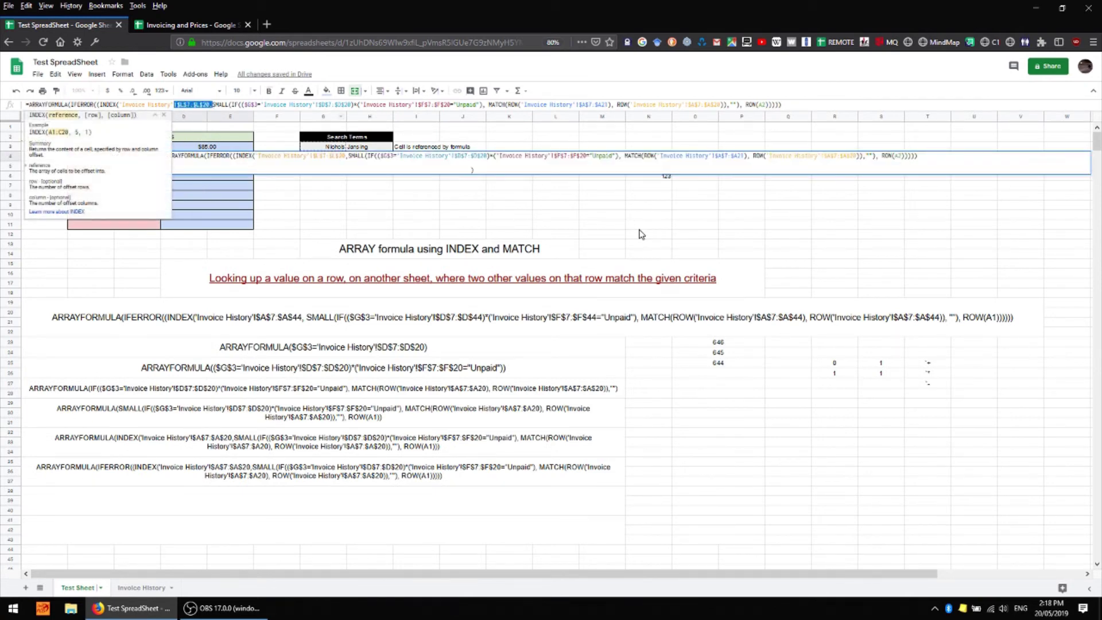
pyautogui.press('Escape')
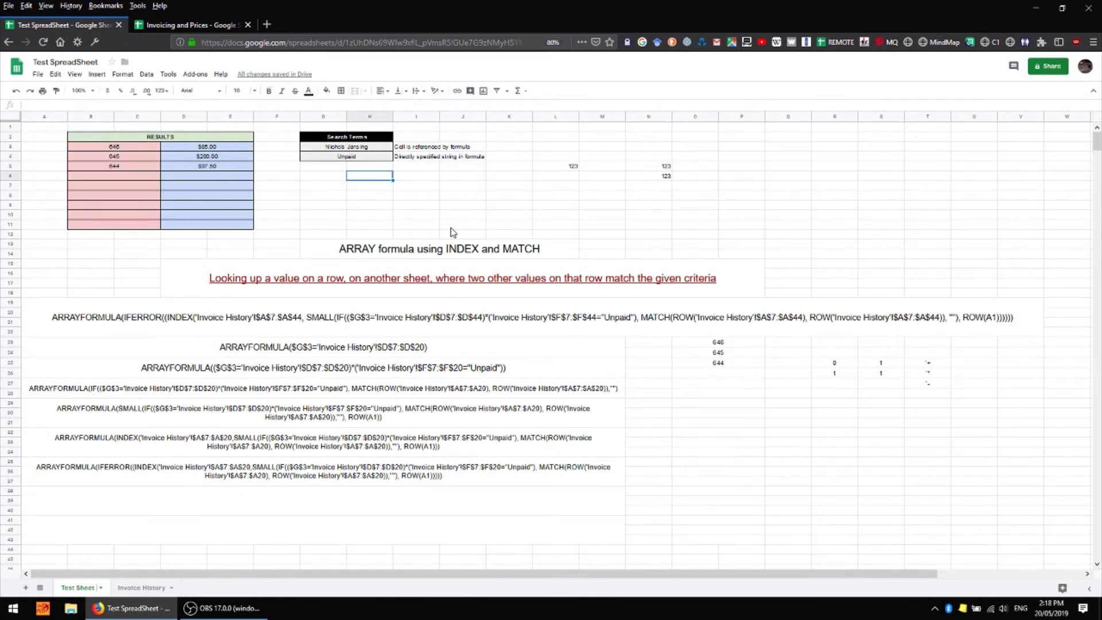
pyautogui.click(356, 156)
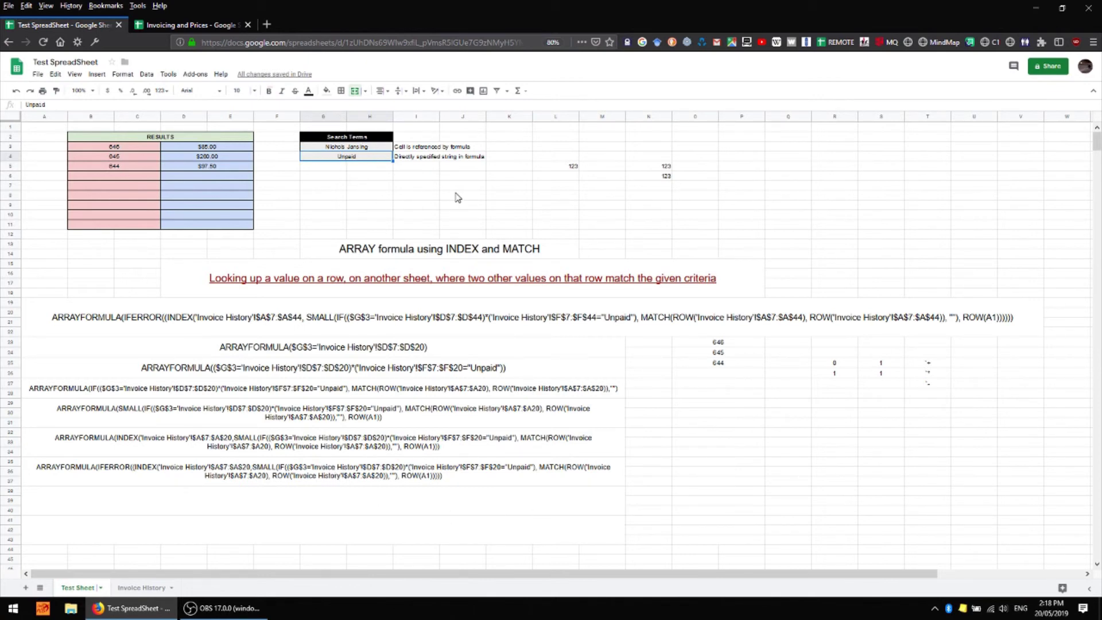
pyautogui.click(114, 147)
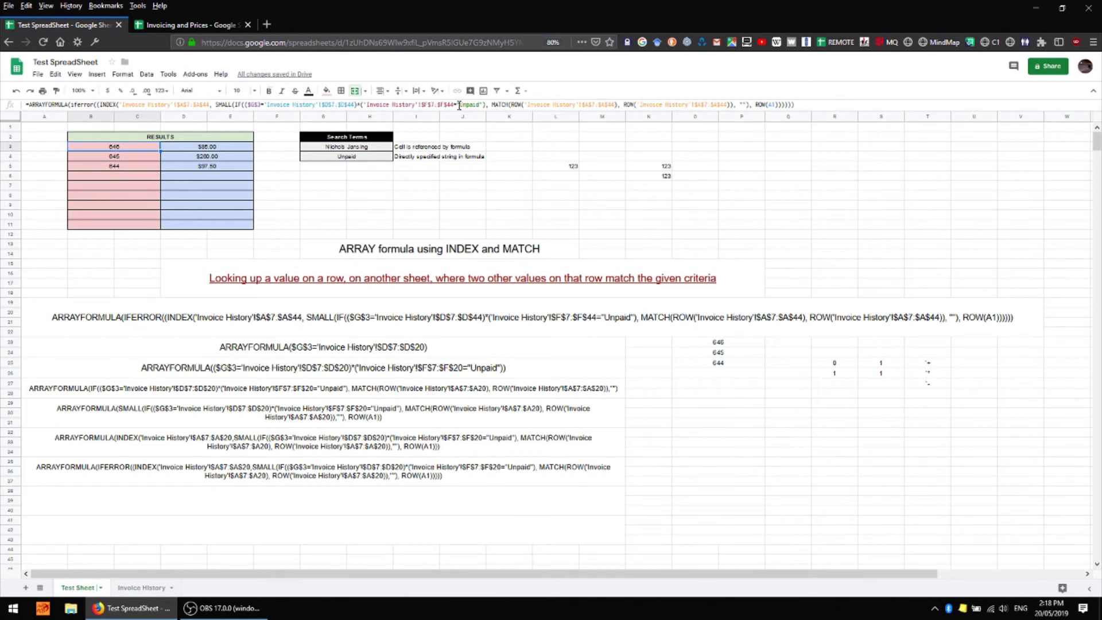
pyautogui.moveTo(458, 106); pyautogui.dragTo(483, 106)
pyautogui.hotkey('ctrl', 'x')
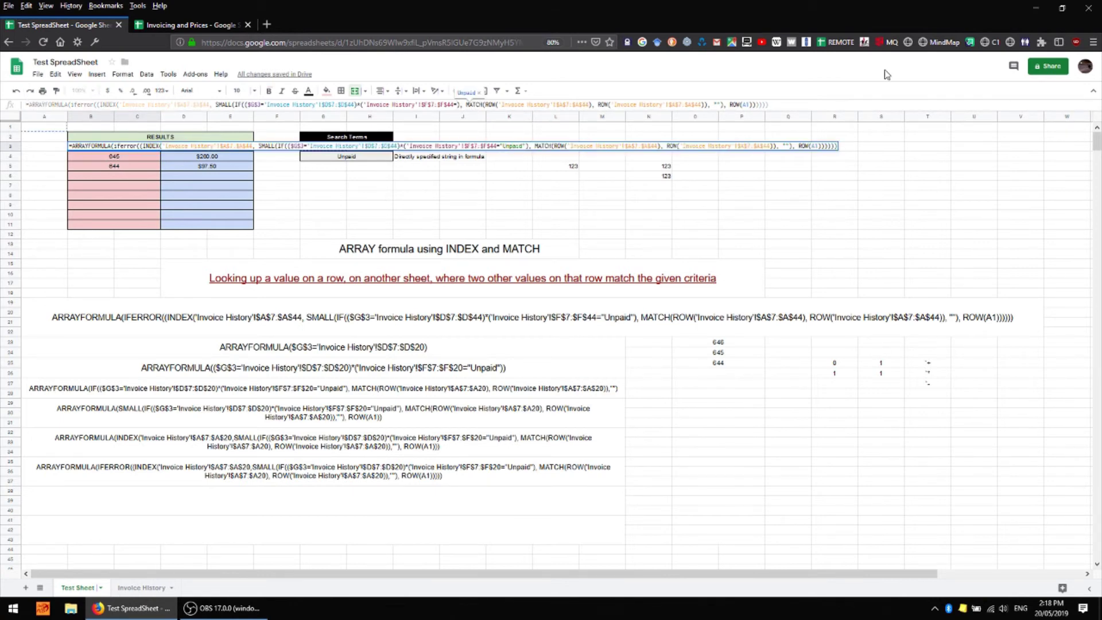
pyautogui.write('$G4')
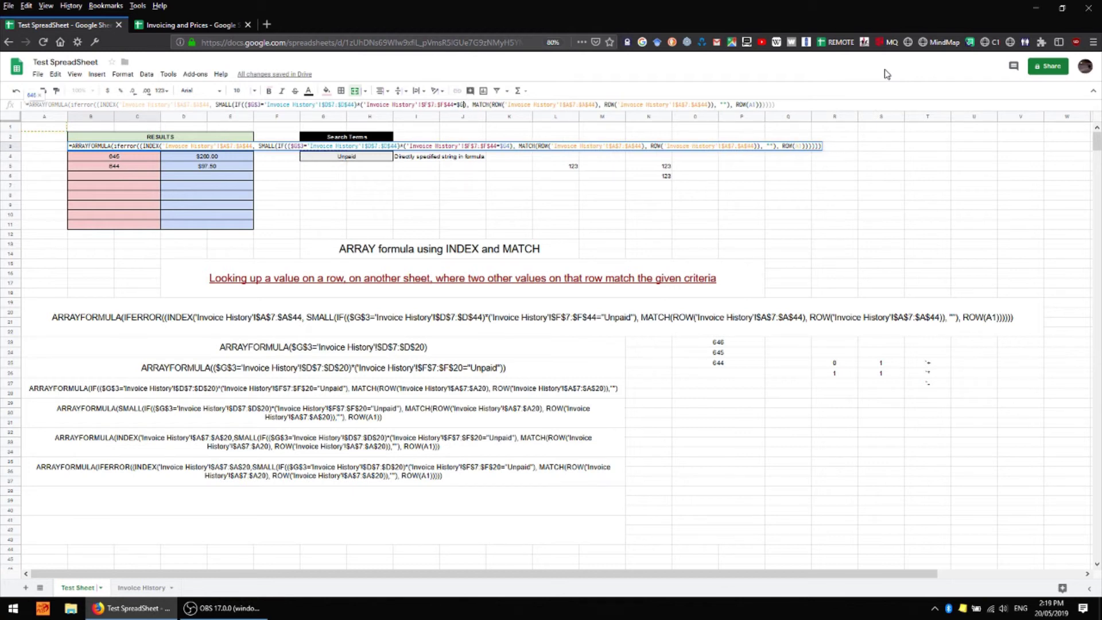
pyautogui.press('Return')
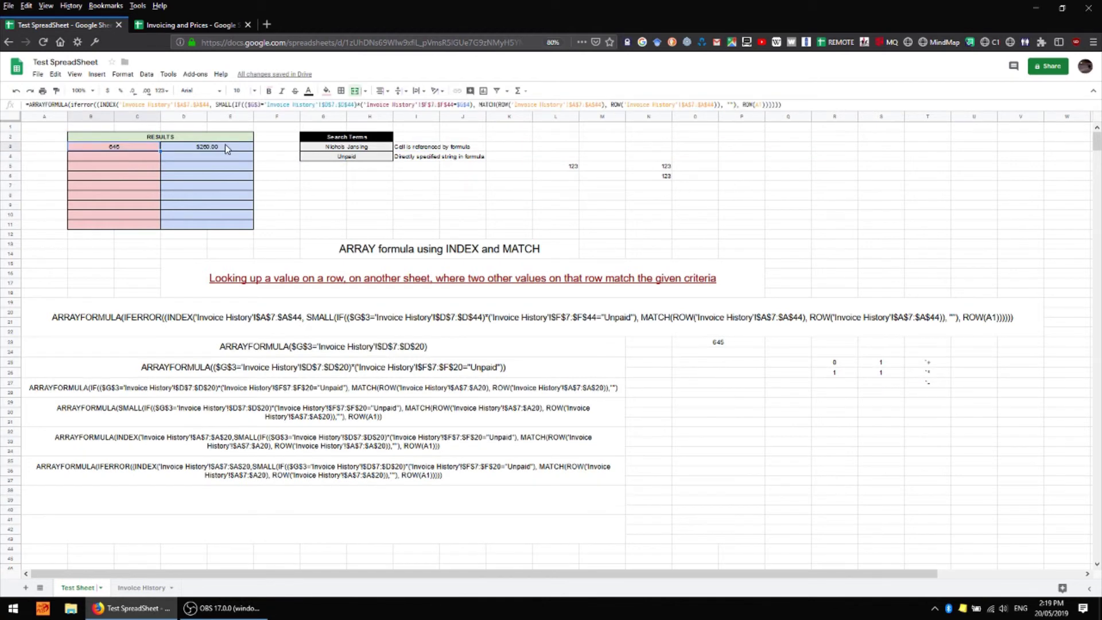
# Copy the invoice number formula to B4:B11 and the totals formula down to row 11
pyautogui.click(225, 149)
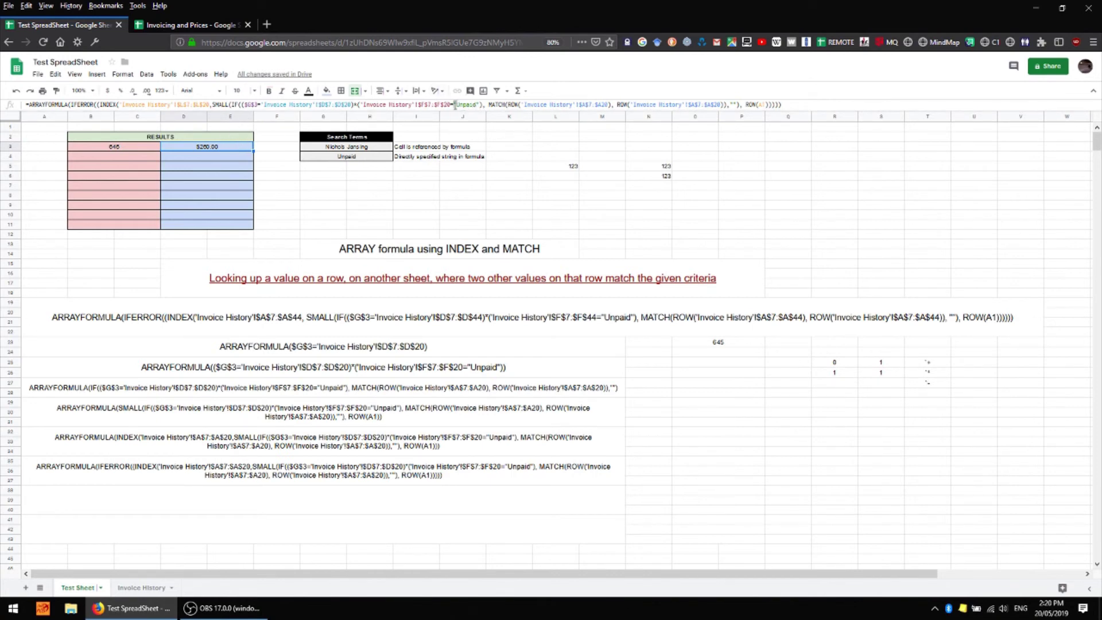
pyautogui.moveTo(453, 105); pyautogui.dragTo(474, 106)
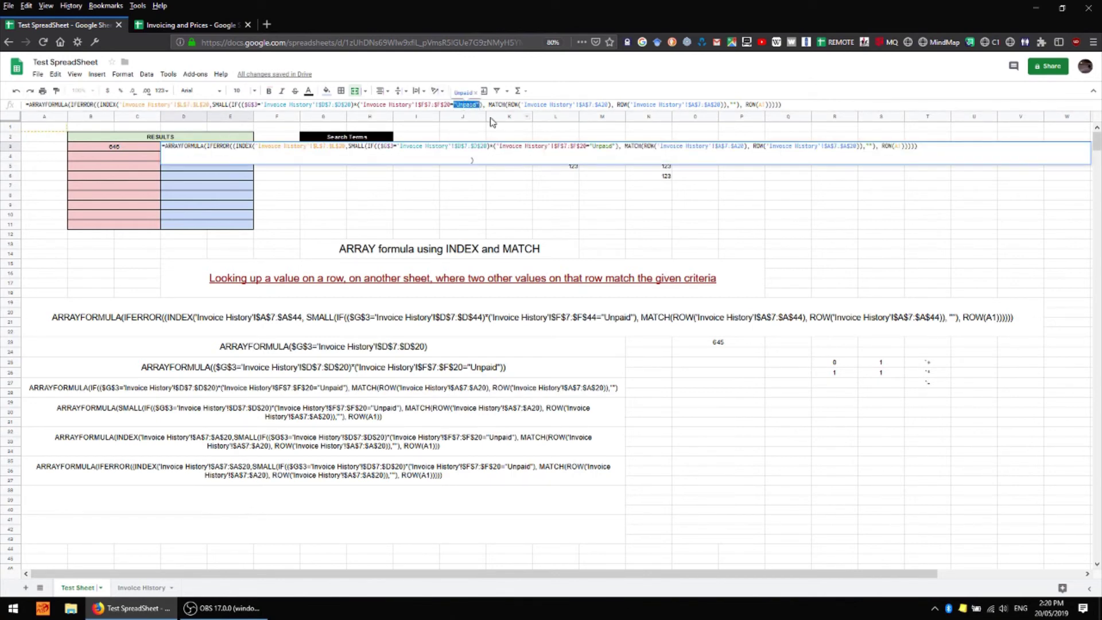
pyautogui.click(156, 148)
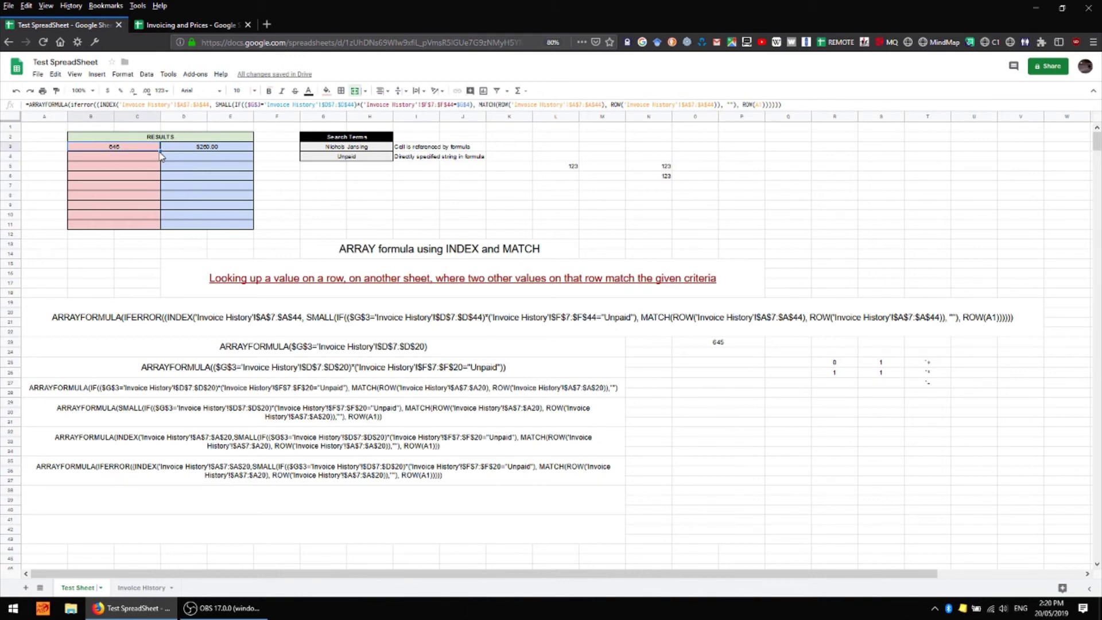
pyautogui.moveTo(161, 154); pyautogui.dragTo(167, 217)
pyautogui.click(250, 150)
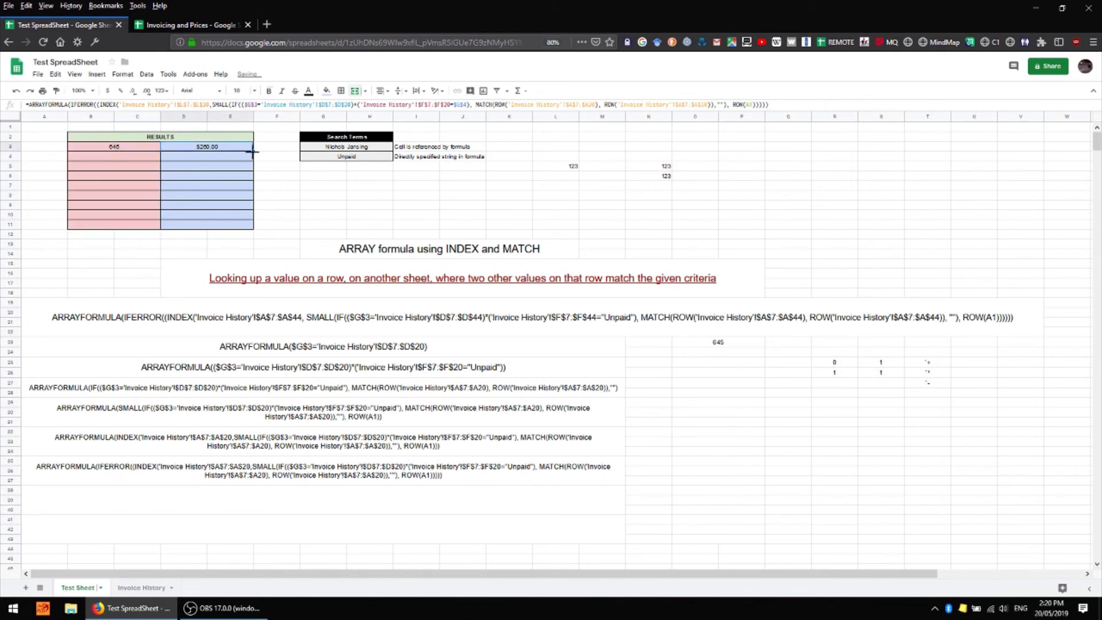
pyautogui.moveTo(253, 152); pyautogui.dragTo(250, 219)
# Enter Paid as the status filter in G4
pyautogui.click(322, 185)
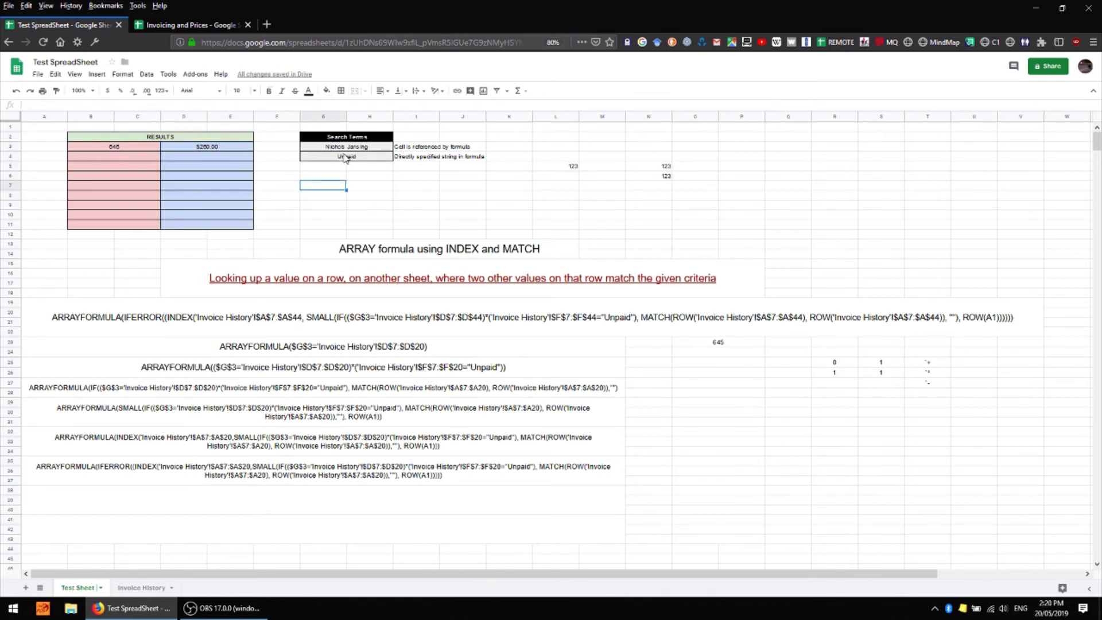
pyautogui.click(346, 157)
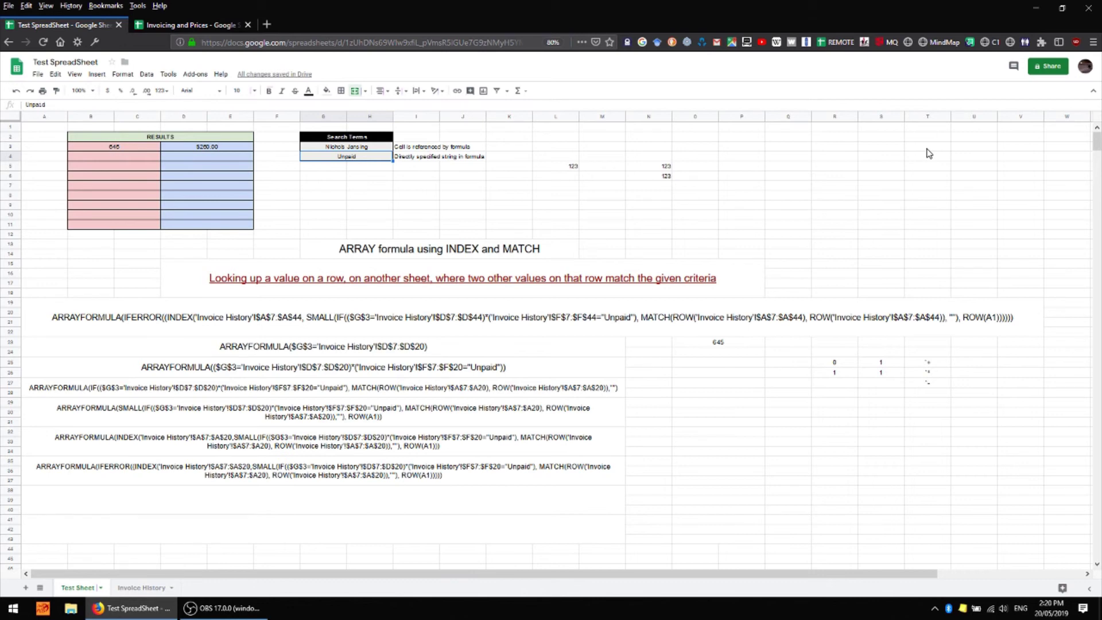
pyautogui.write('Paid')
pyautogui.press('Return')
# Review the recalculated Paid results, then delete the value in G4
pyautogui.click(146, 147)
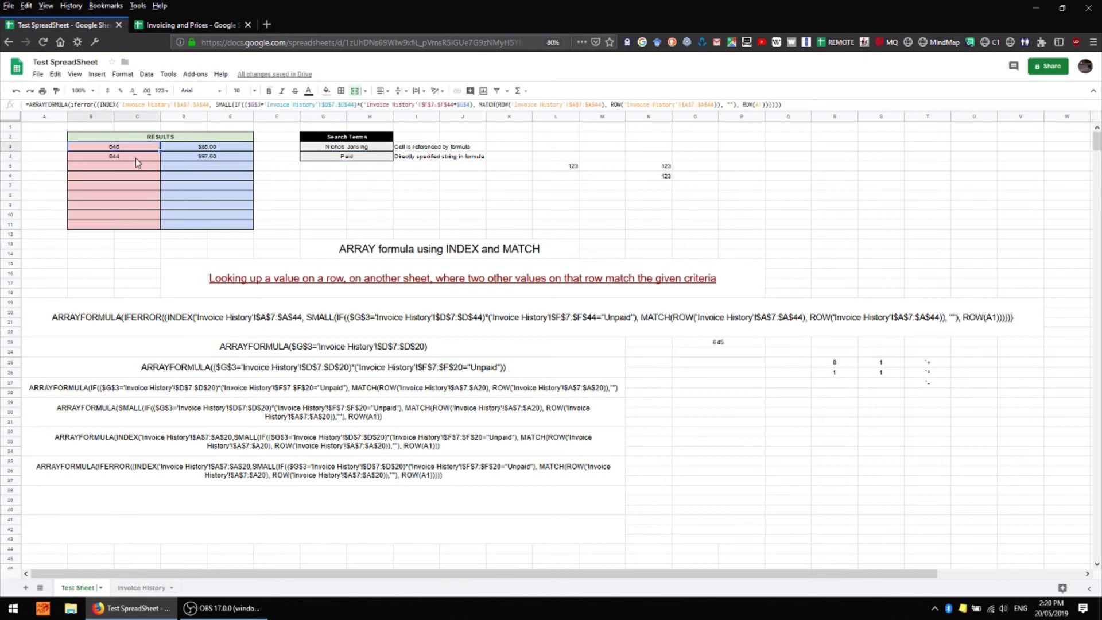
pyautogui.click(185, 148)
pyautogui.click(198, 157)
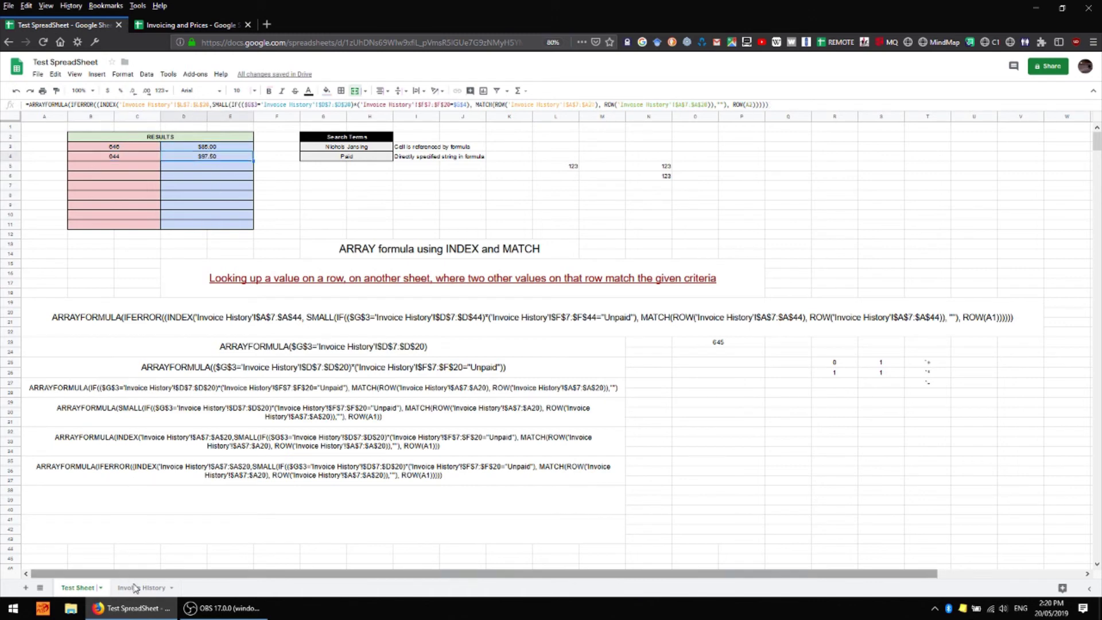
pyautogui.click(363, 158)
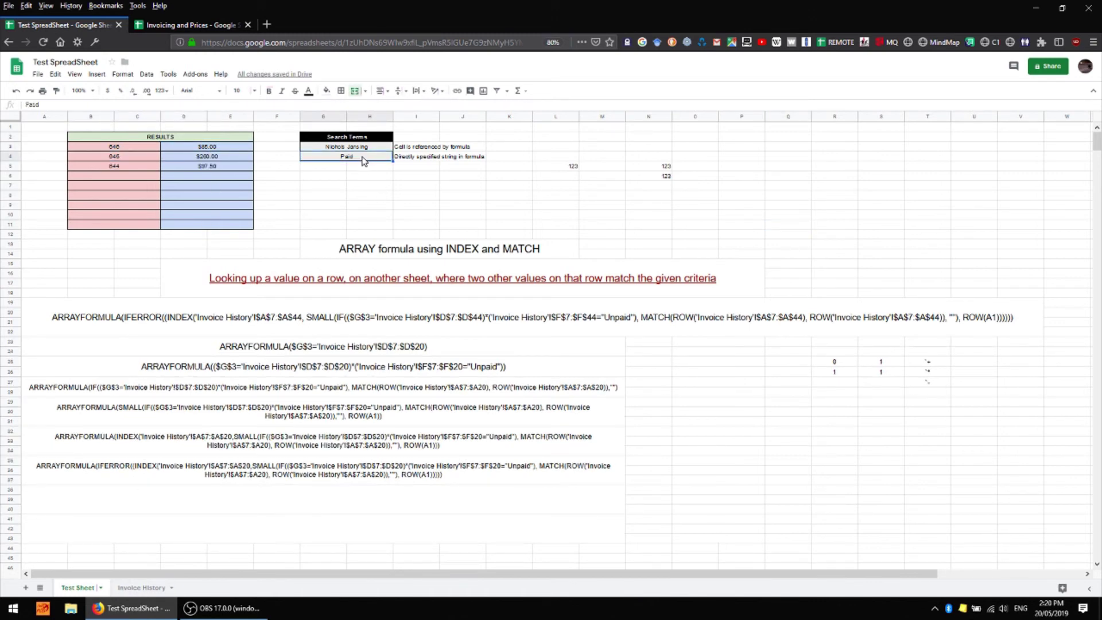
pyautogui.press('Delete')
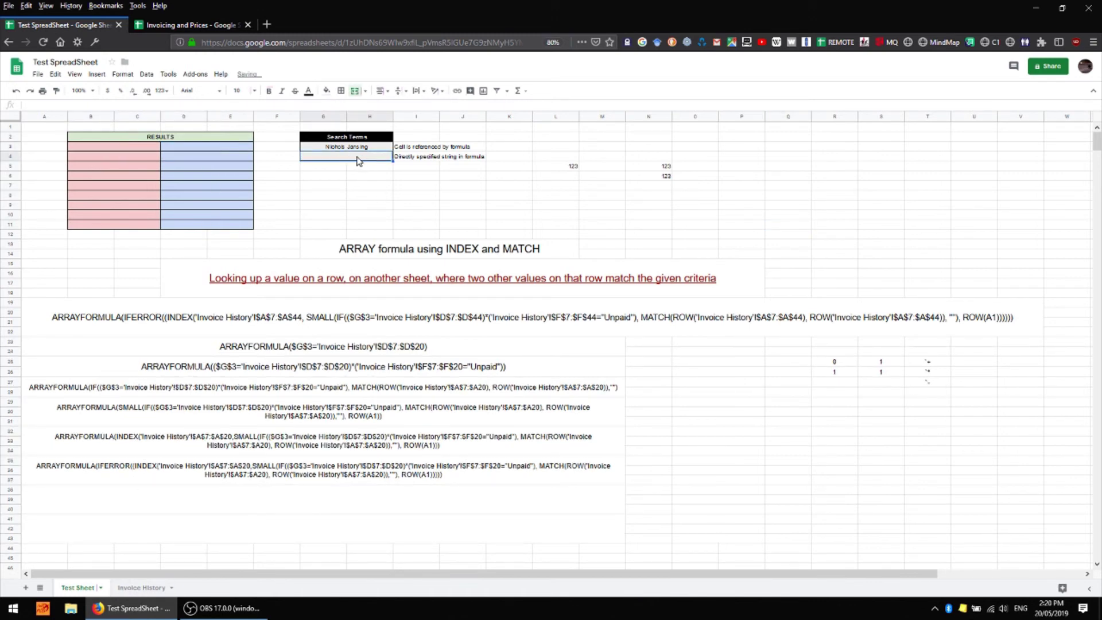
# Add a data-validation dropdown to G4 listing Paid, Unpaid, Remit Now
pyautogui.rightClick(358, 159)
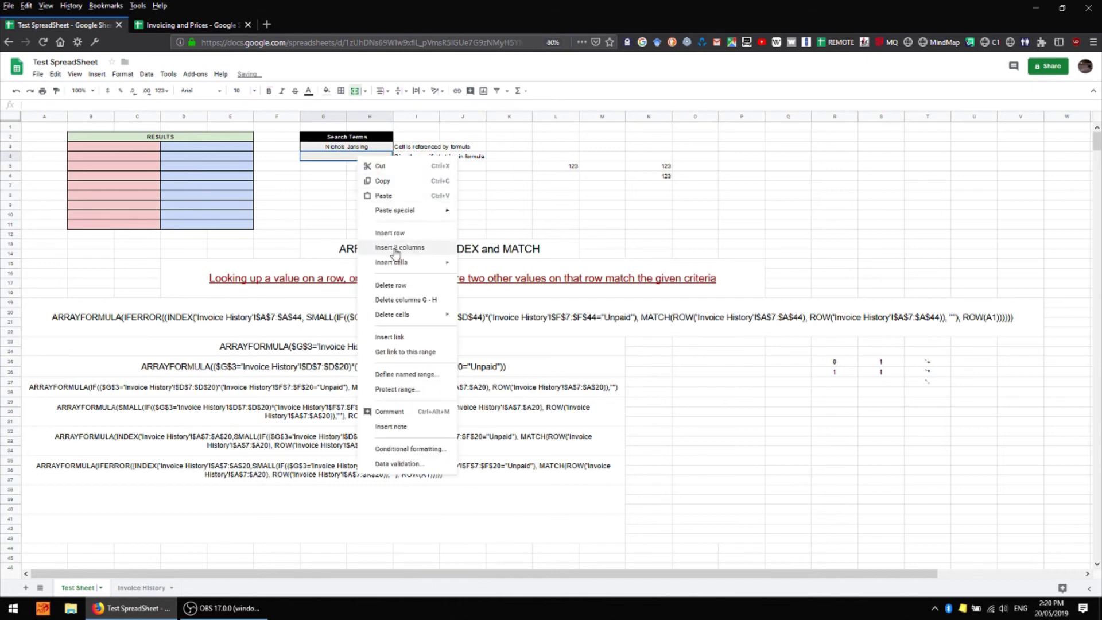
pyautogui.click(416, 474)
pyautogui.click(498, 314)
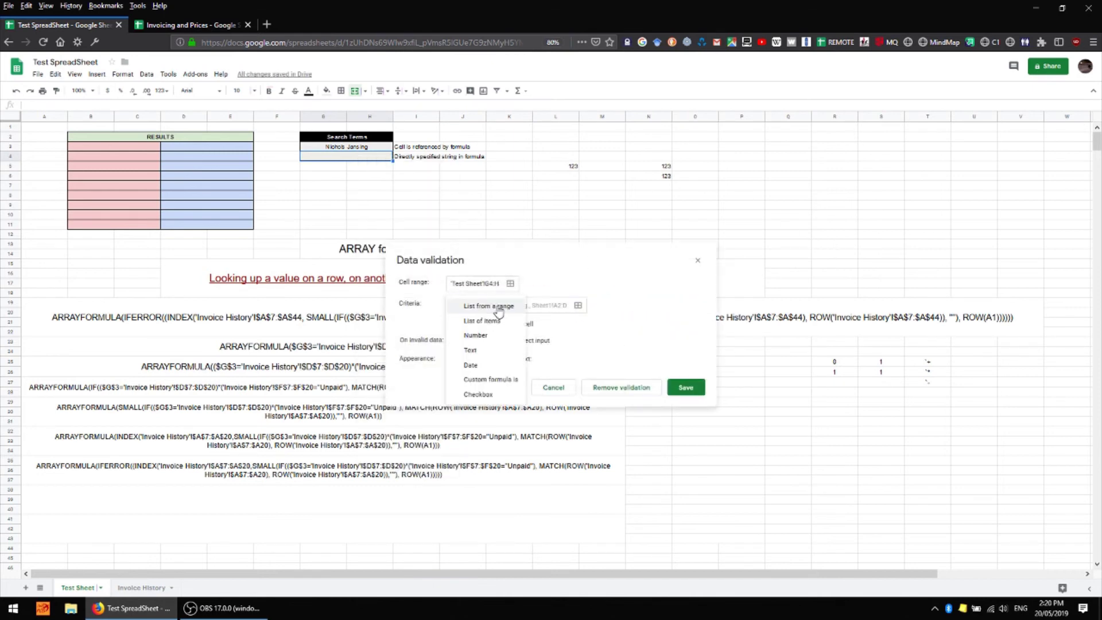
pyautogui.click(485, 320)
pyautogui.click(537, 307)
pyautogui.write('Paid, Unpaid')
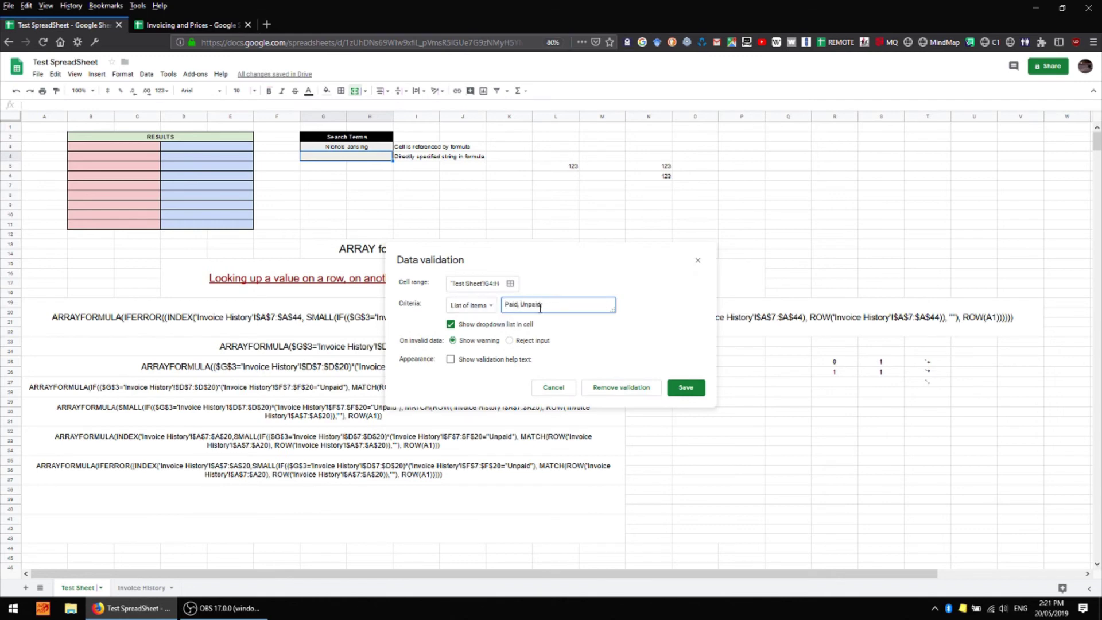
pyautogui.write(', Remit Now')
pyautogui.click(686, 387)
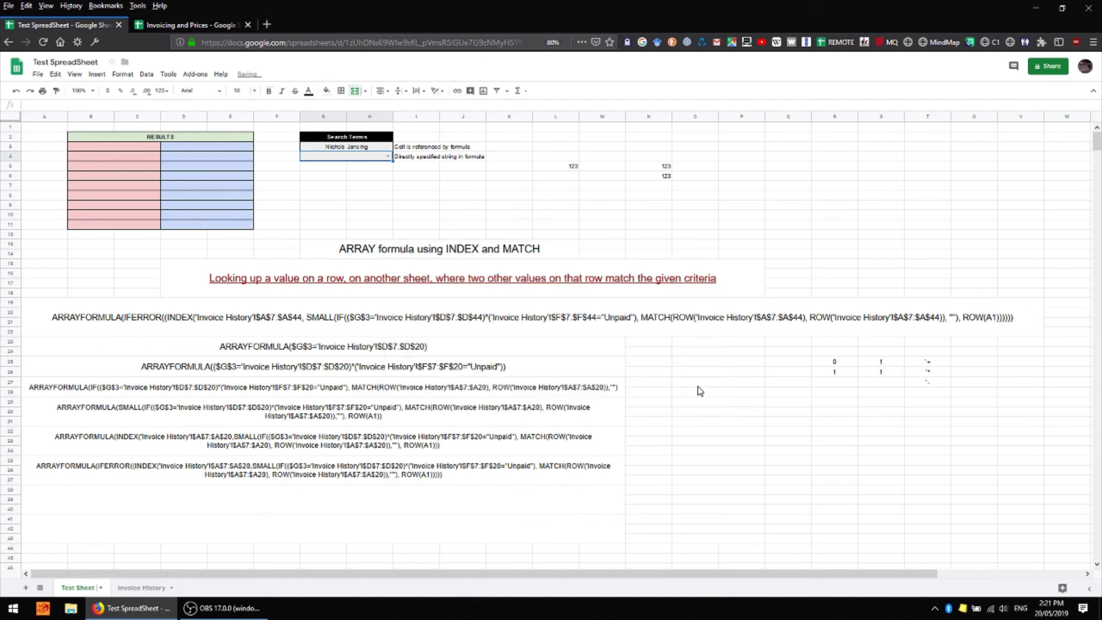
# Try statuses from G4's dropdown, ending with Unpaid selected
pyautogui.click(388, 156)
pyautogui.click(347, 169)
pyautogui.click(385, 158)
pyautogui.click(348, 169)
pyautogui.click(388, 157)
pyautogui.click(349, 180)
# Set invoice 0644's status to Unpaid on Invoice History so results show 644 at $97.50
pyautogui.click(142, 588)
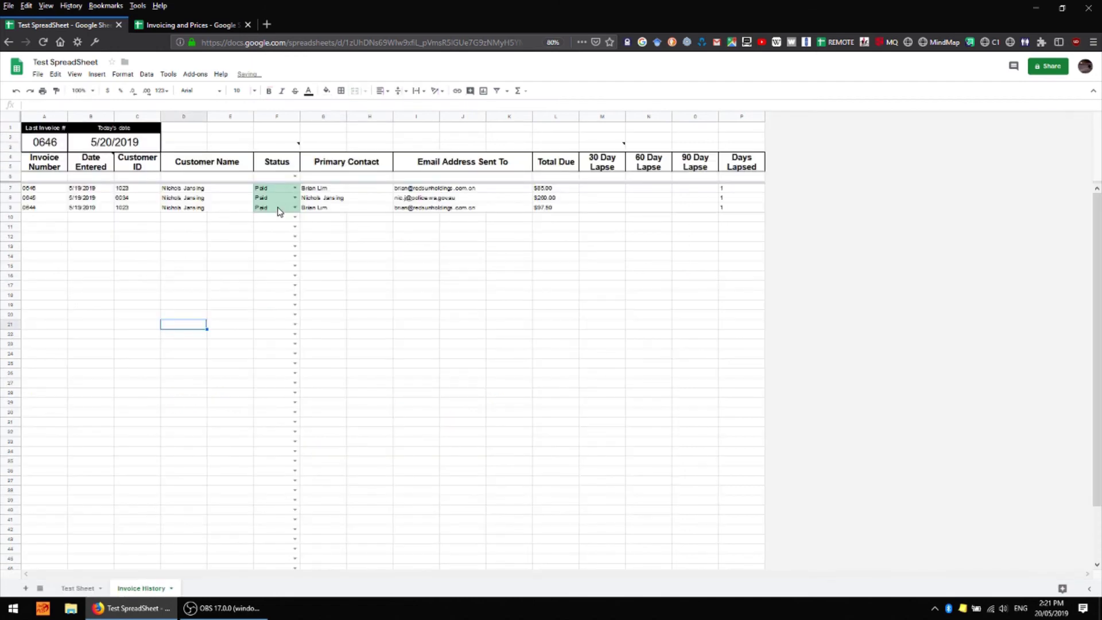
pyautogui.click(295, 208)
pyautogui.click(284, 233)
pyautogui.click(109, 354)
pyautogui.click(90, 589)
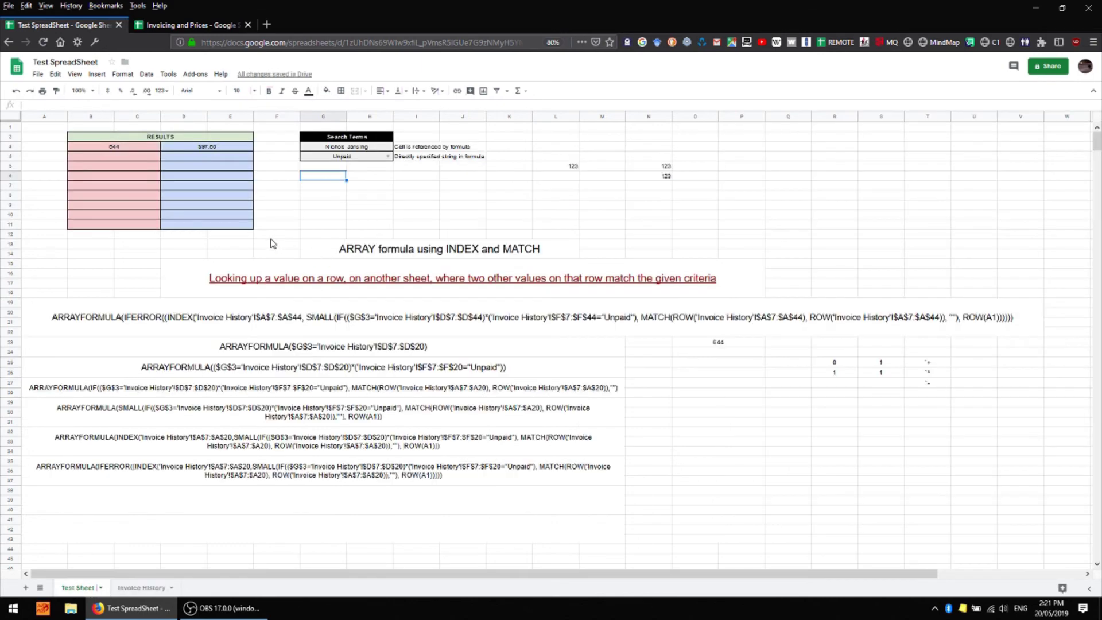
pyautogui.click(421, 201)
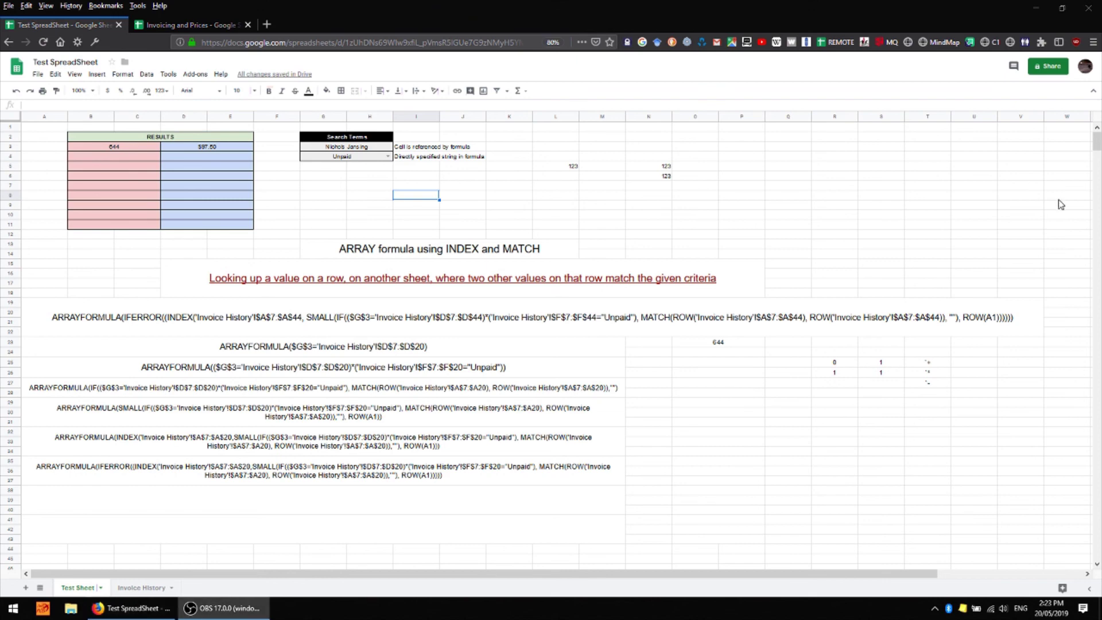
pyautogui.click(419, 349)
pyautogui.click(422, 374)
pyautogui.click(516, 389)
pyautogui.click(522, 411)
pyautogui.click(557, 471)
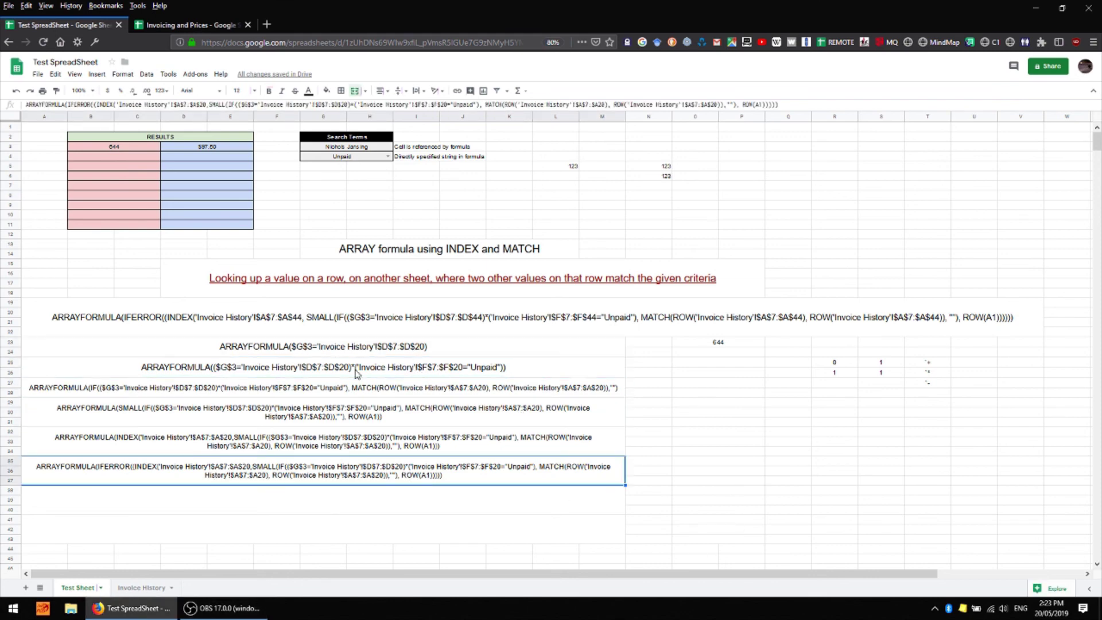